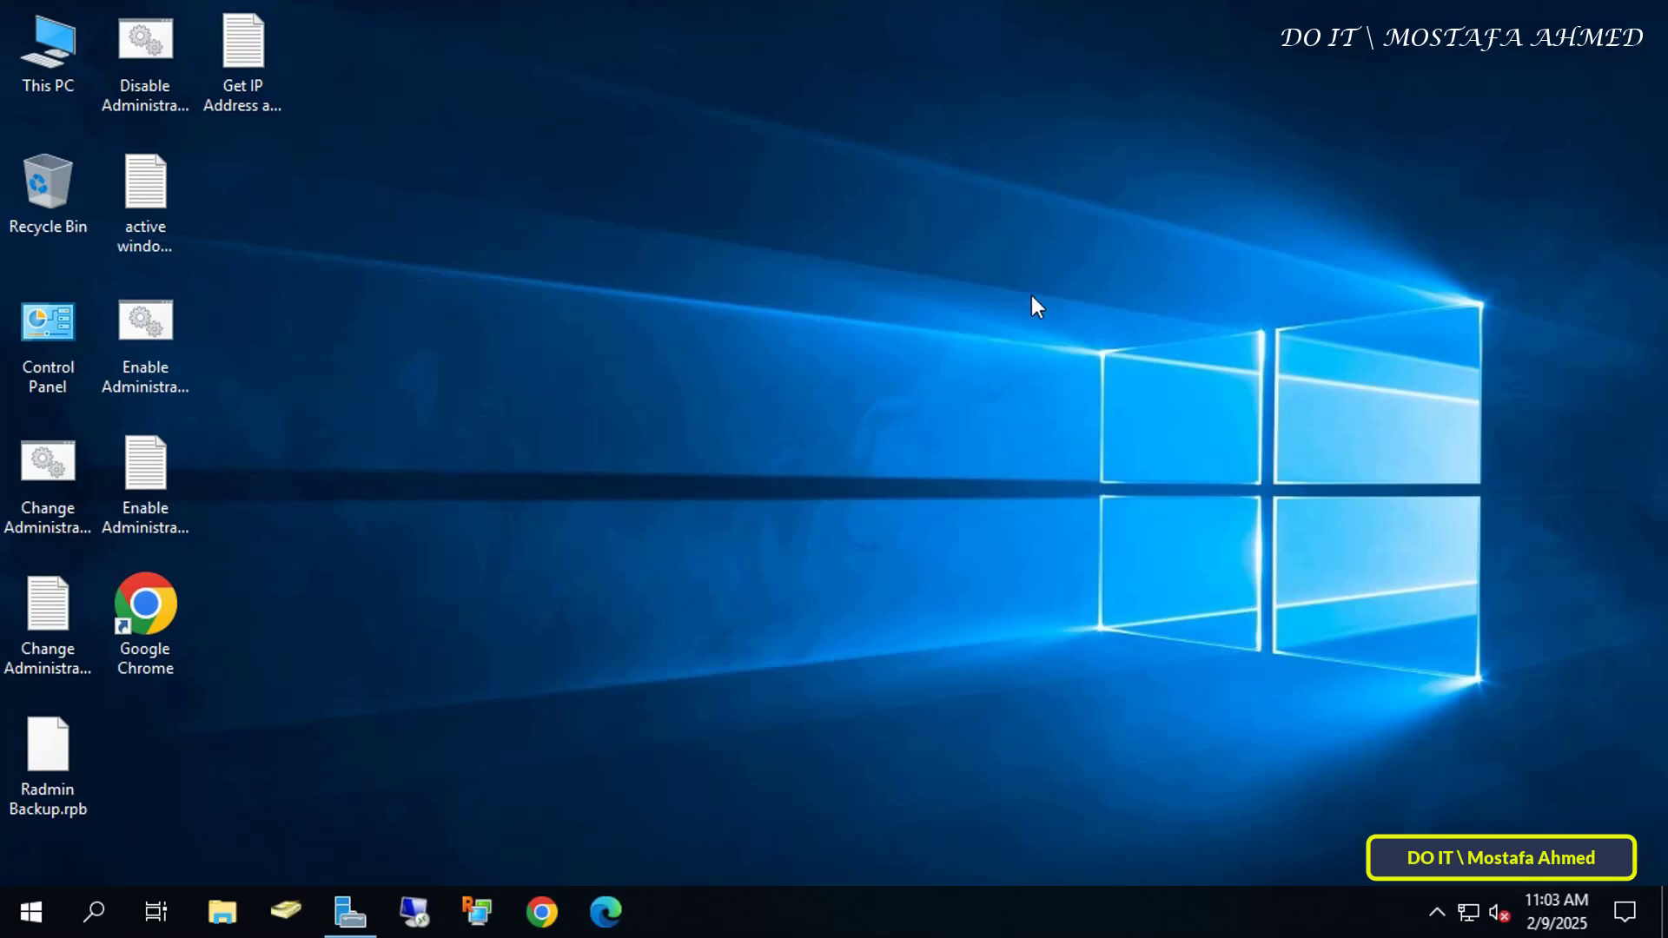
# Step: Open the Print Management console from Server Manager and widen its navigation tree
pyautogui.click(348, 906)
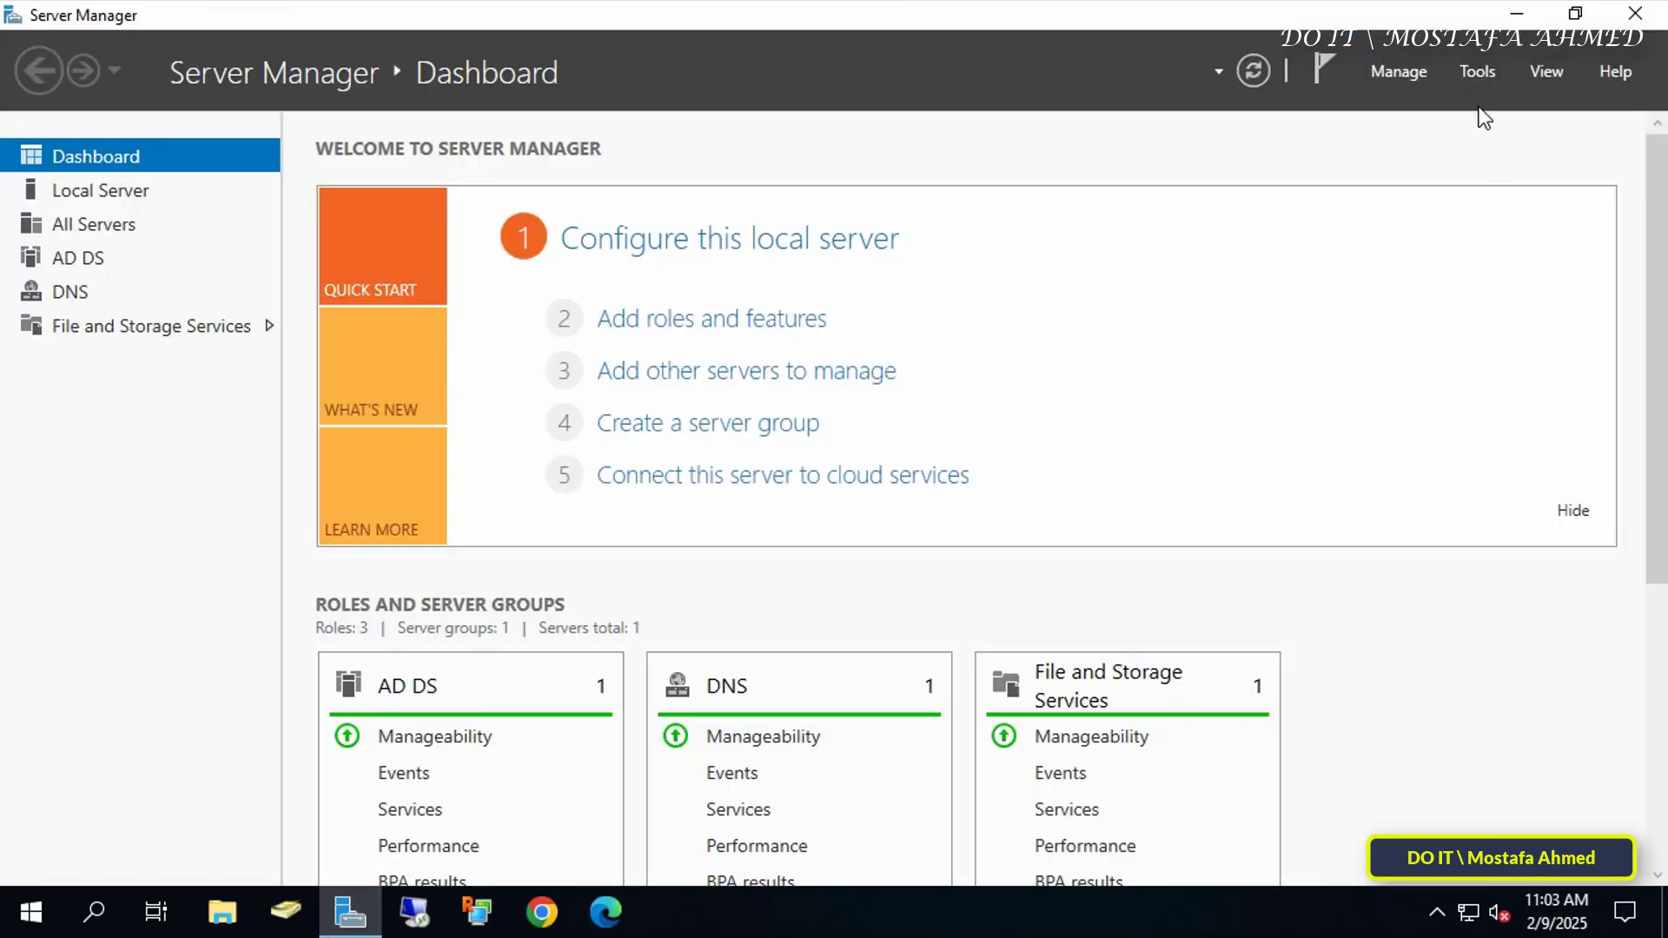
pyautogui.click(1477, 77)
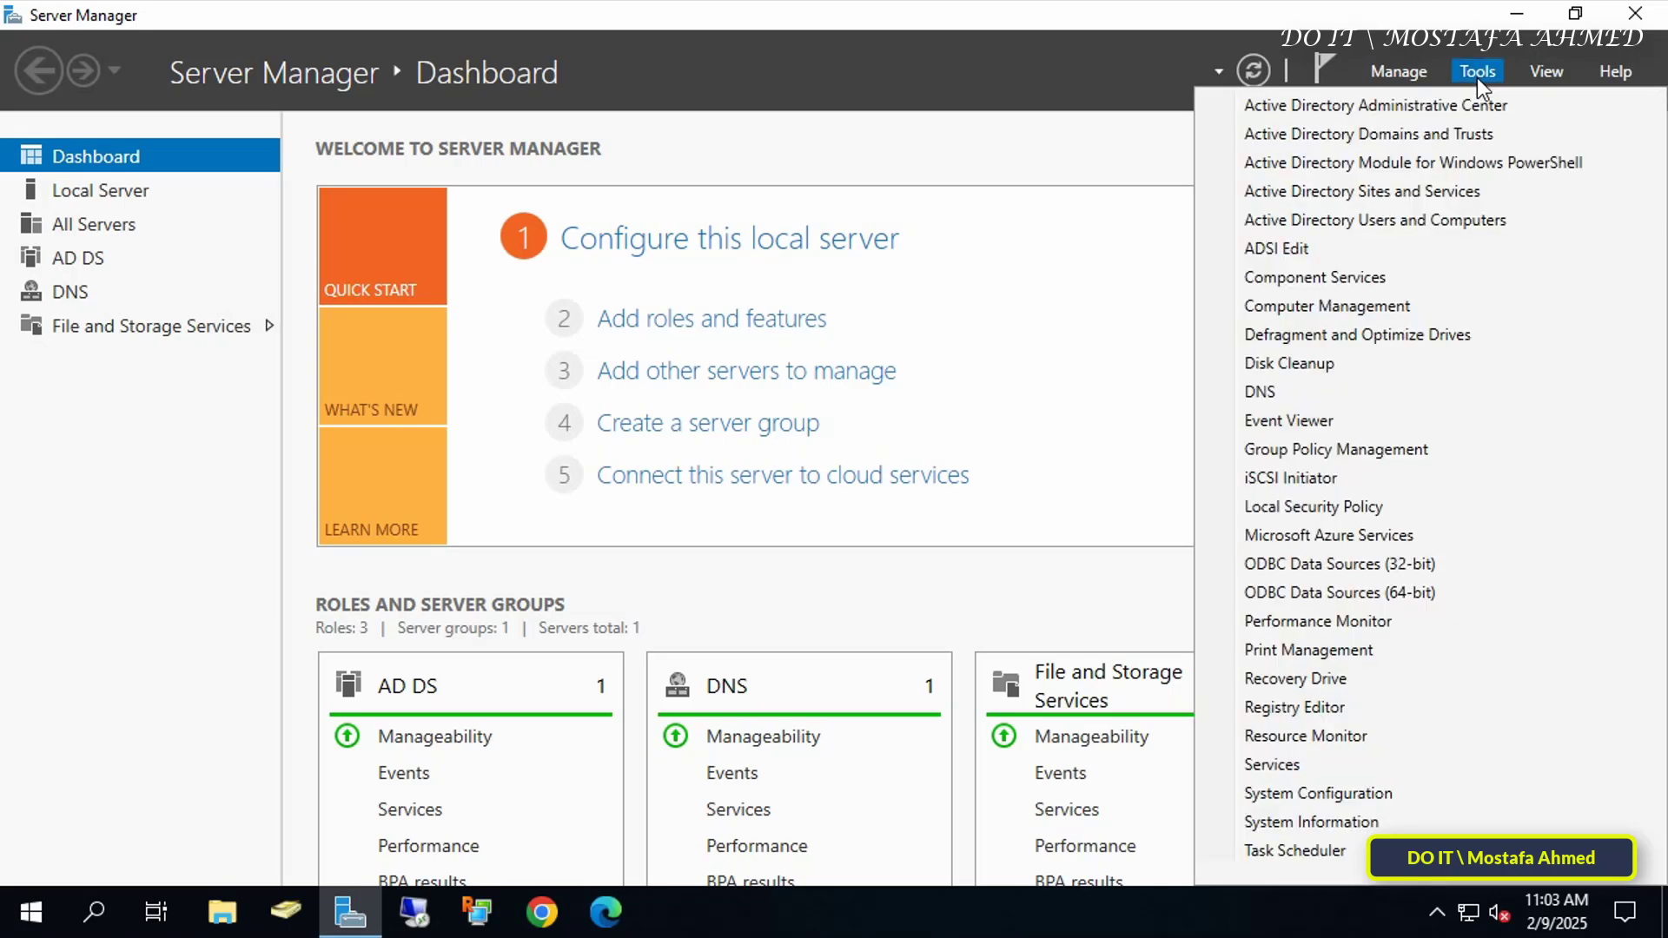
pyautogui.click(1440, 658)
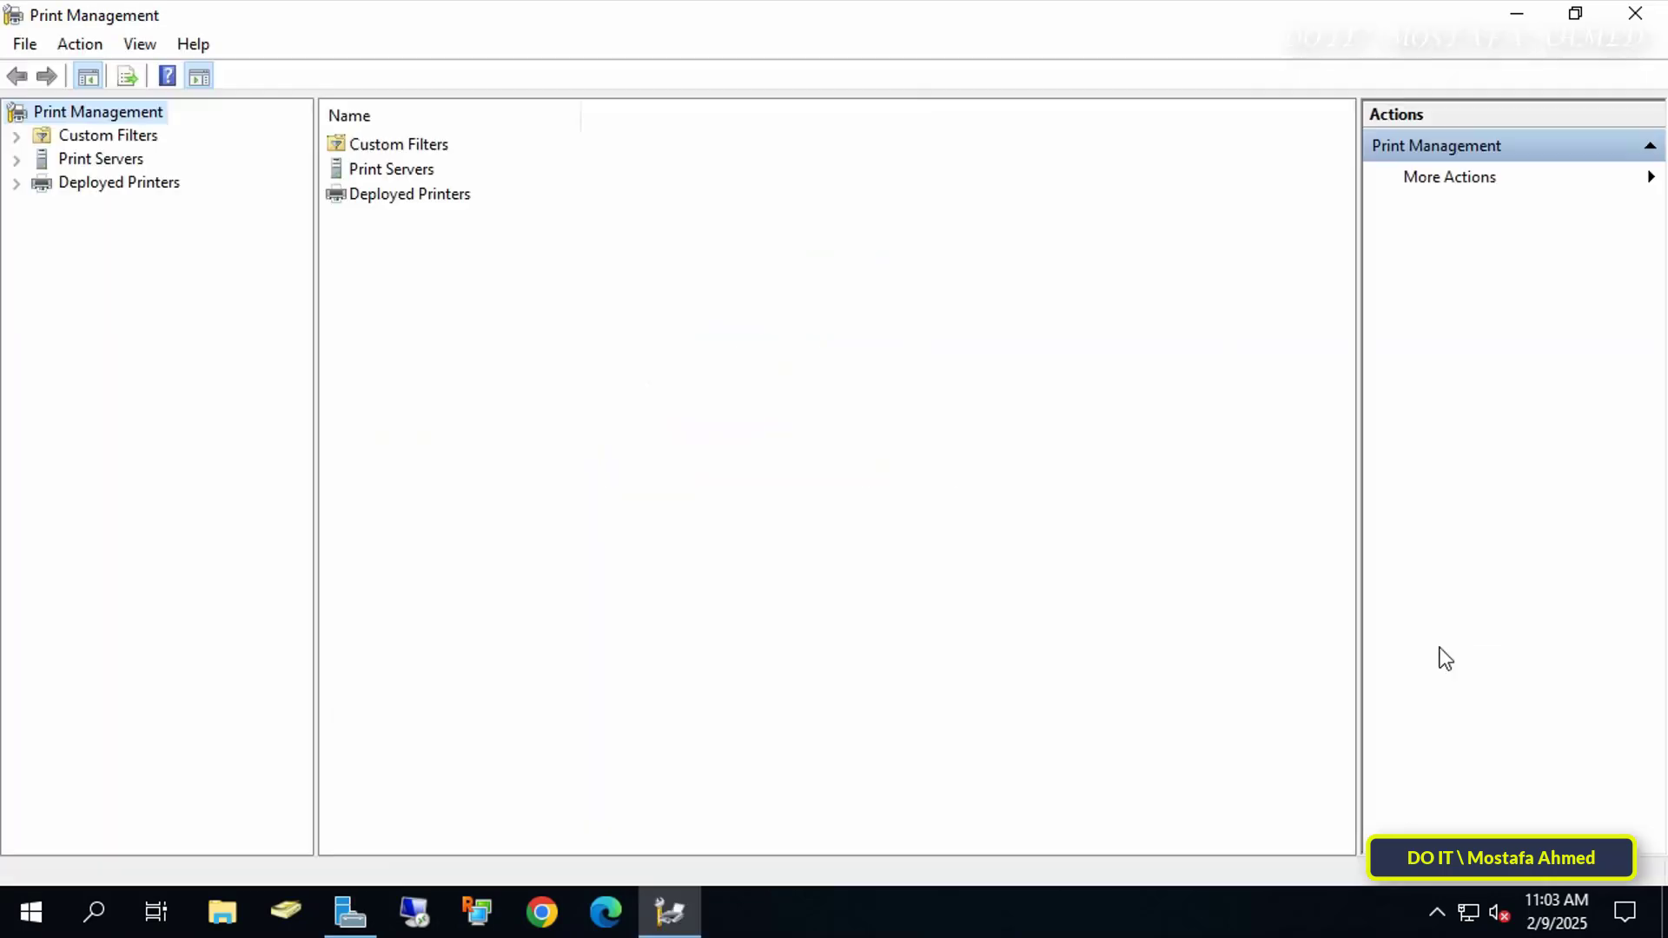
pyautogui.moveTo(317, 353); pyautogui.dragTo(361, 351)
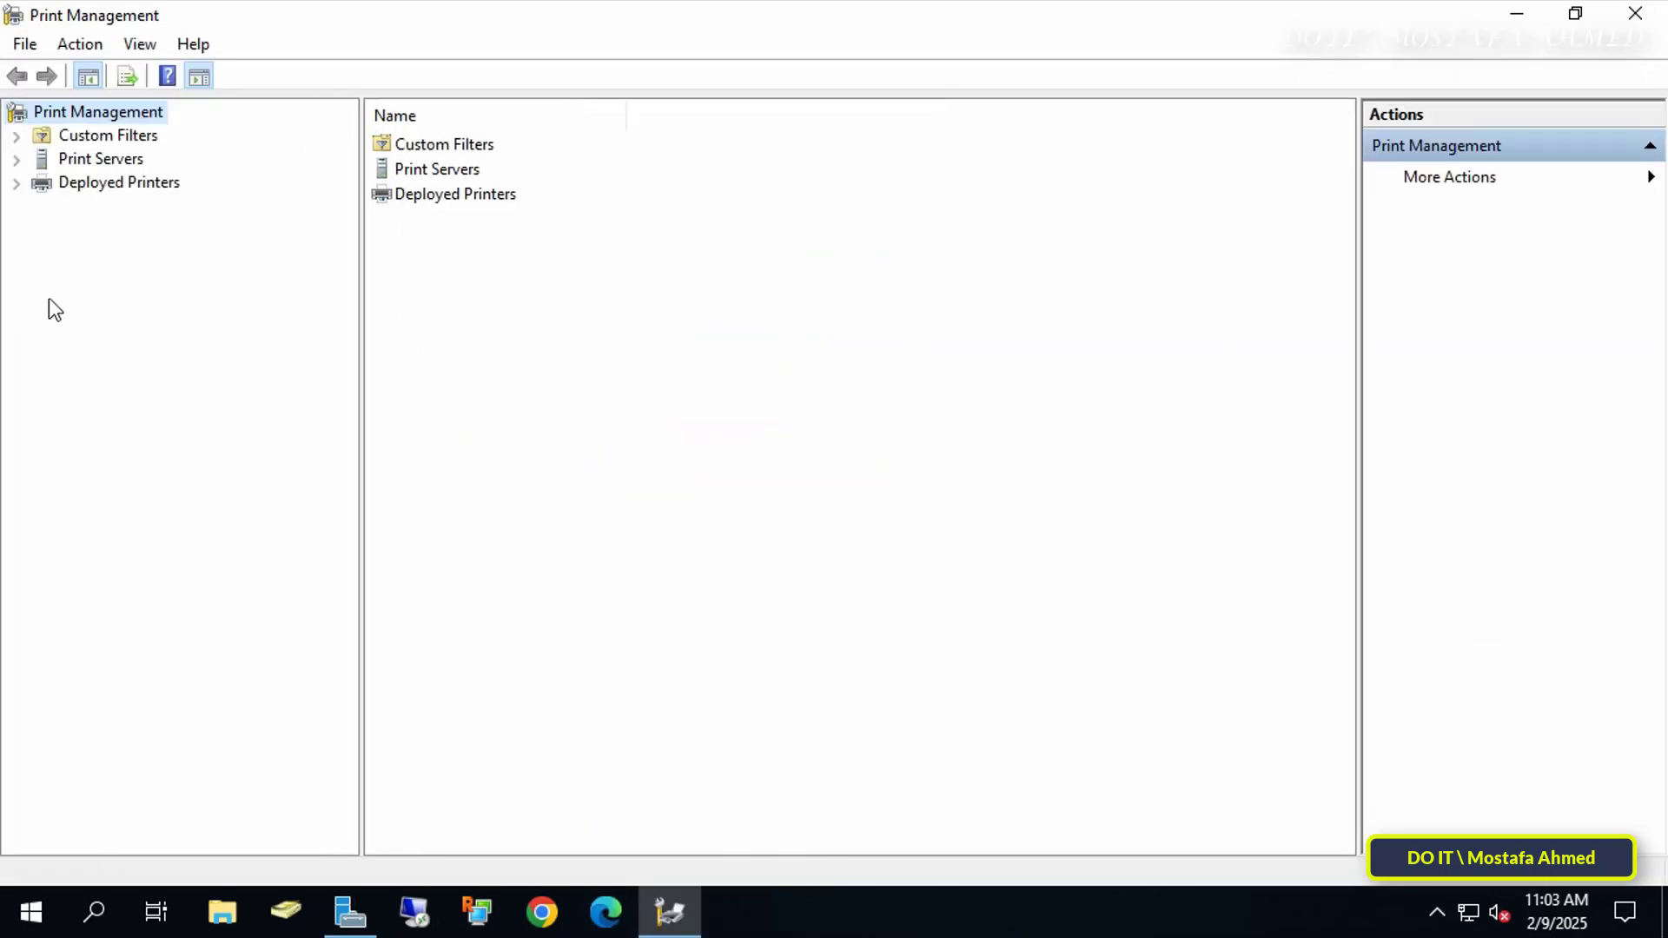
# Step: Expand DOIT-Server (local) under Print Servers and look through its list of printers
pyautogui.doubleClick(76, 159)
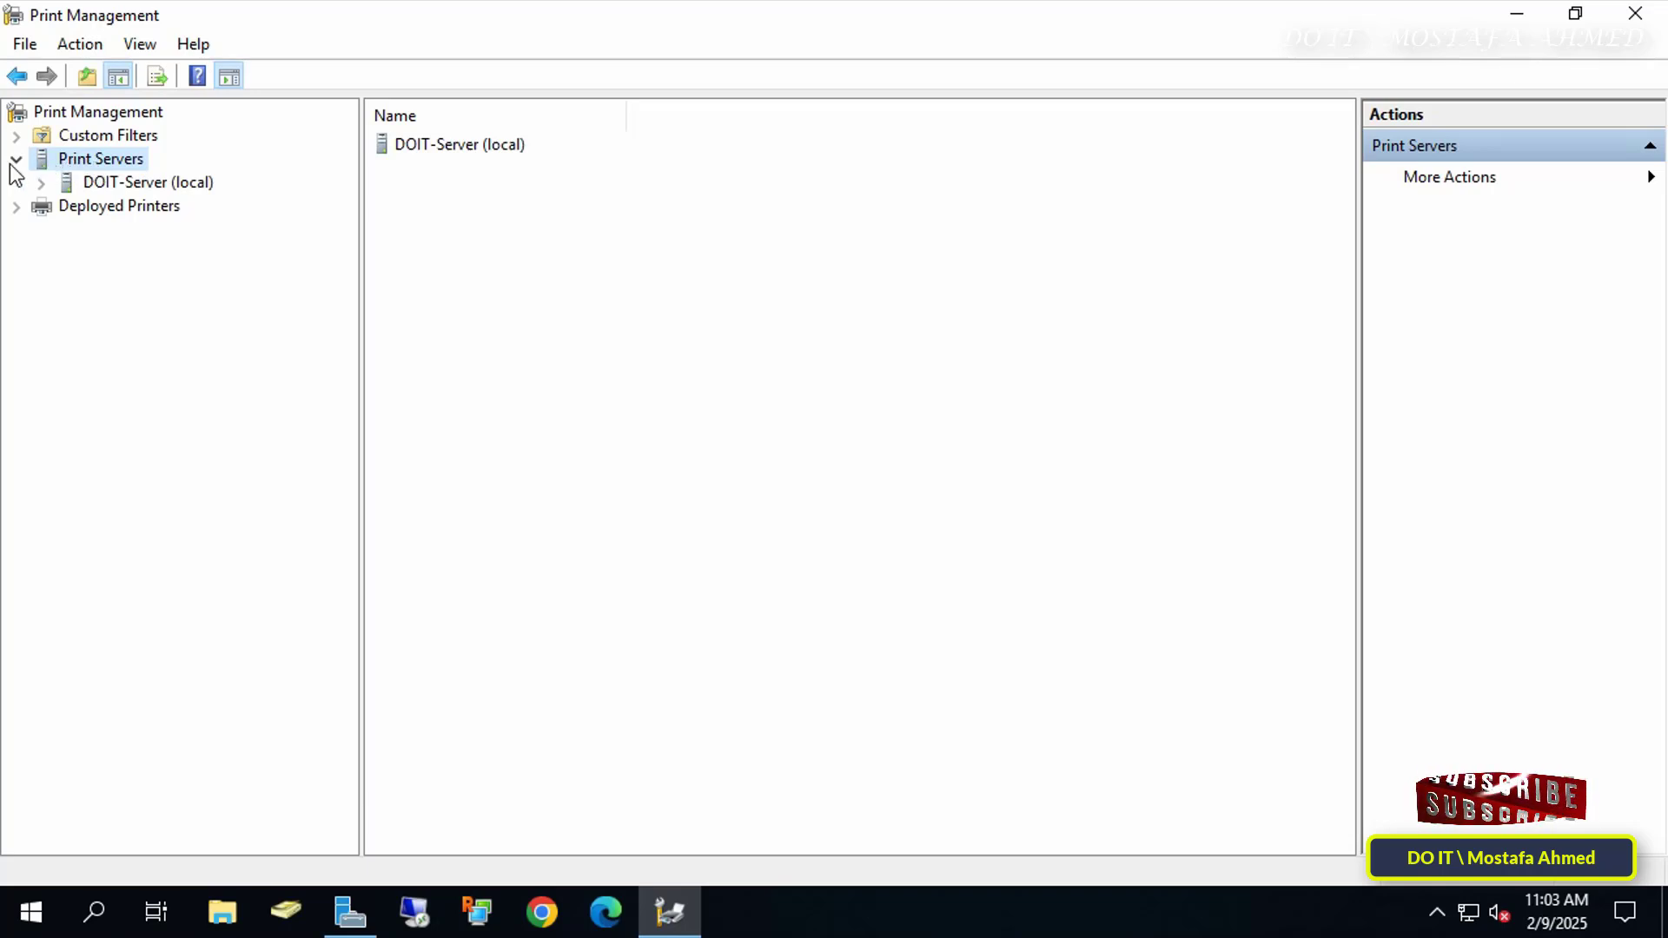
pyautogui.doubleClick(56, 187)
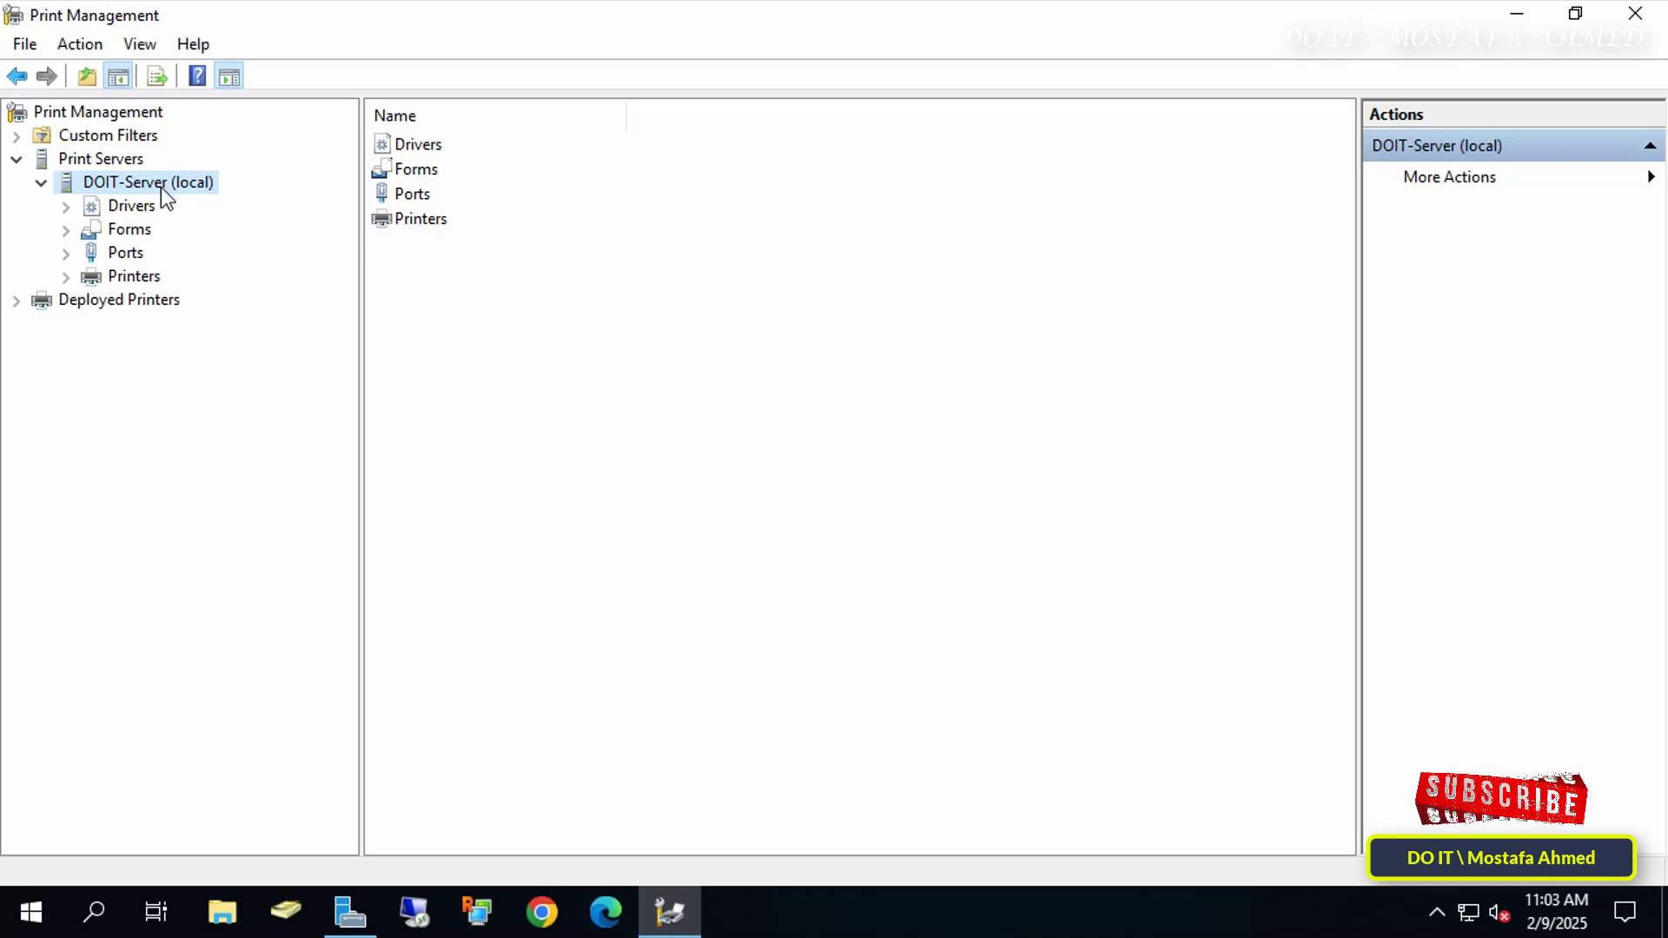
pyautogui.doubleClick(137, 277)
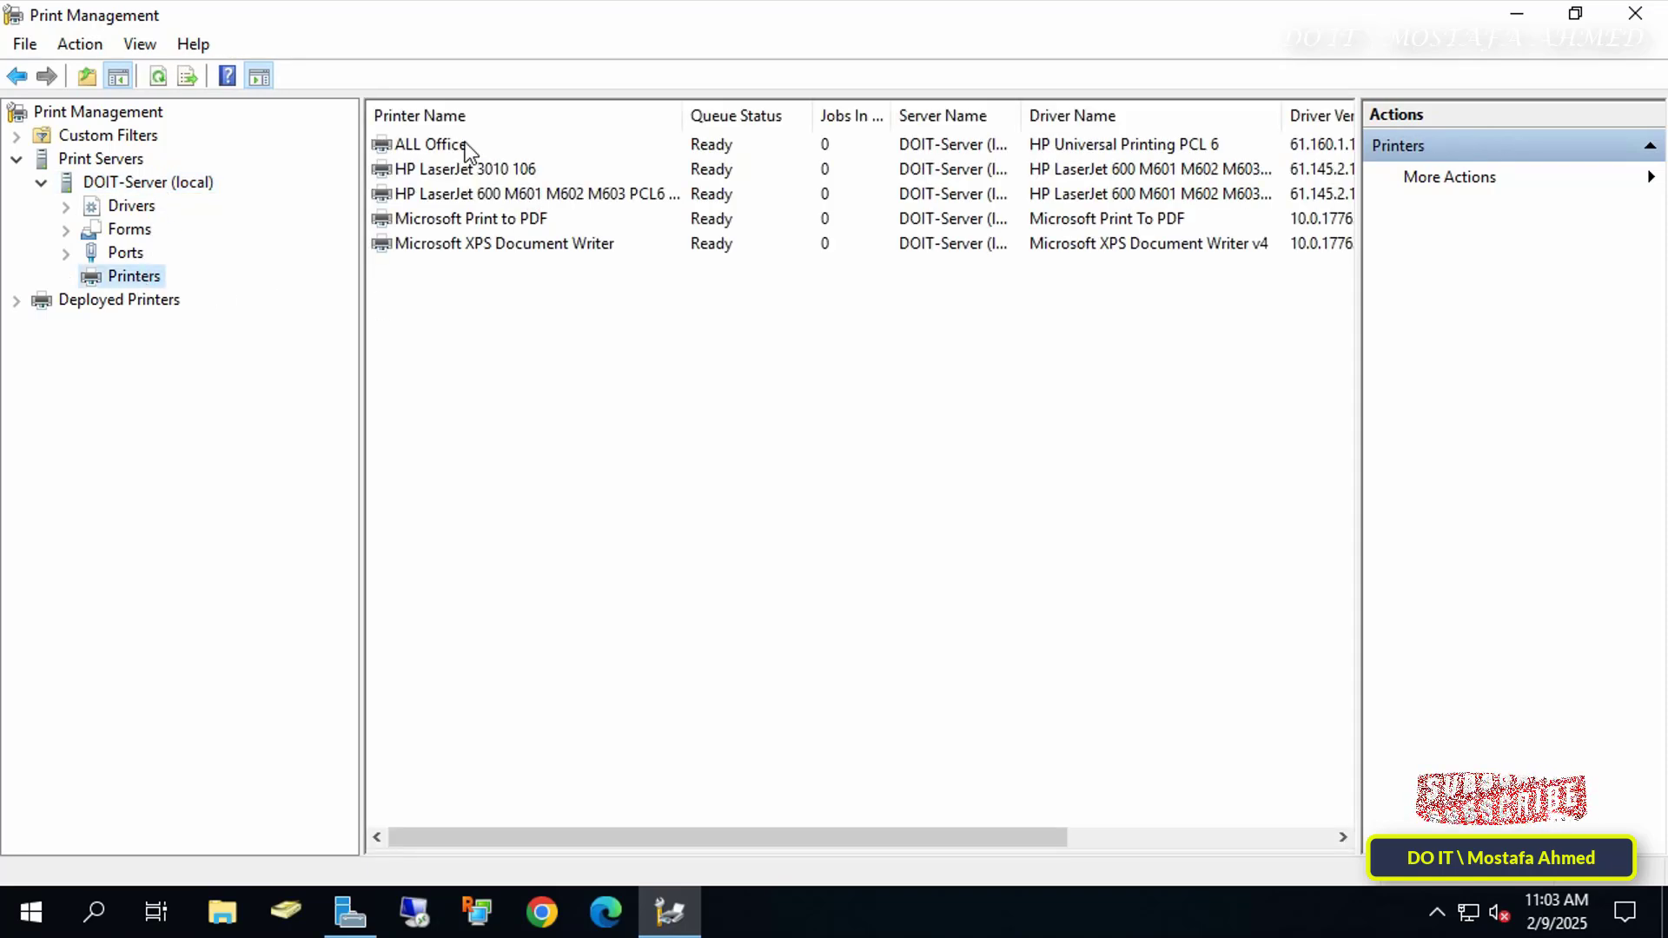
pyautogui.click(466, 145)
pyautogui.click(471, 169)
pyautogui.click(476, 192)
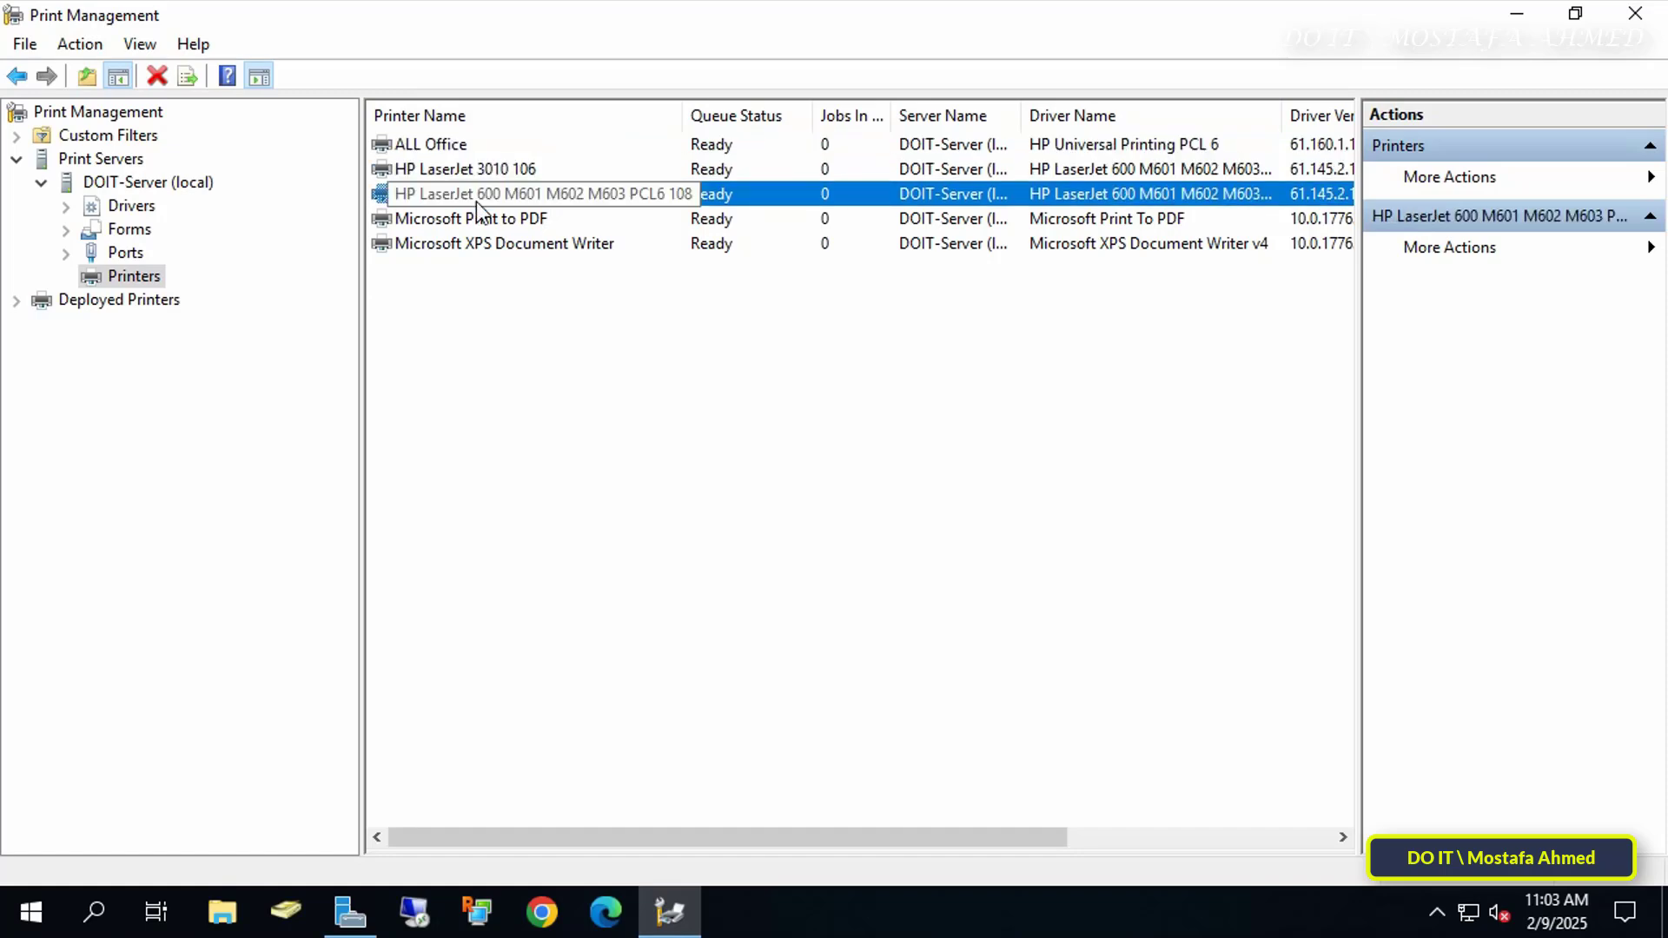
pyautogui.click(478, 217)
pyautogui.click(491, 243)
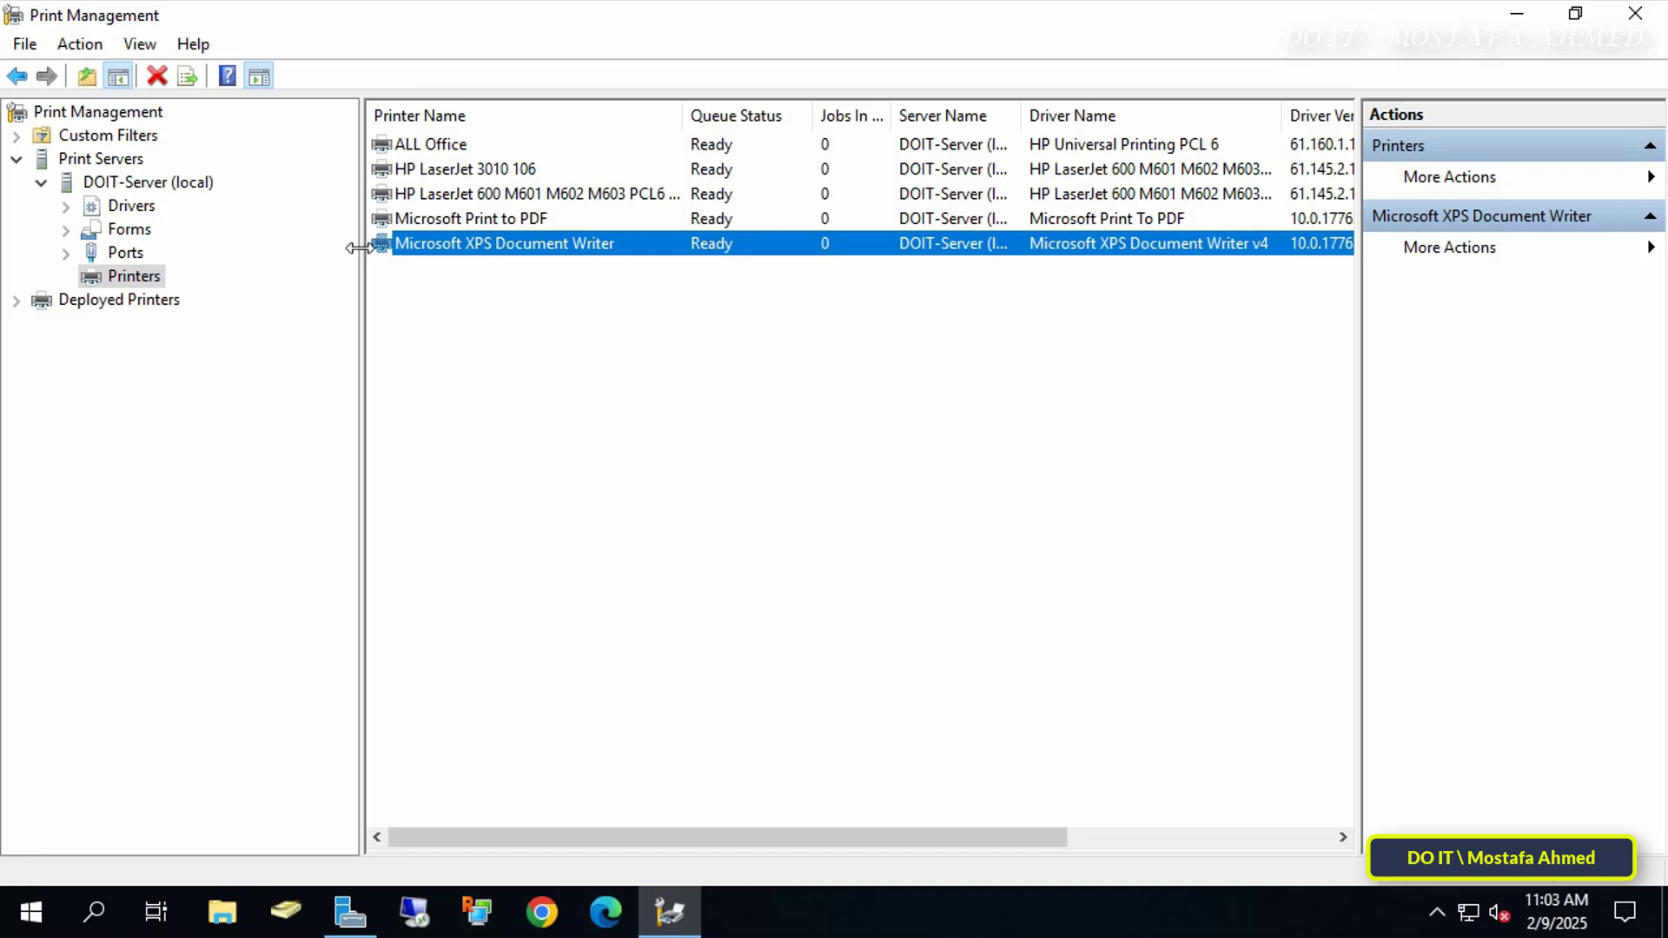
# Step: Examine the print server's ports and installed drivers, and return to its printer list
pyautogui.click(96, 253)
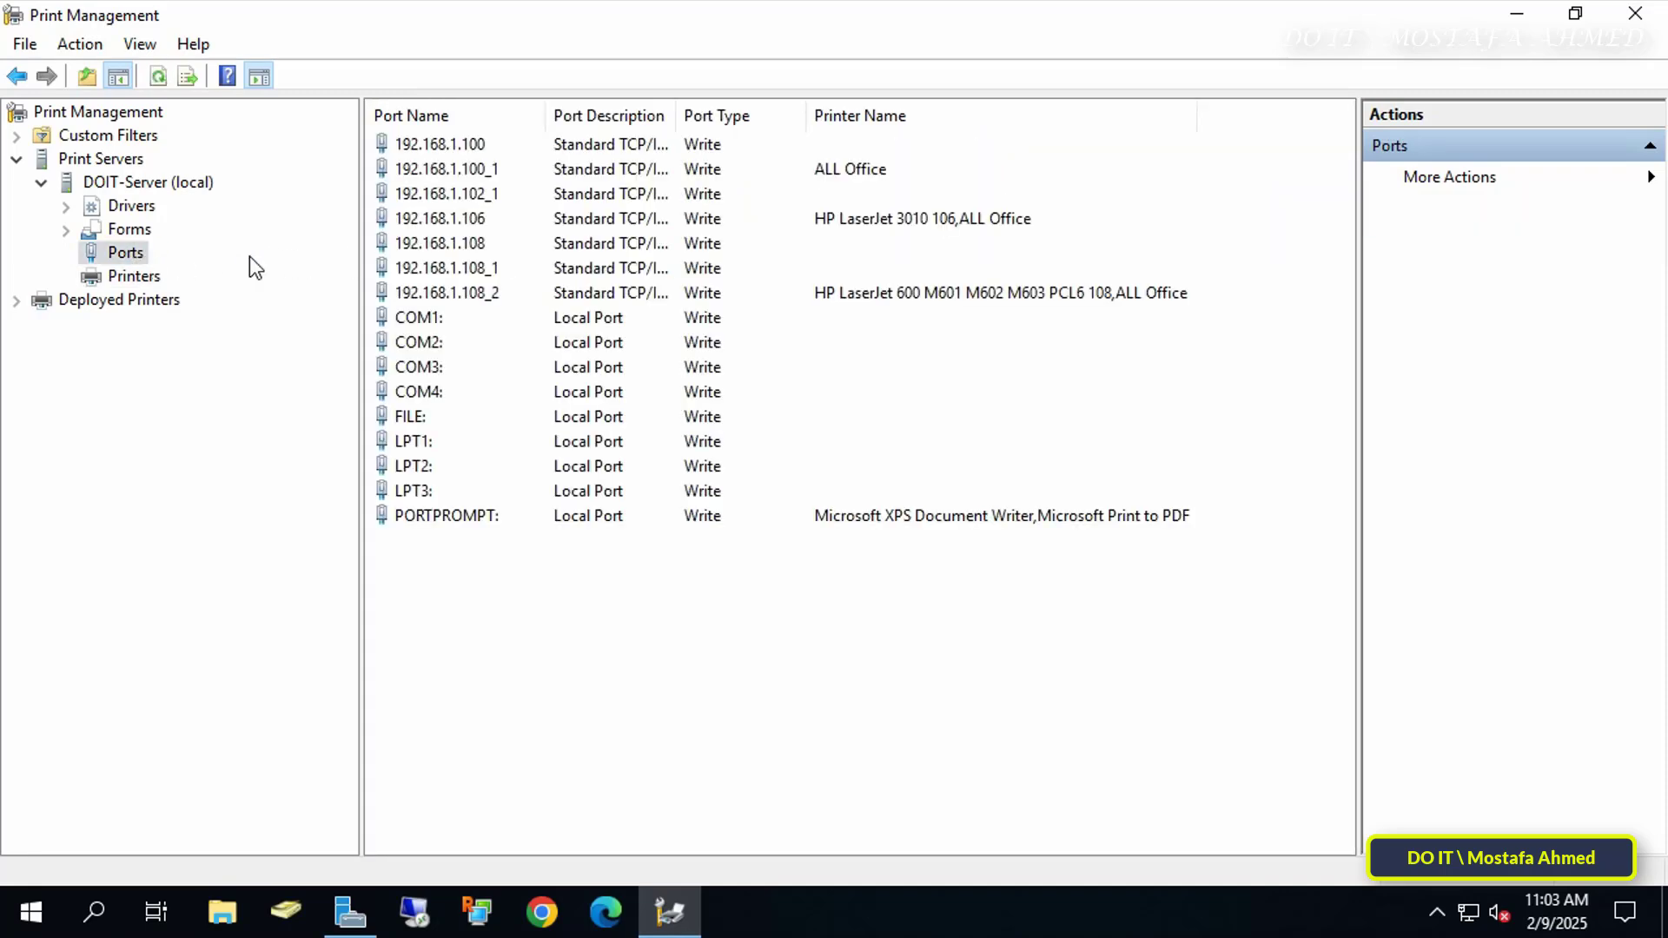
pyautogui.click(475, 154)
pyautogui.click(472, 167)
pyautogui.click(477, 193)
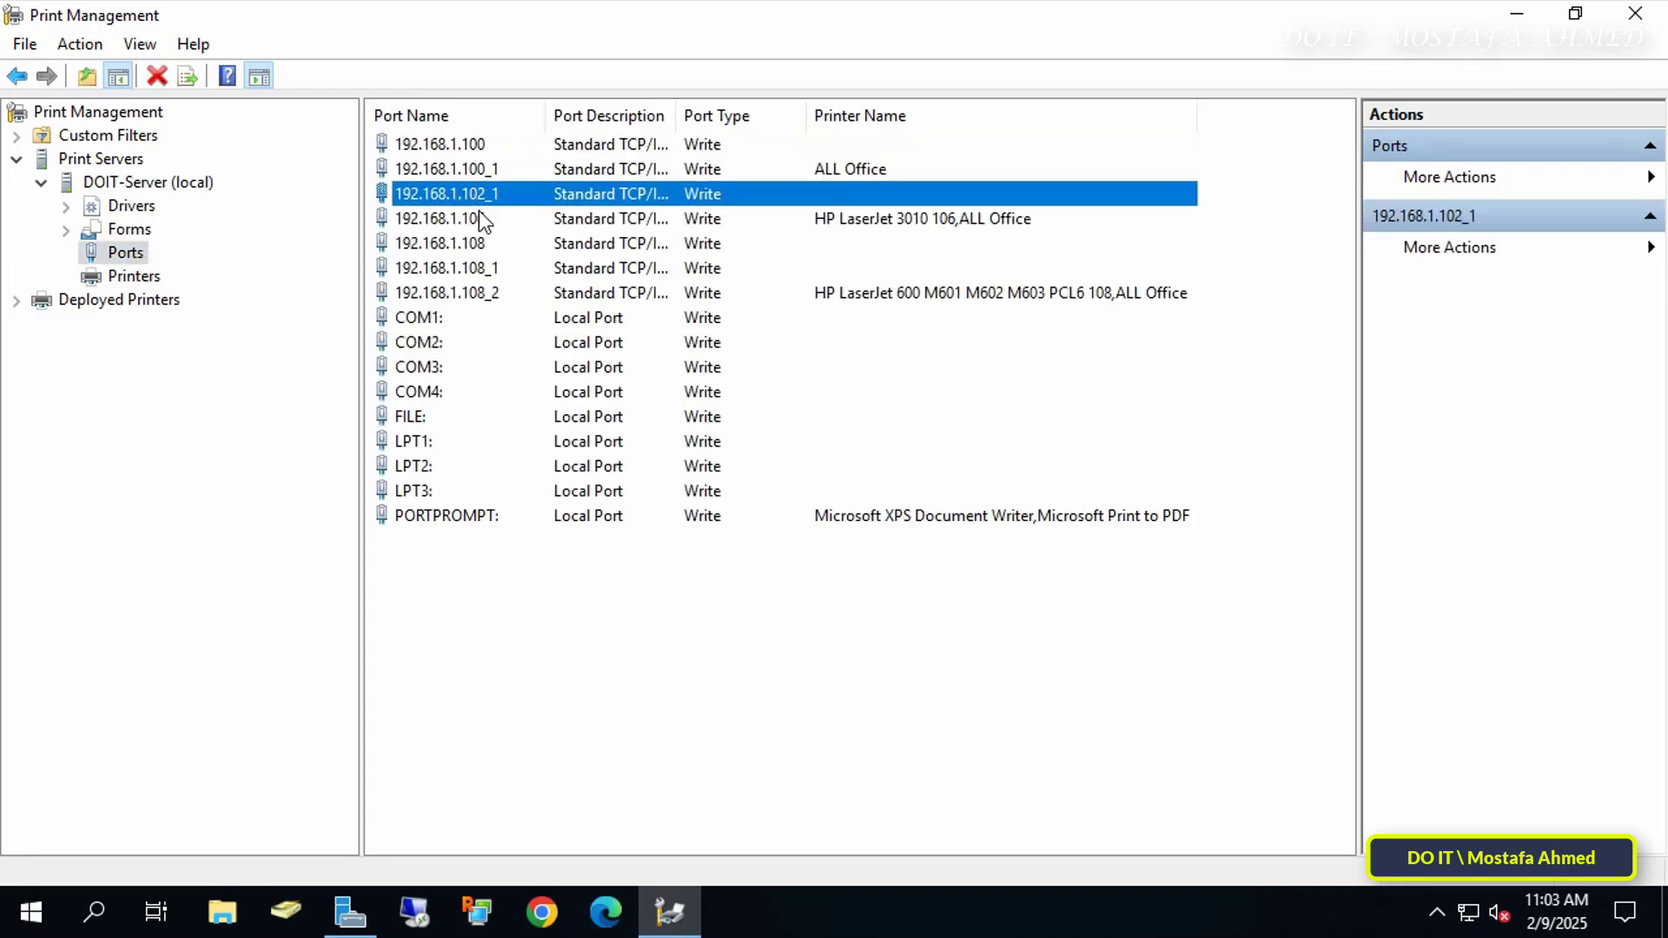
pyautogui.click(478, 244)
pyautogui.click(483, 268)
pyautogui.click(489, 292)
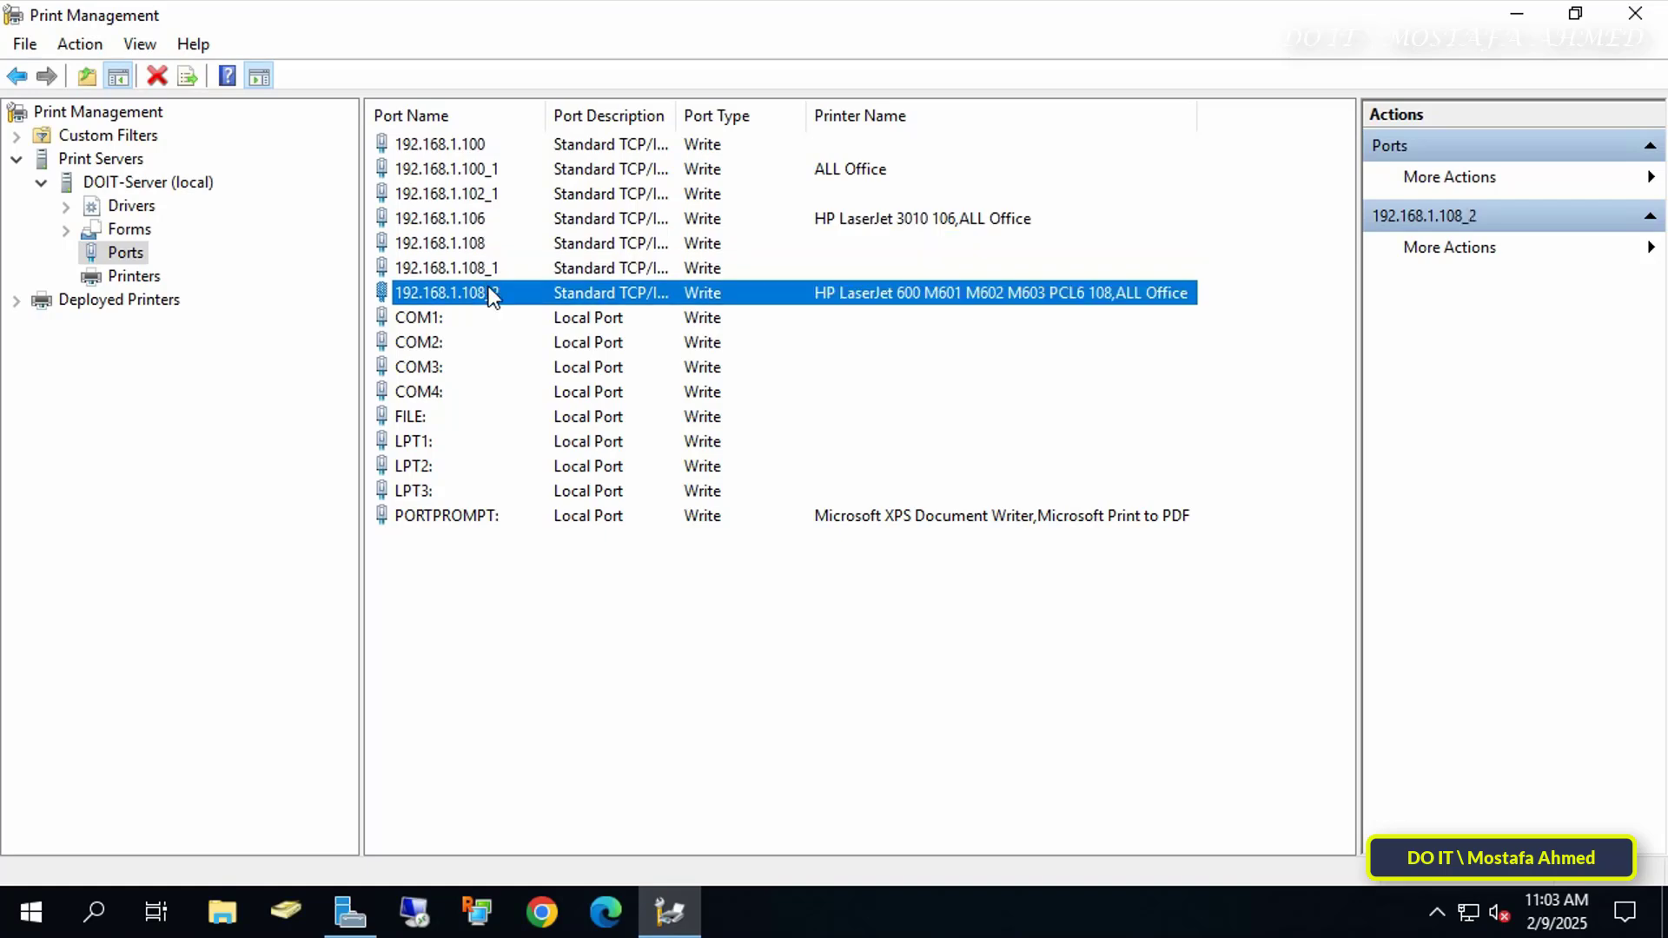
pyautogui.click(115, 210)
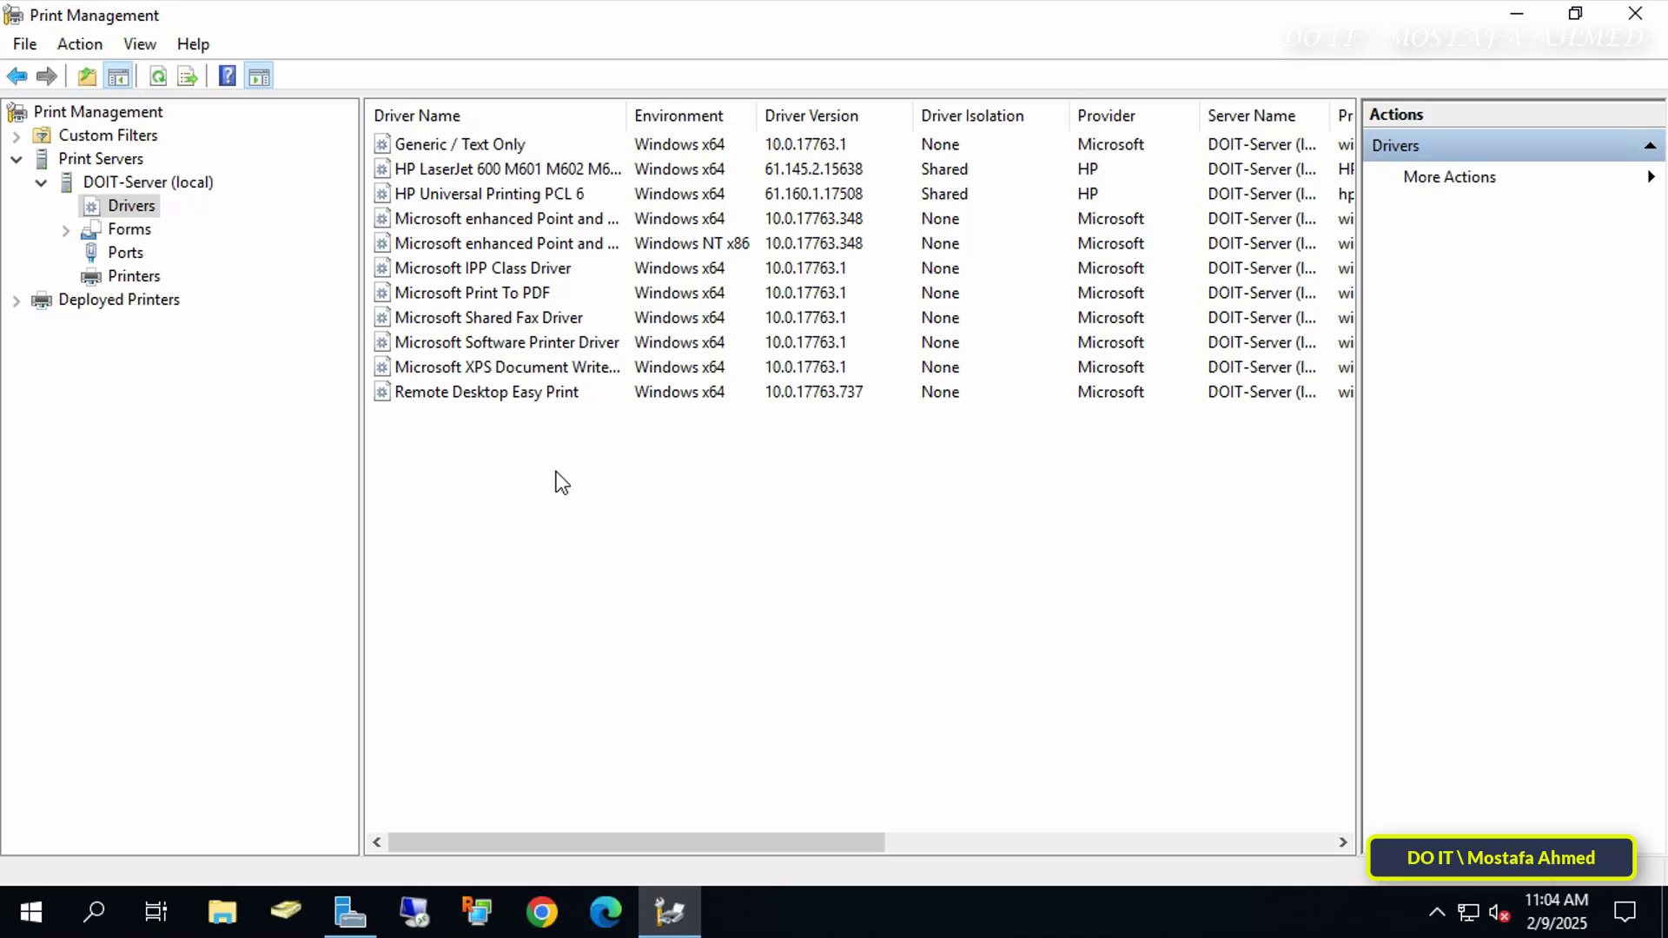
pyautogui.click(131, 276)
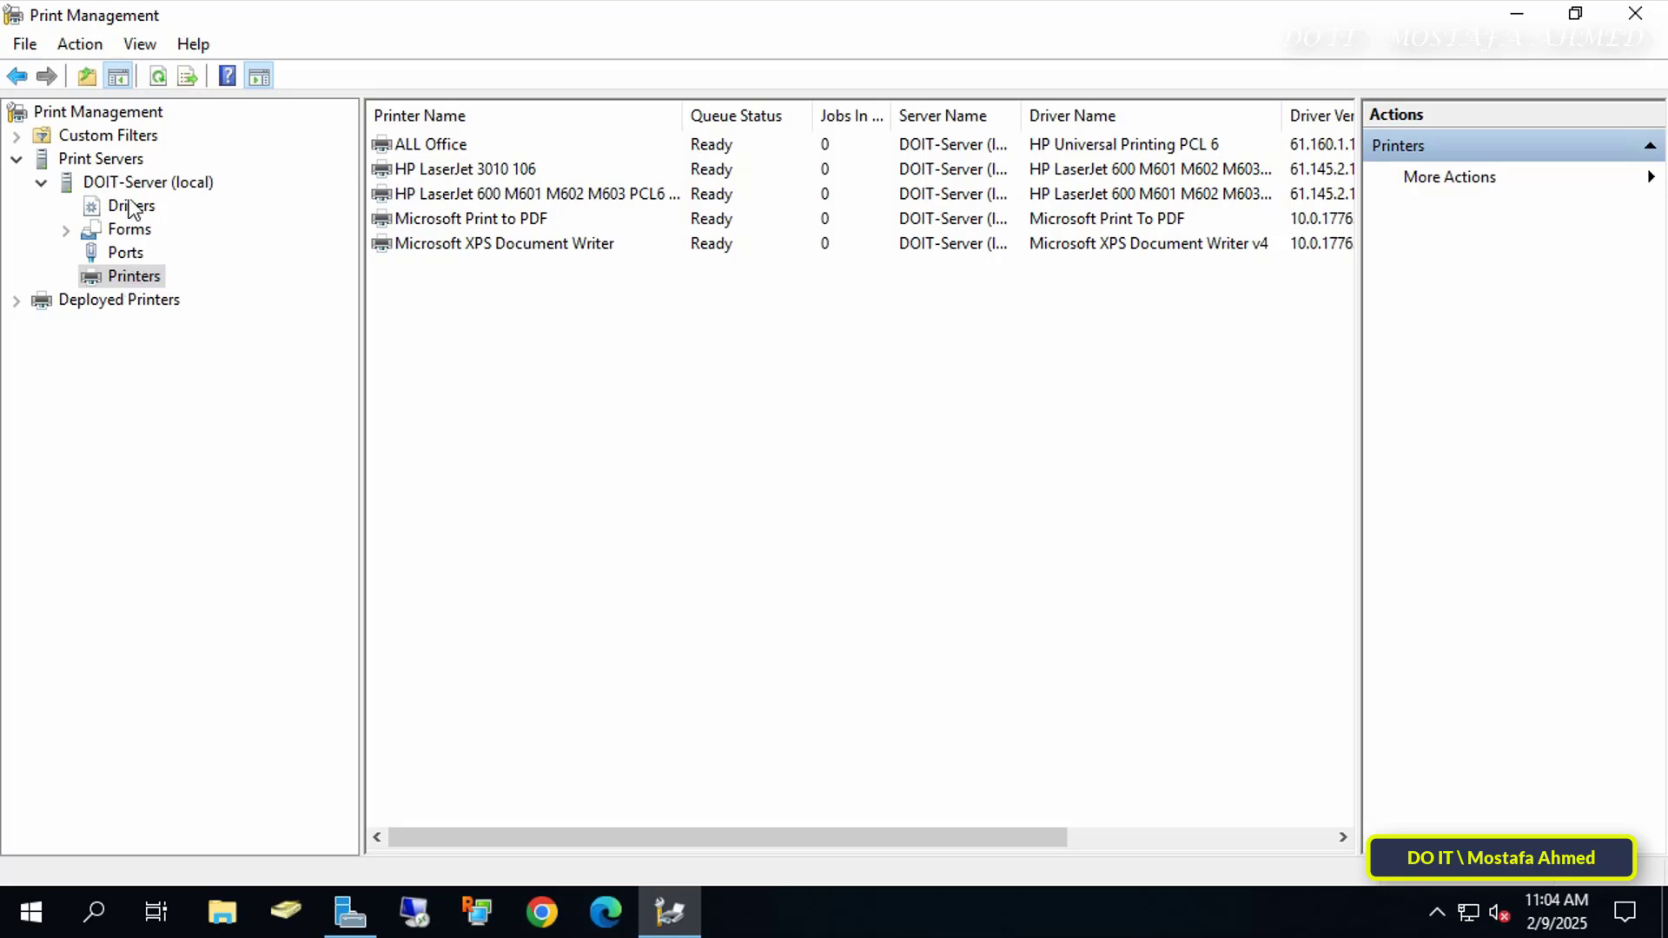
# Step: Start migrating printers, choosing to export printer queues and drivers to a file from this print server (\\DOIT-Server)
pyautogui.click(117, 113)
pyautogui.rightClick(116, 113)
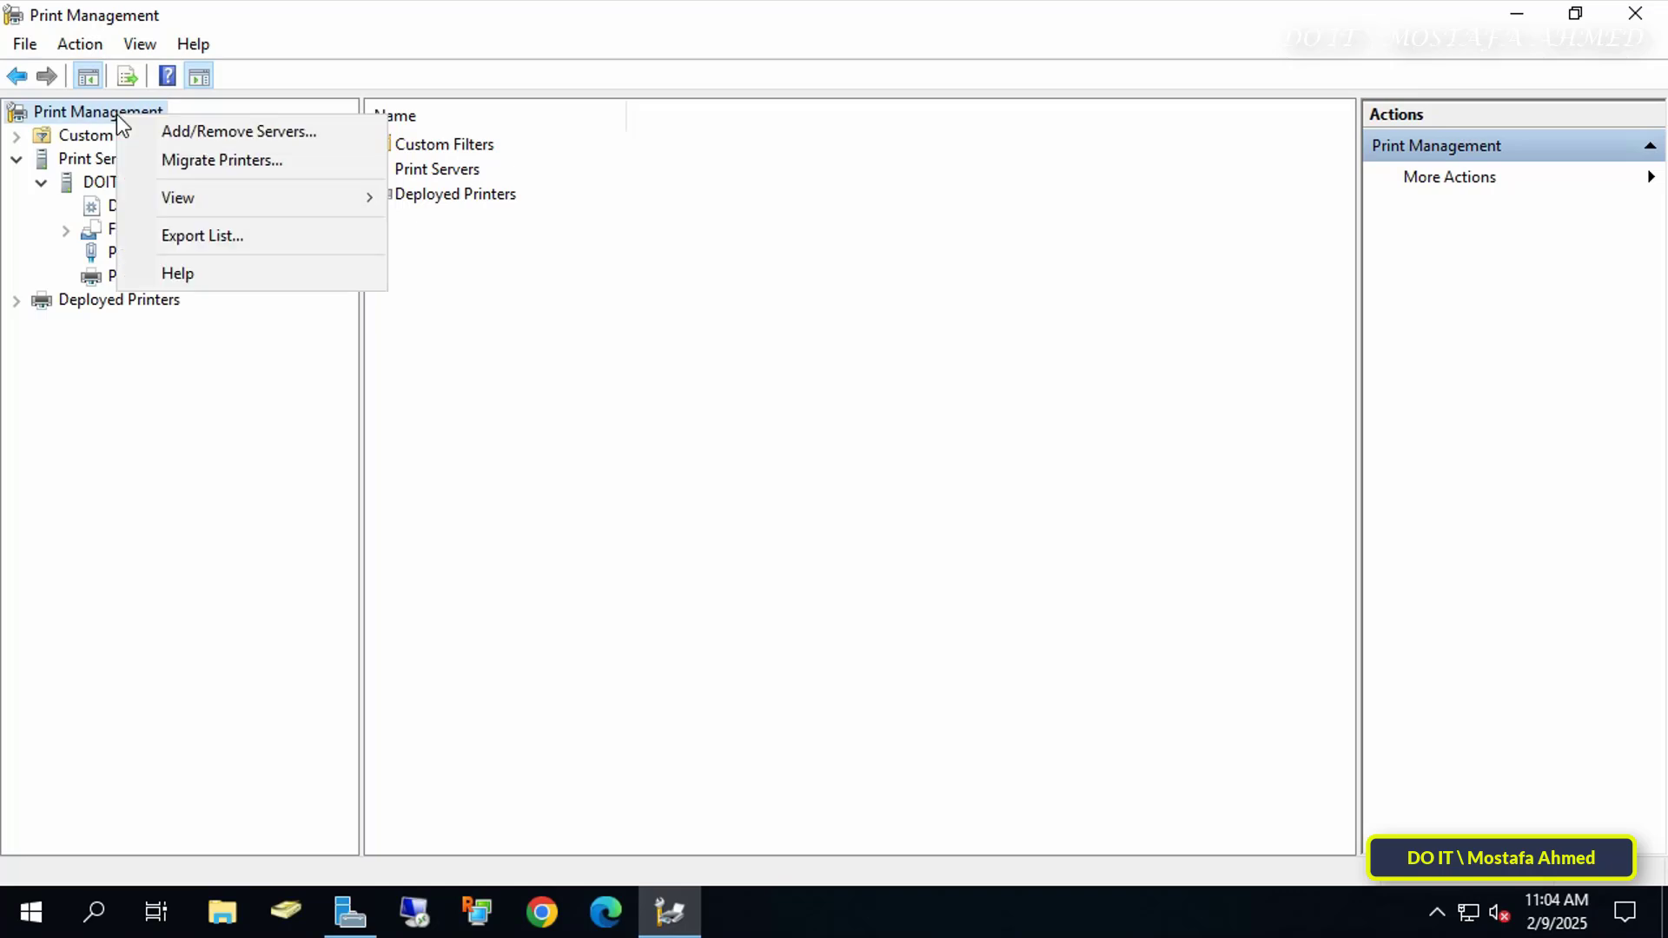
pyautogui.click(259, 165)
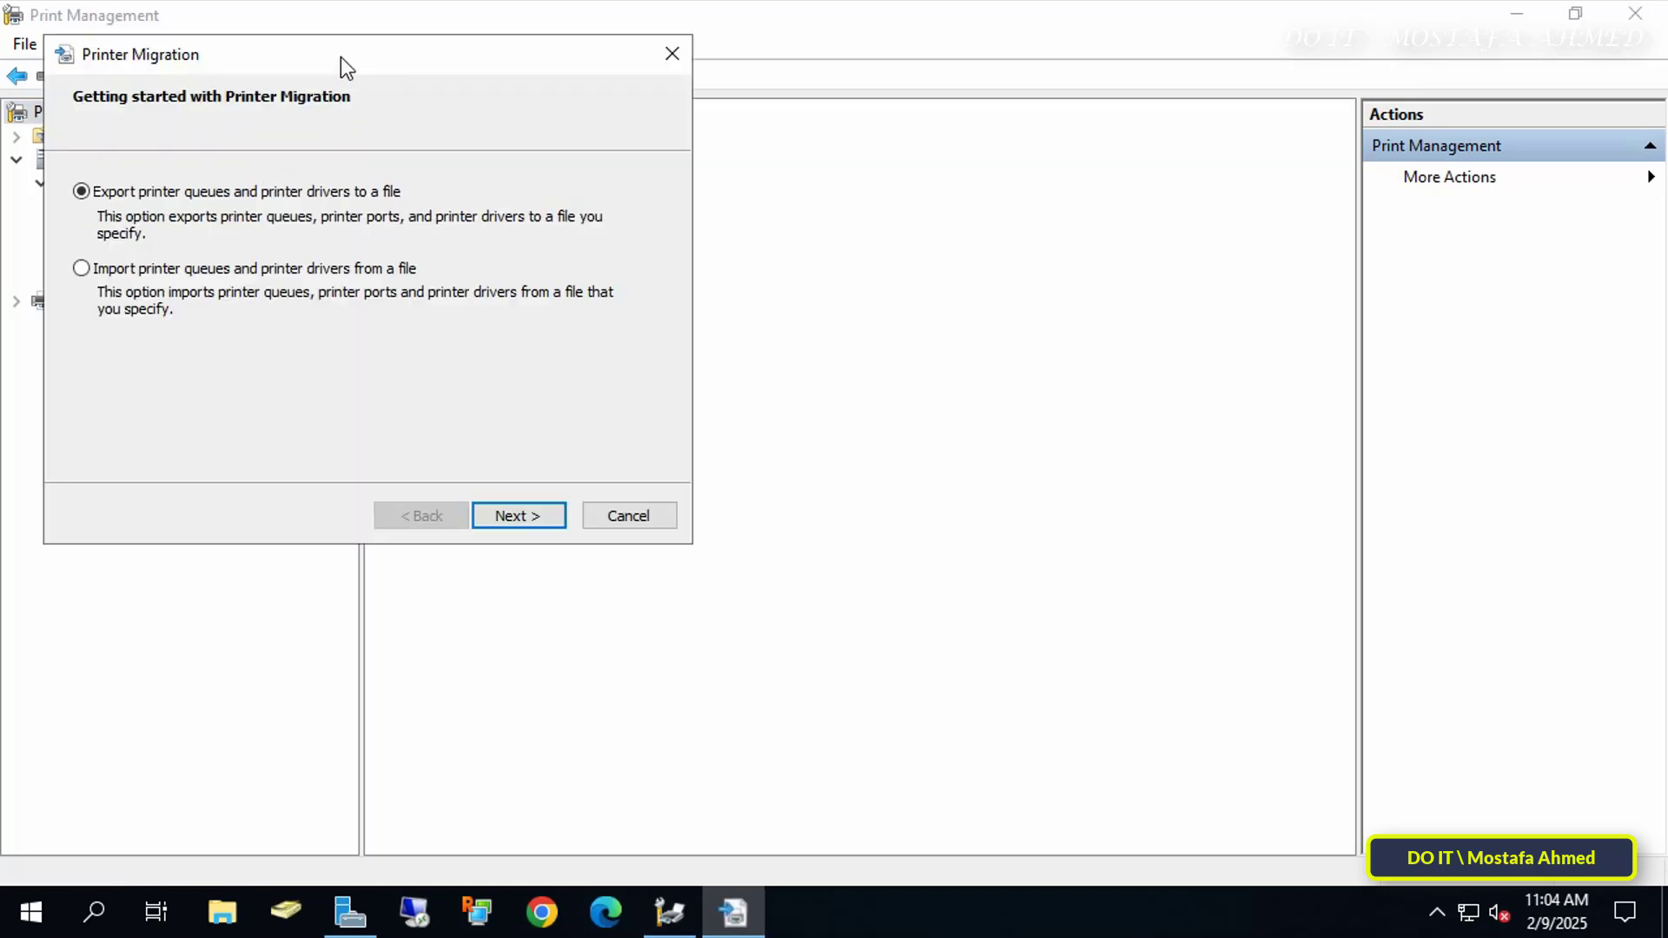
pyautogui.moveTo(341, 58); pyautogui.dragTo(896, 180)
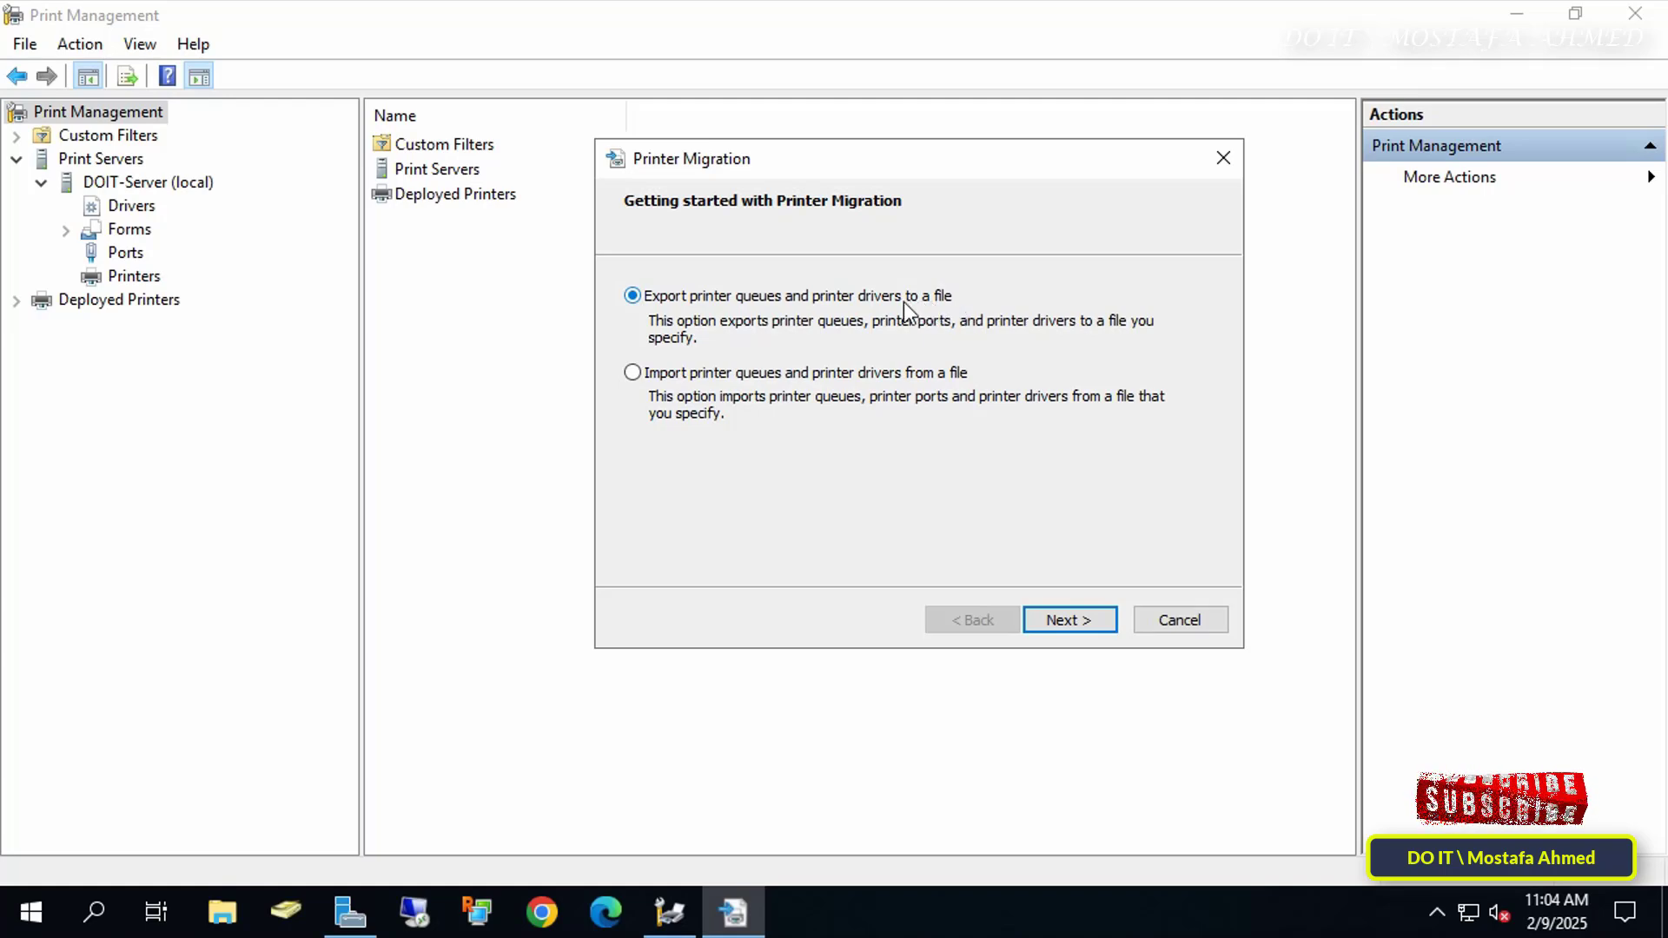
pyautogui.click(1075, 619)
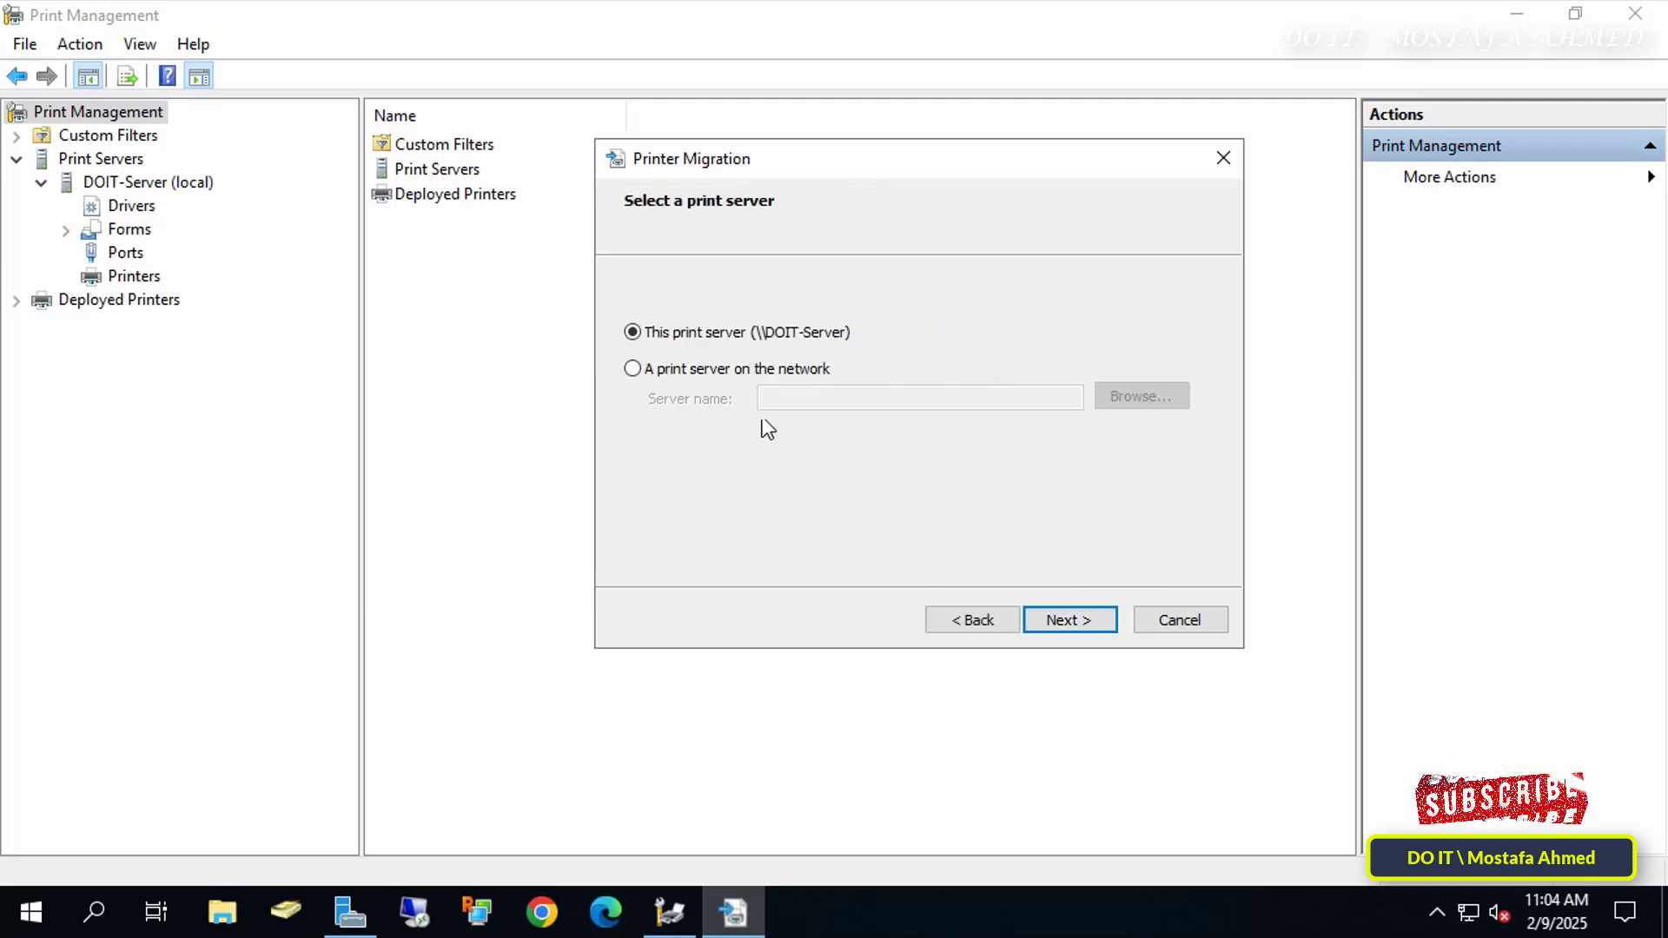
pyautogui.click(1069, 627)
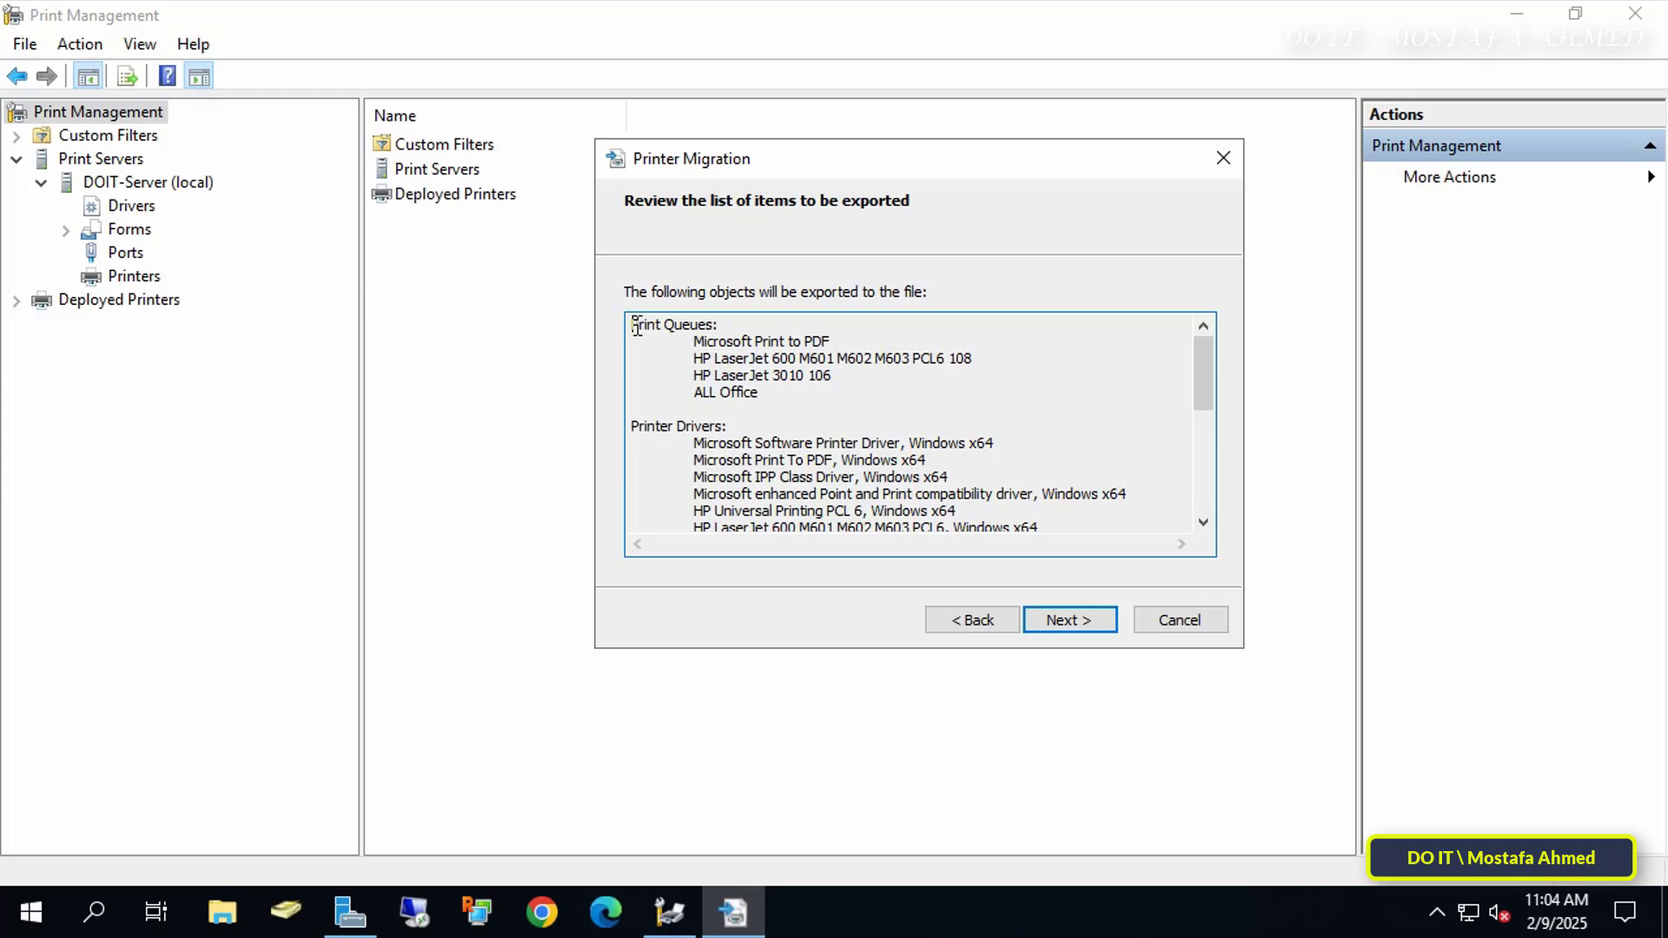
# Step: Review the print queues, drivers, processors and ports listed for export, and proceed to the file location
pyautogui.moveTo(637, 326); pyautogui.dragTo(808, 397)
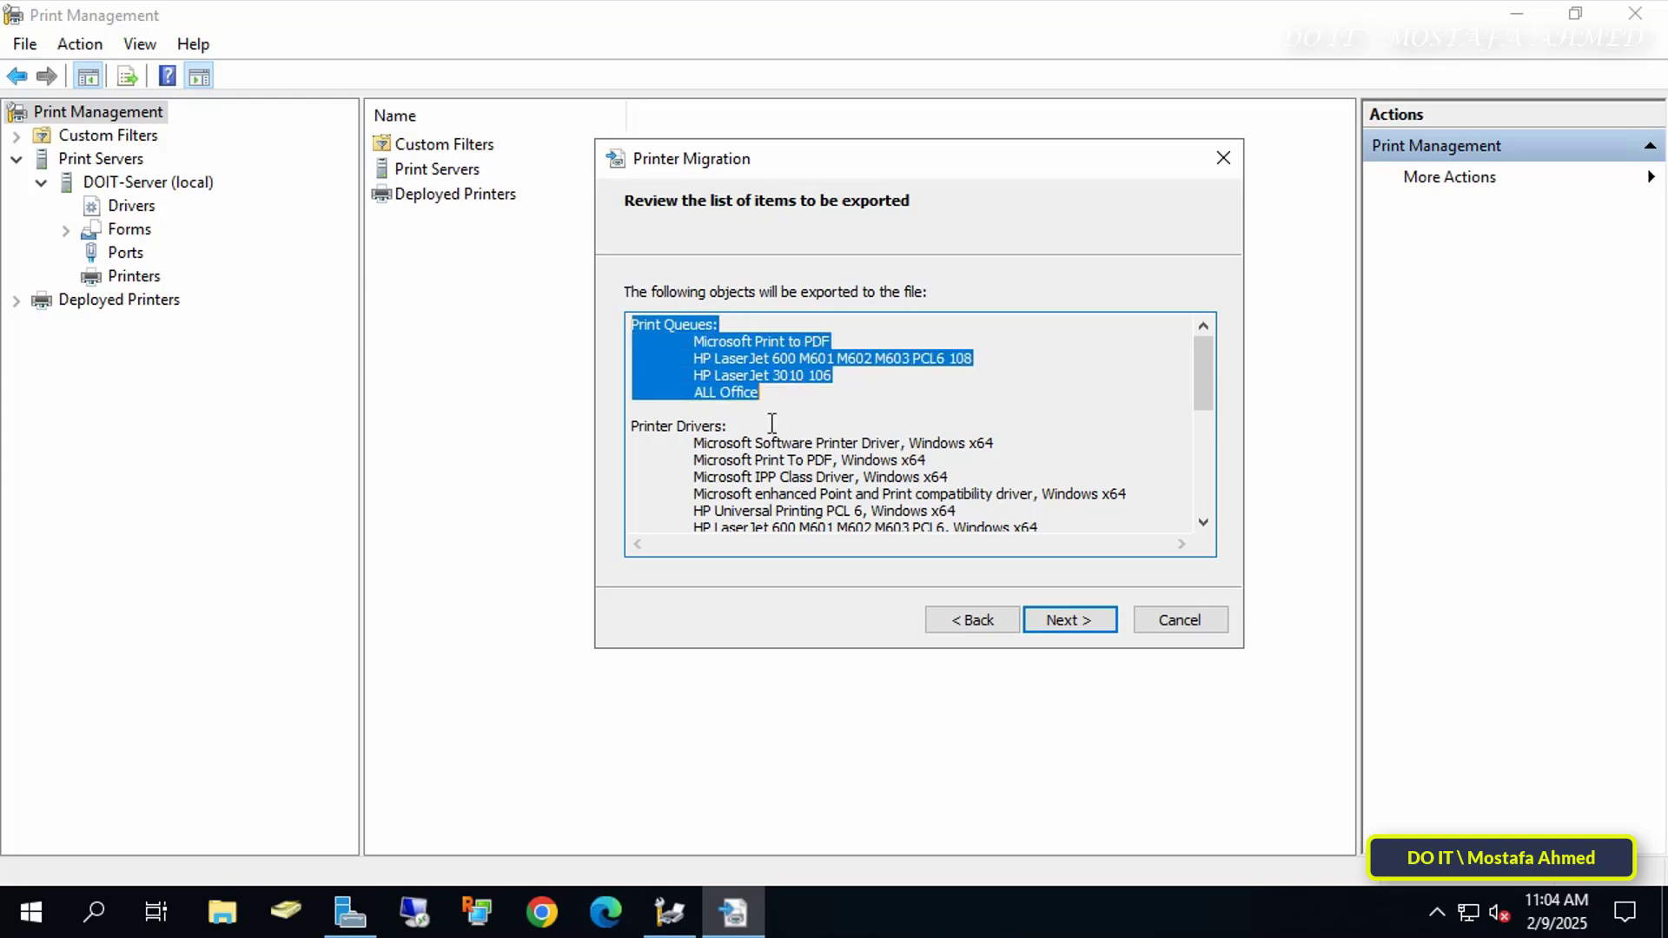
pyautogui.scroll(-3, 770, 421)
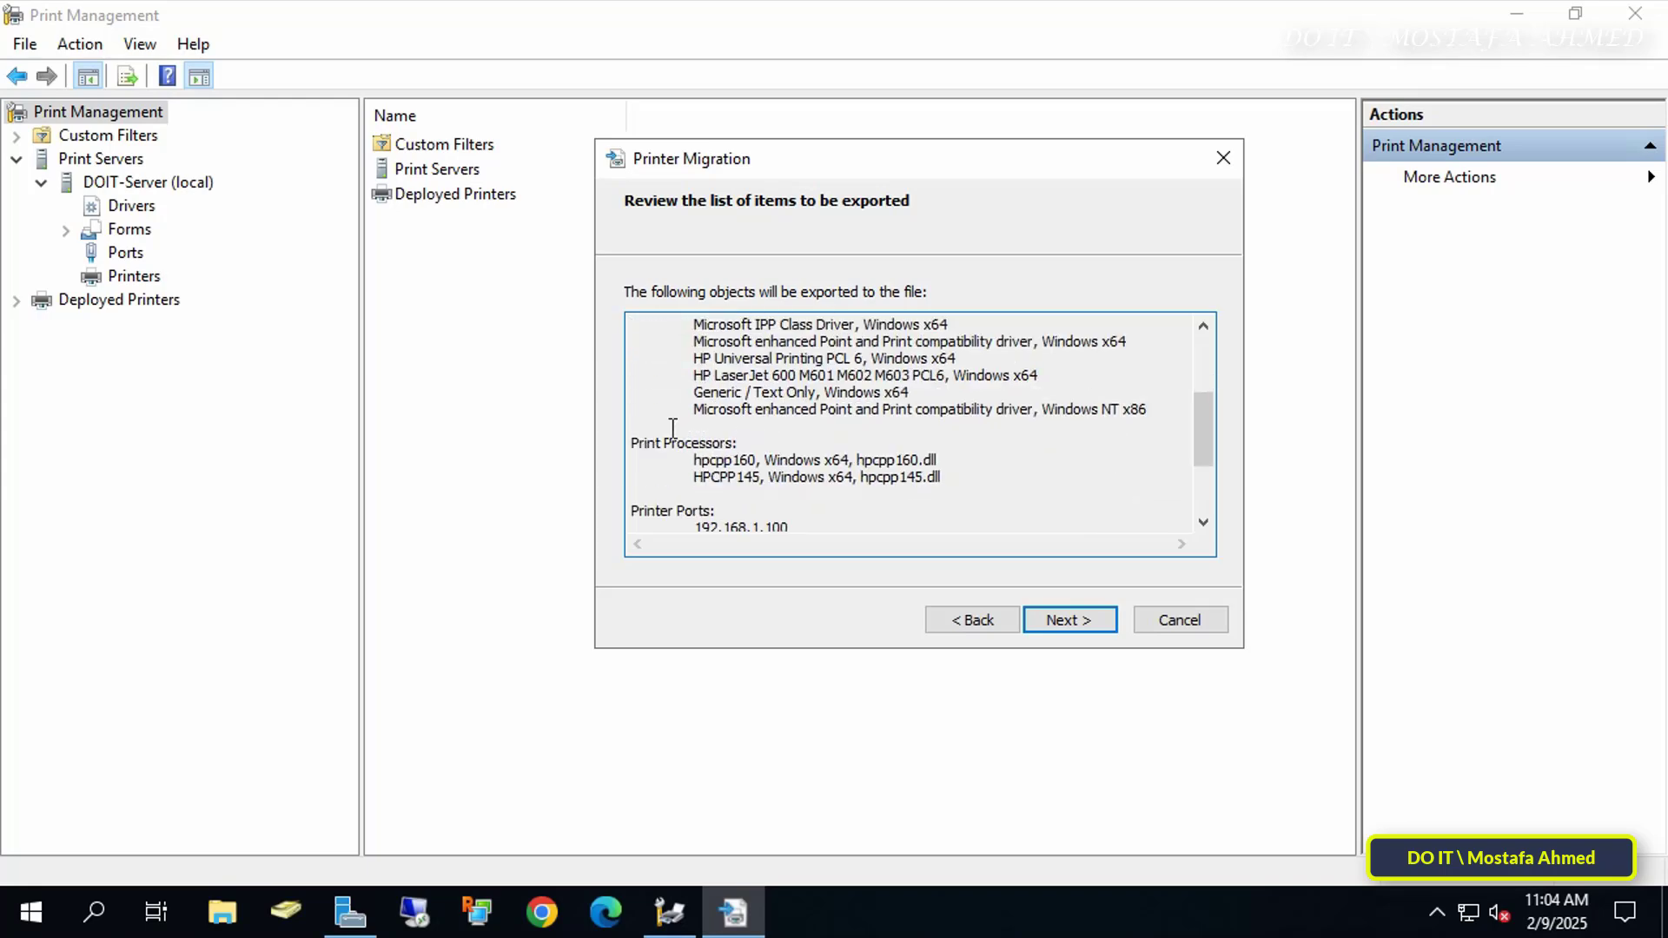
pyautogui.scroll(-3, 774, 457)
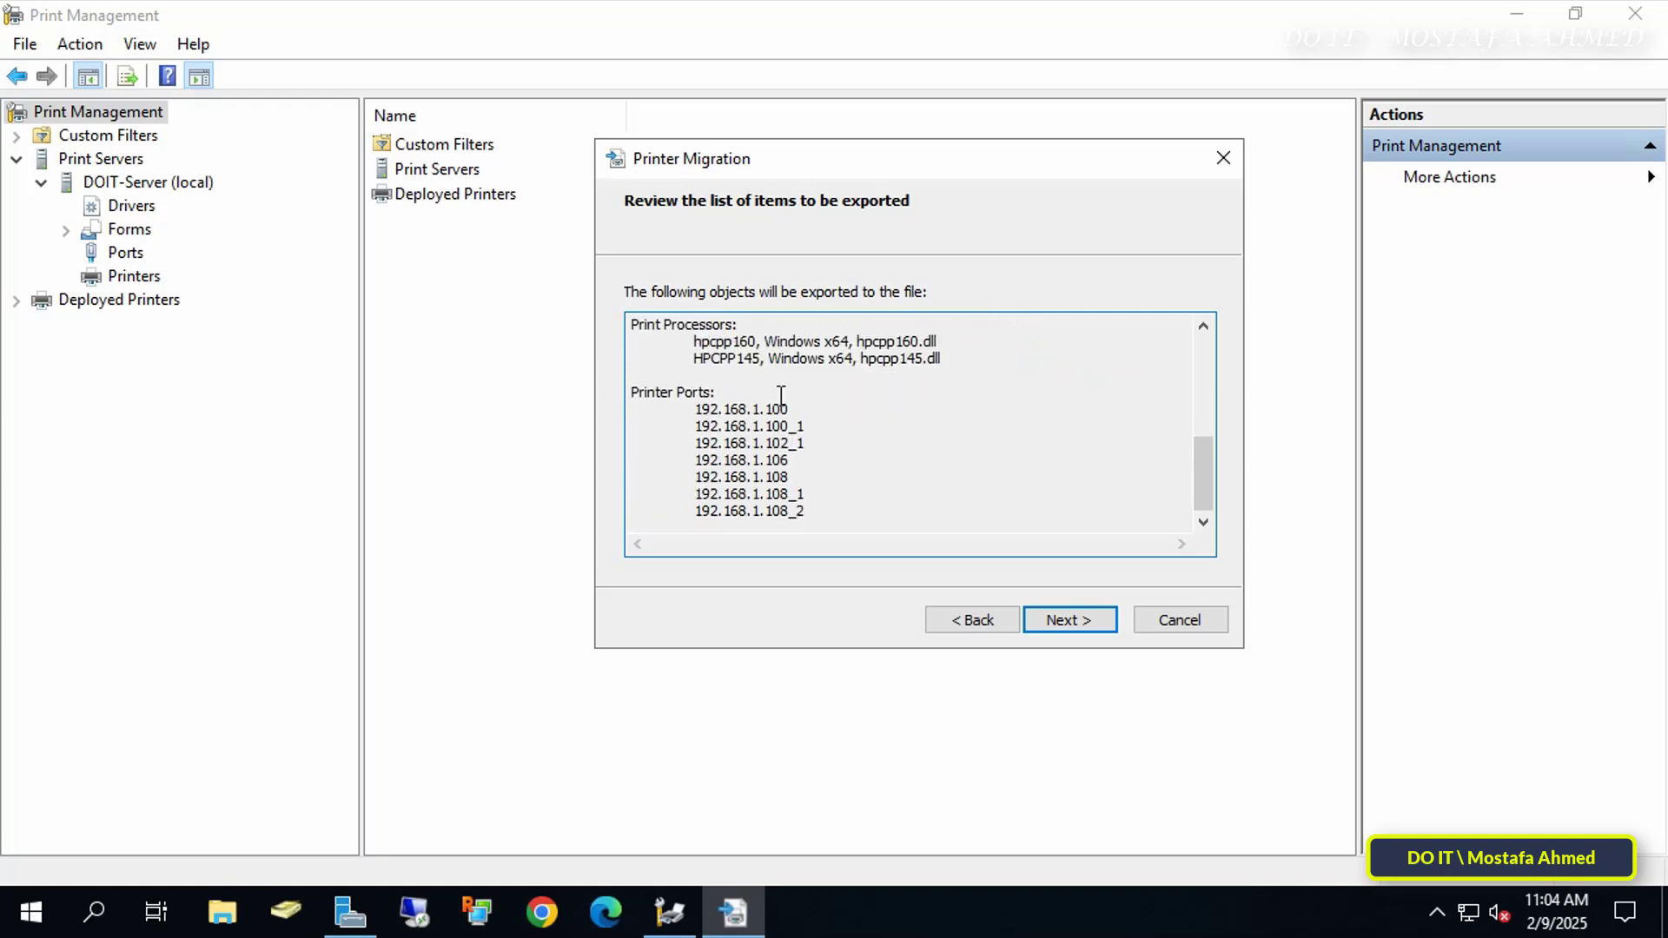
pyautogui.click(1099, 626)
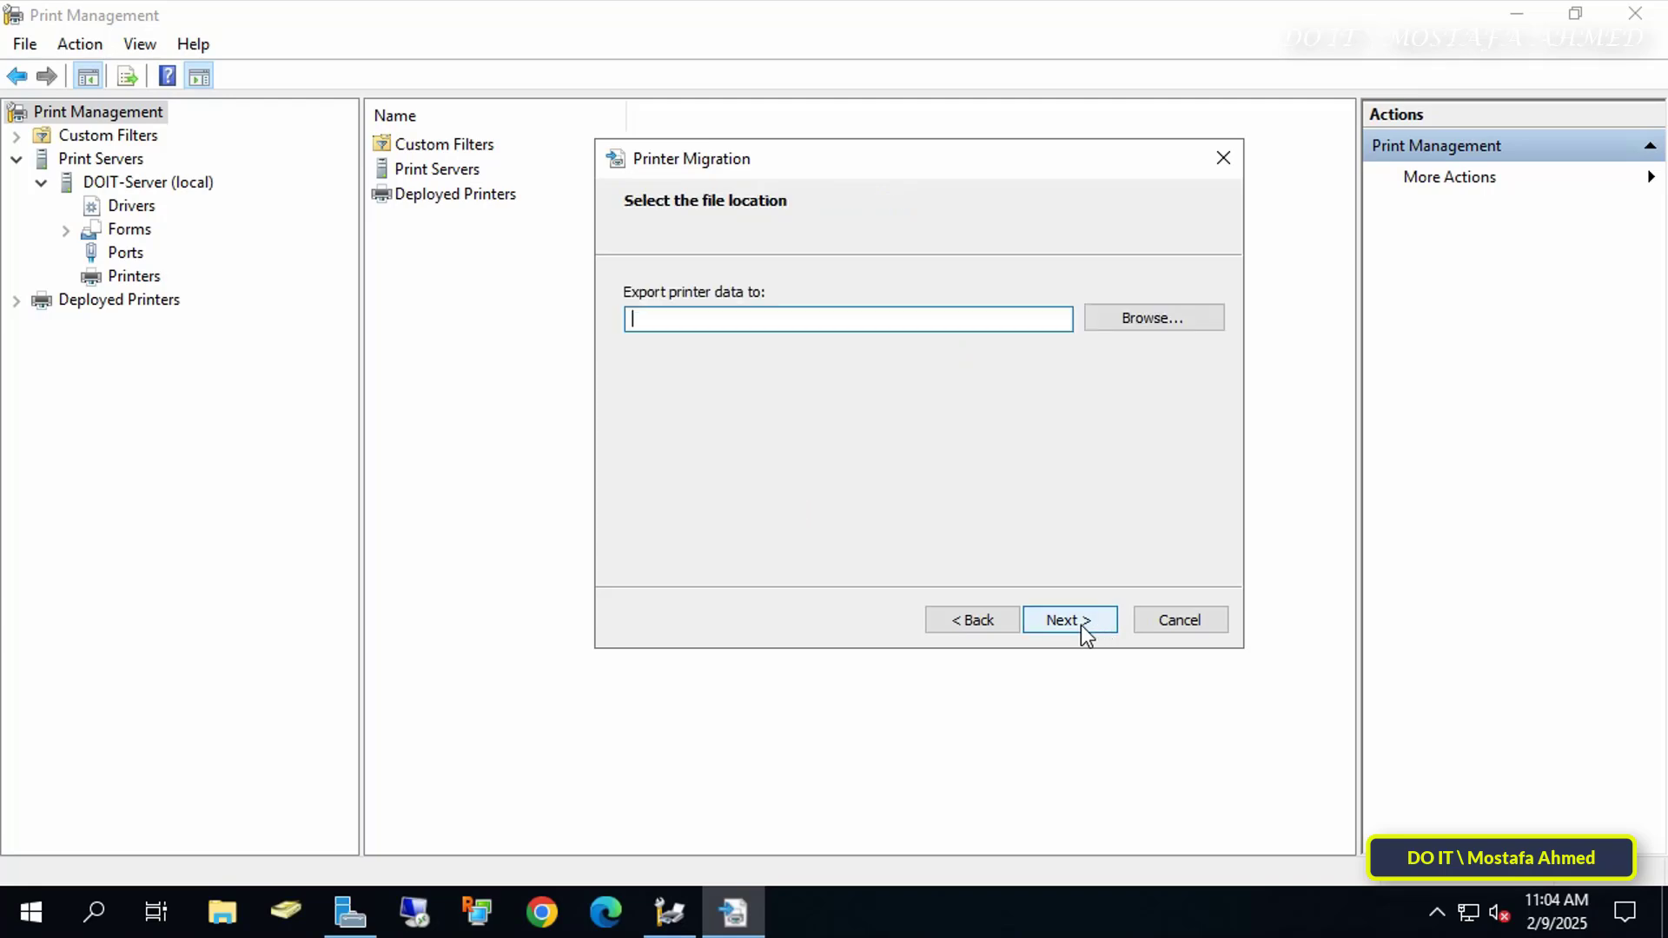
# Step: Browse to New Volume (D:) for the export location and create a folder named Printer Backup there
pyautogui.click(1113, 329)
pyautogui.click(739, 591)
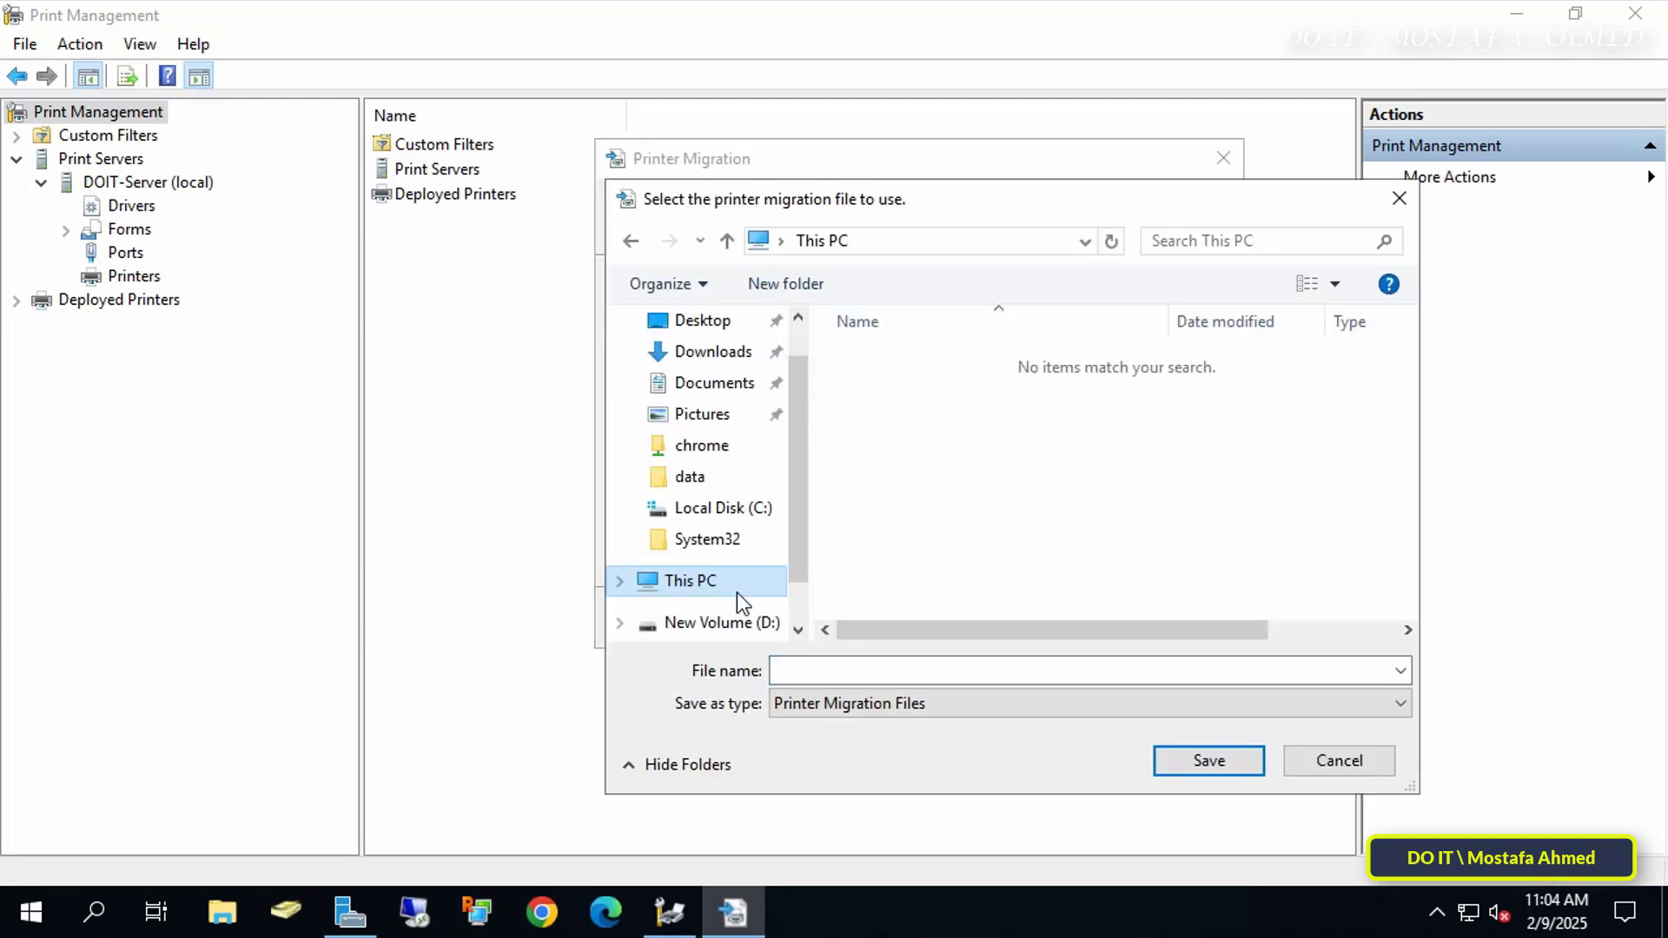
pyautogui.scroll(-5, 1070, 535)
pyautogui.doubleClick(1029, 525)
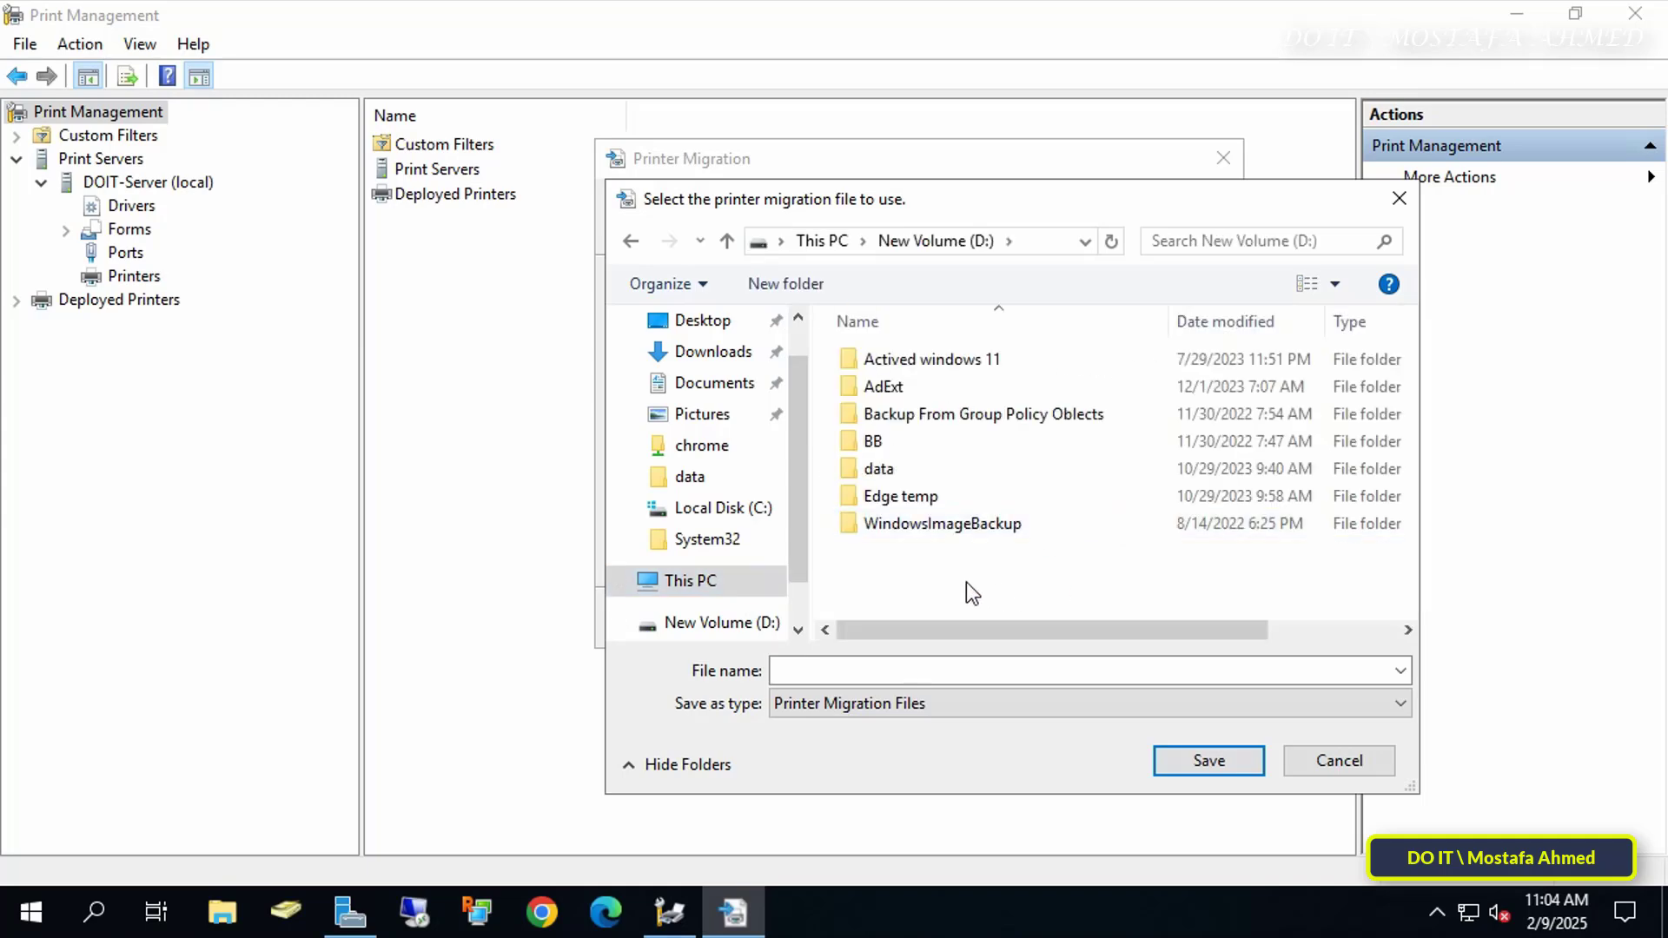
pyautogui.rightClick(966, 580)
pyautogui.moveTo(1175, 528)
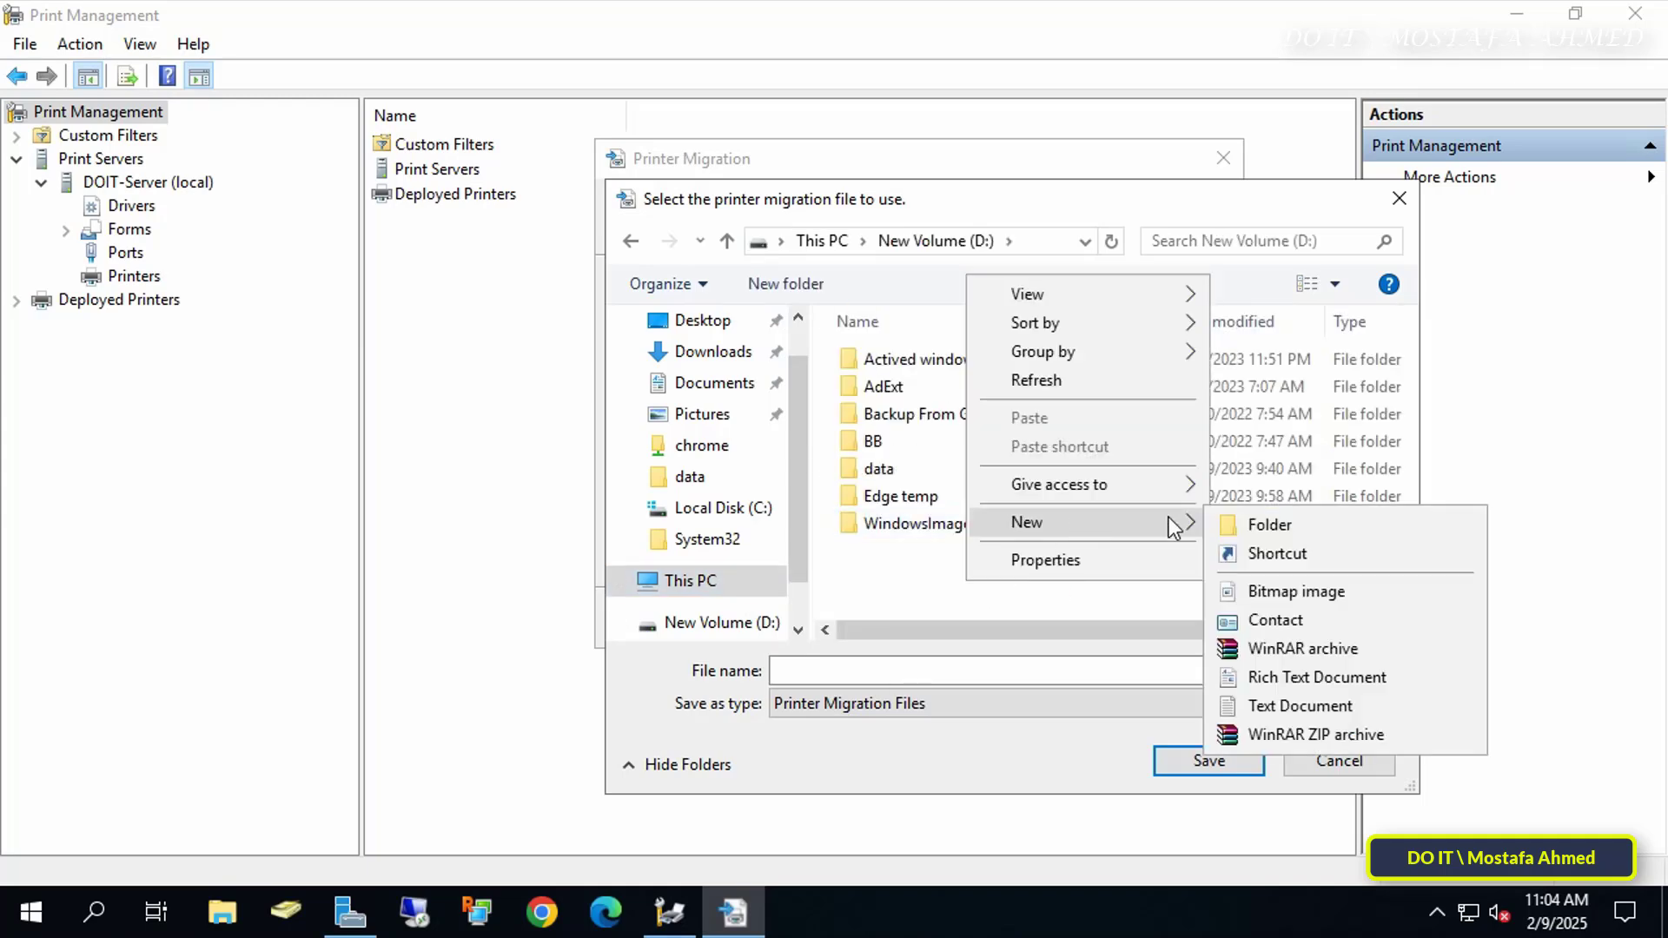
pyautogui.click(1269, 524)
pyautogui.write('P')
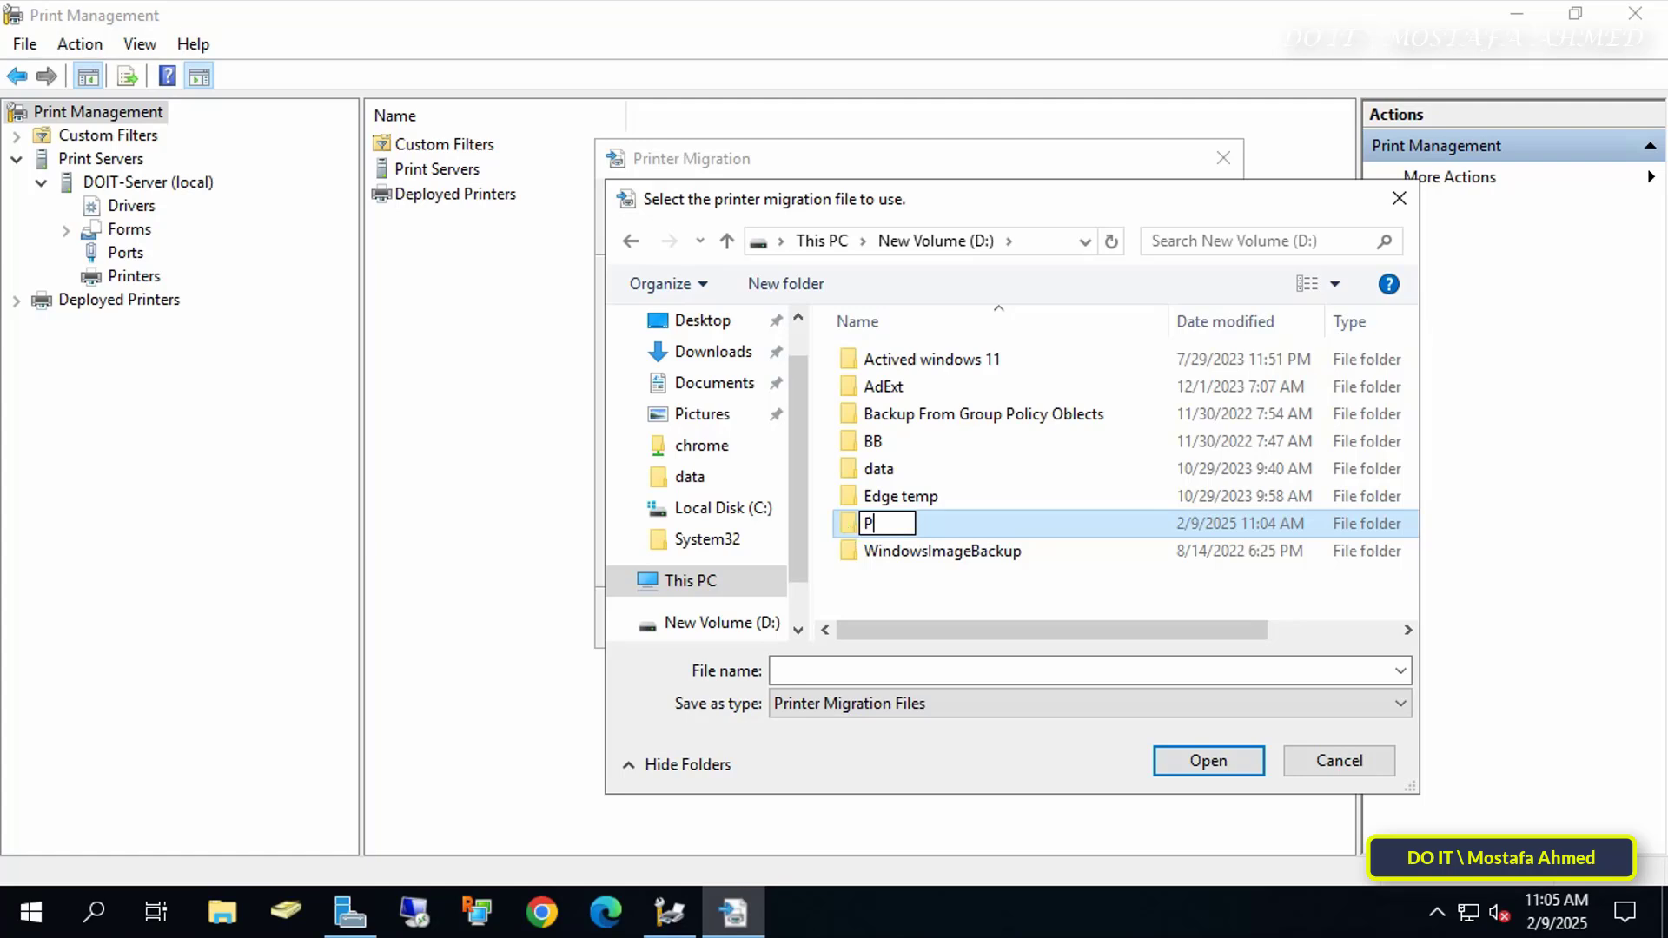
pyautogui.write('rinter Backup')
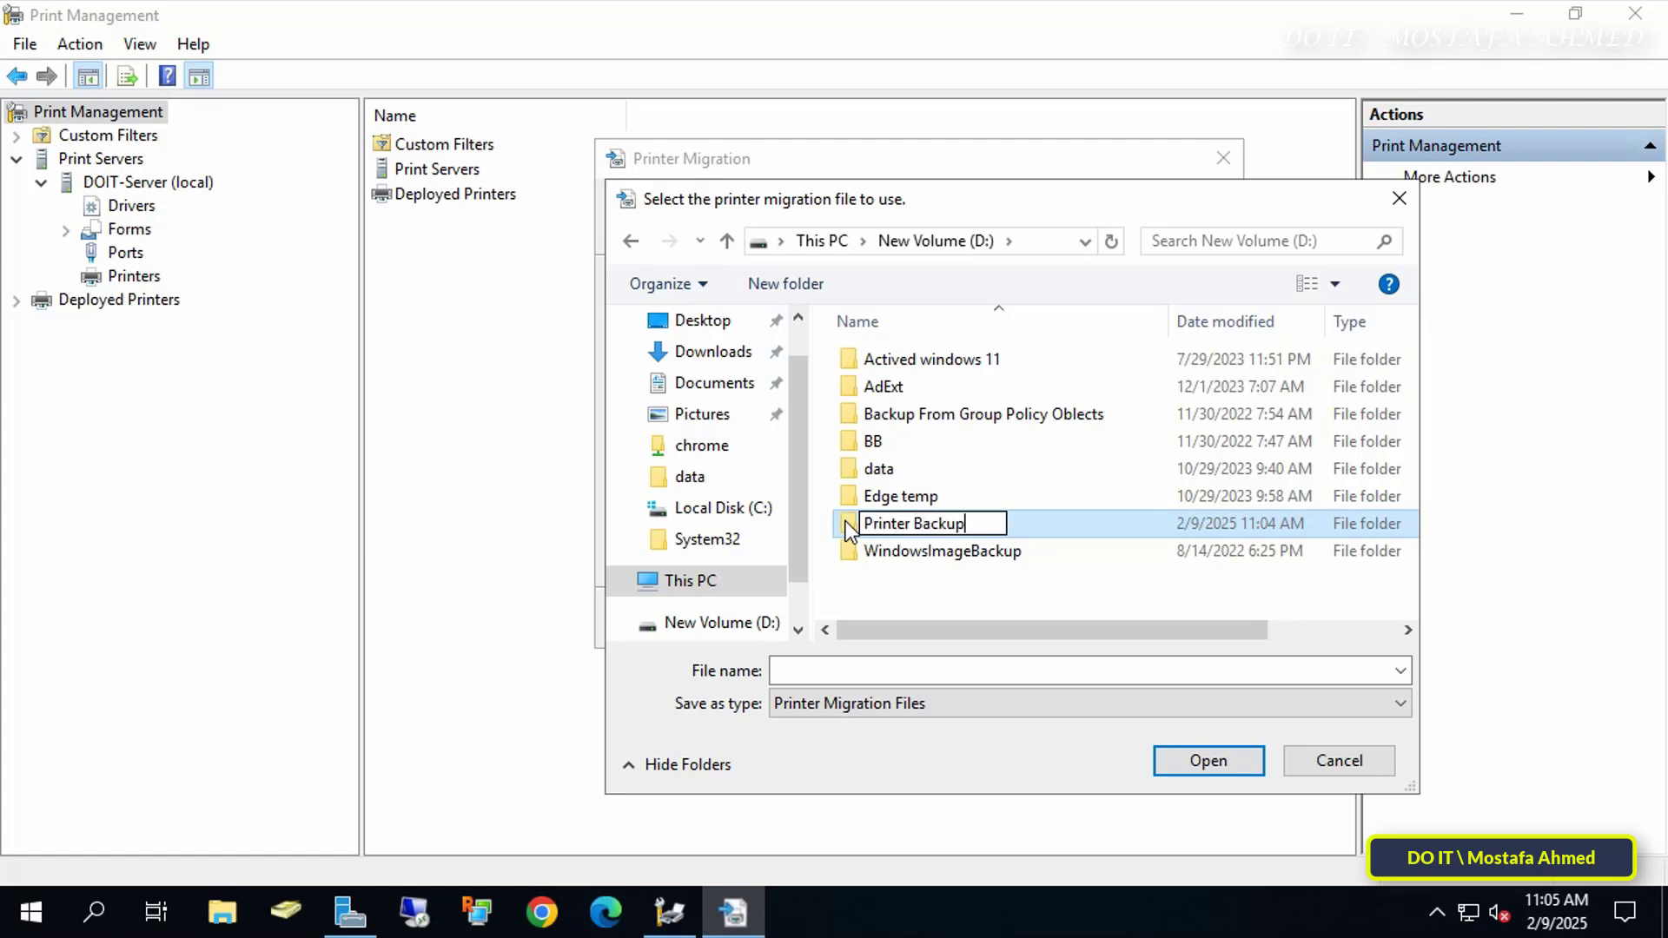
pyautogui.press('Return')
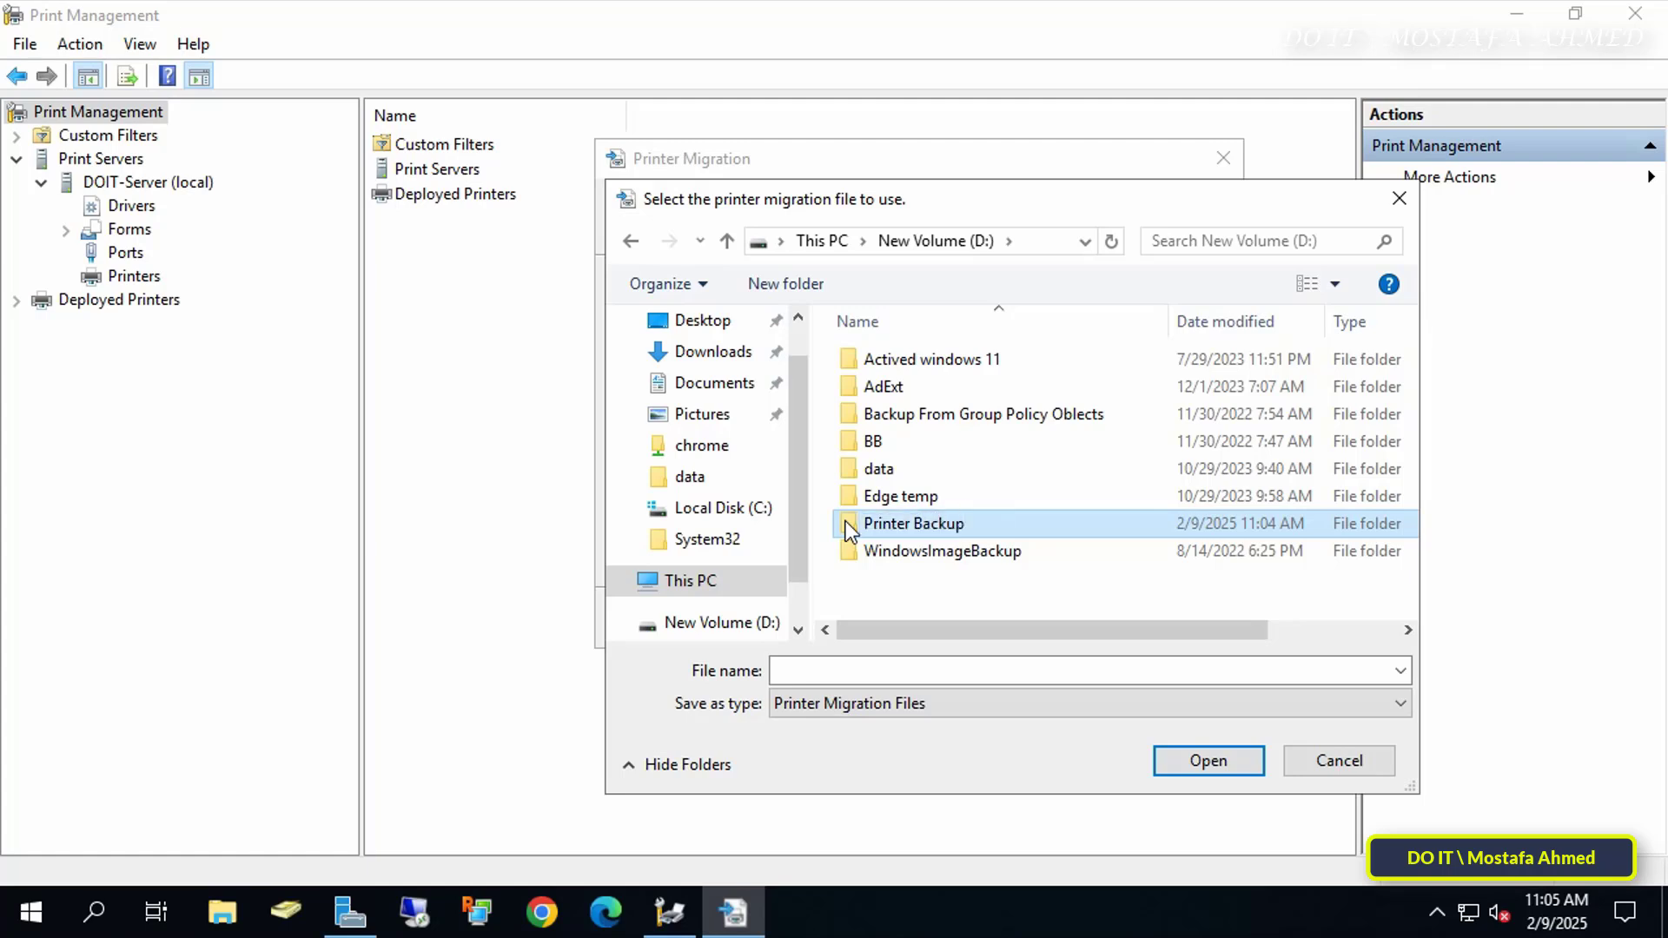
# Step: Export the printer data to a file named Print Server Backup in the Printer Backup folder and finish the wizard
pyautogui.doubleClick(938, 526)
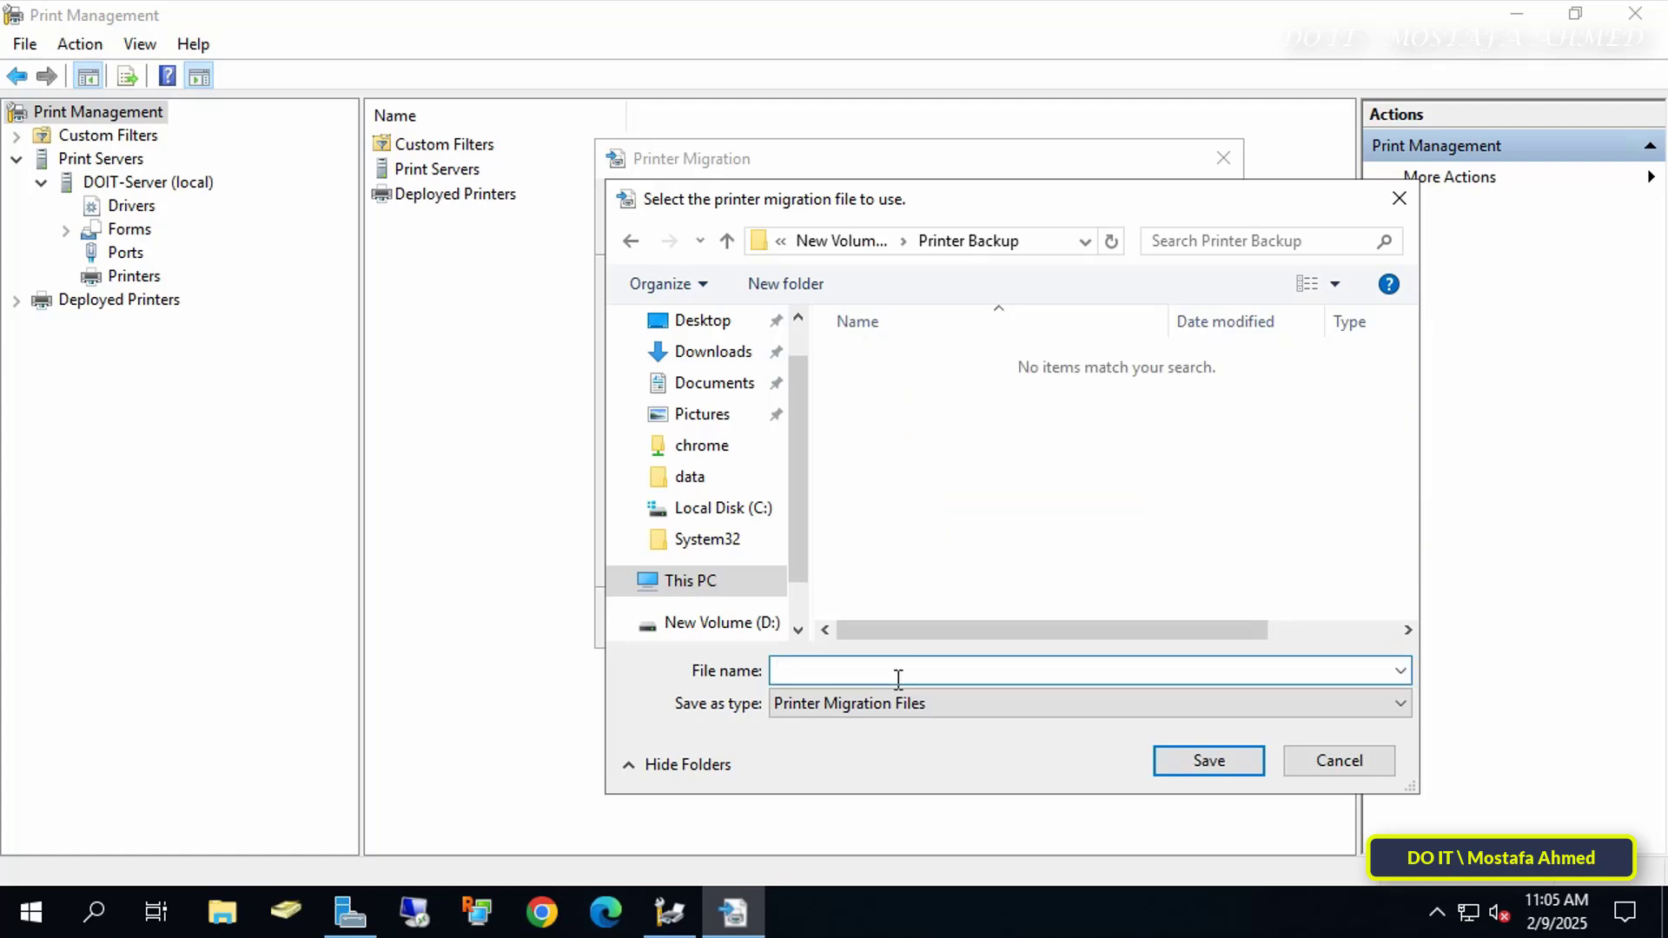
pyautogui.write('Print Server Backup')
pyautogui.click(1186, 758)
pyautogui.click(1065, 632)
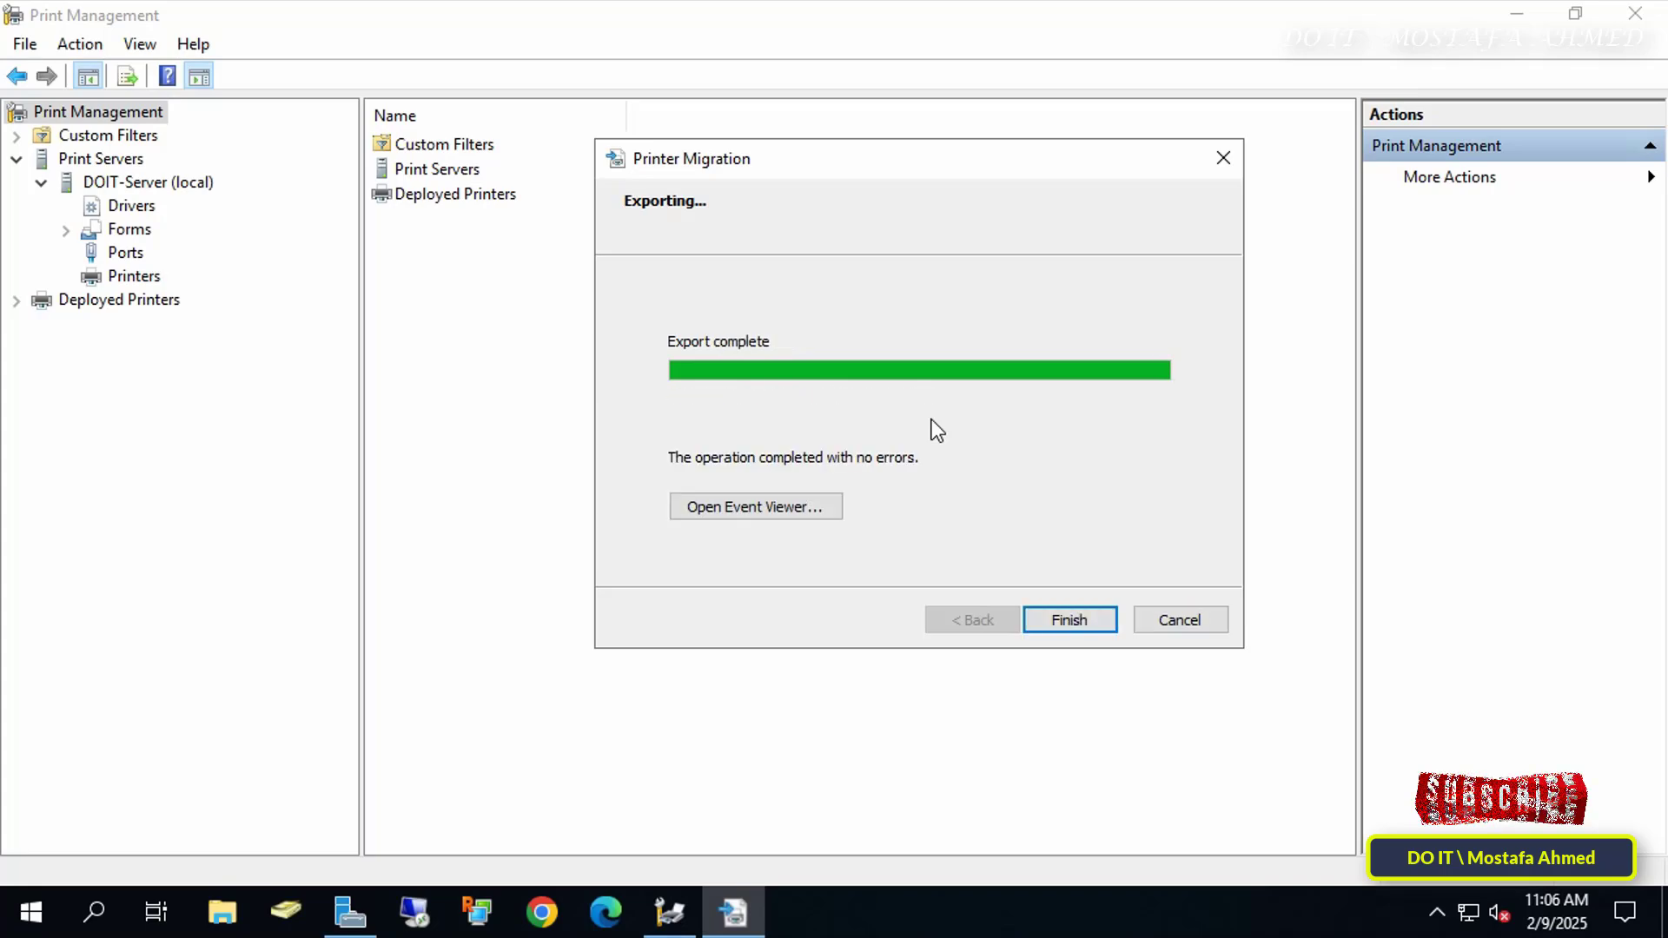
pyautogui.click(1070, 619)
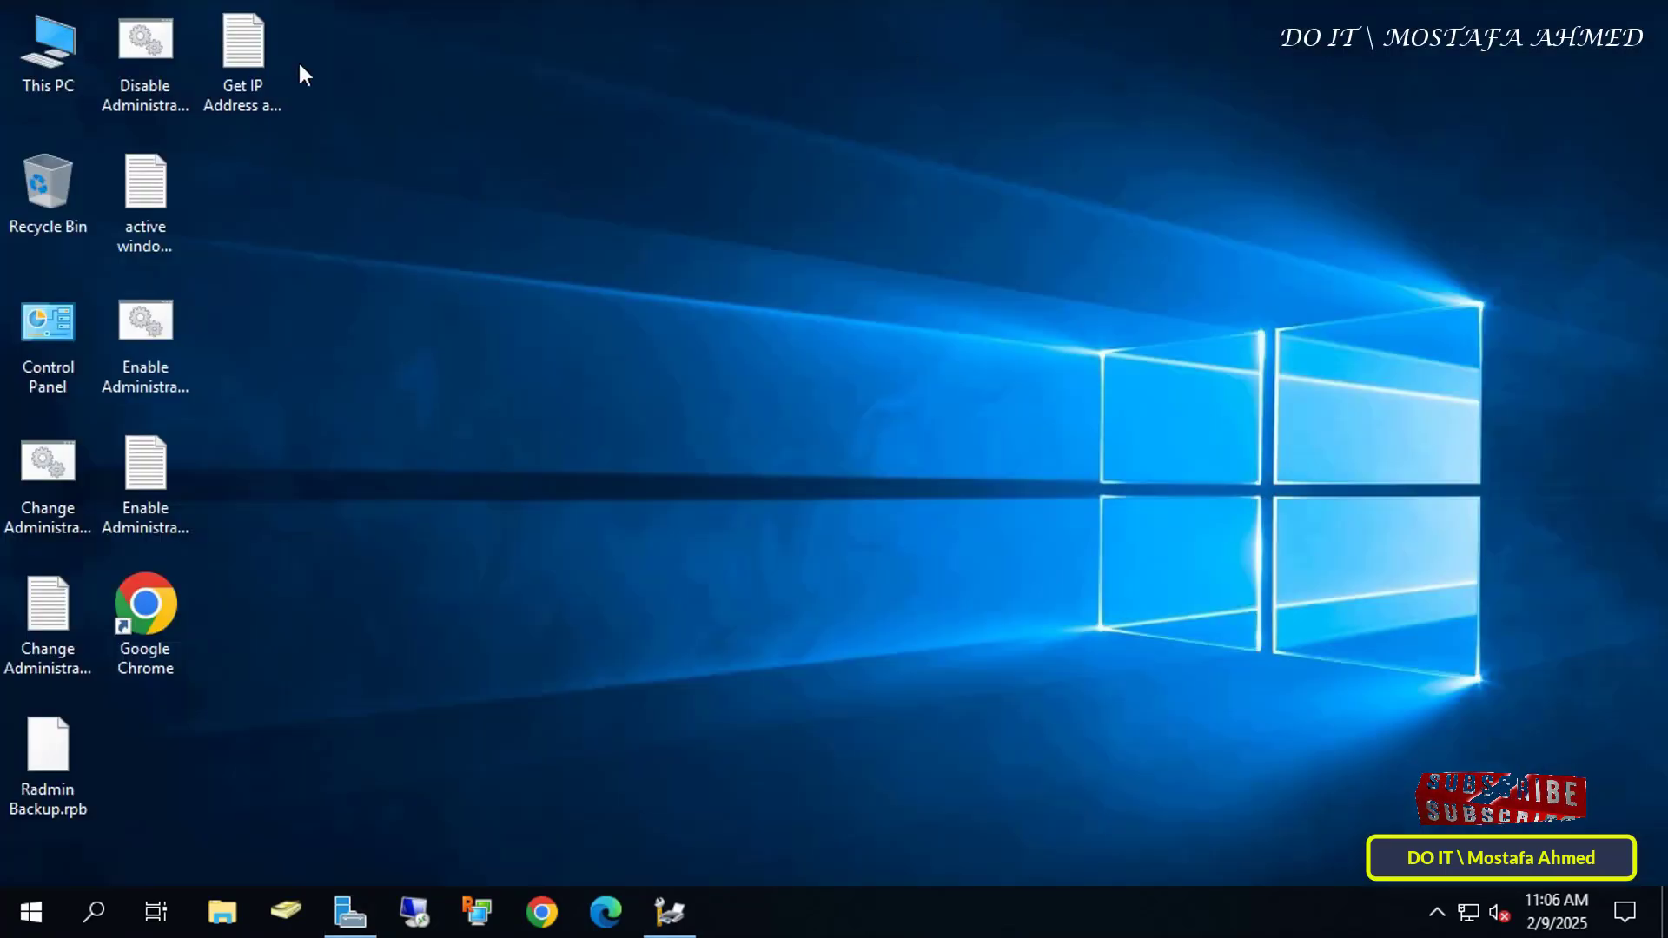
# Step: Open the Printer Backup folder on New Volume (D:) in File Explorer to check the exported file
pyautogui.doubleClick(50, 71)
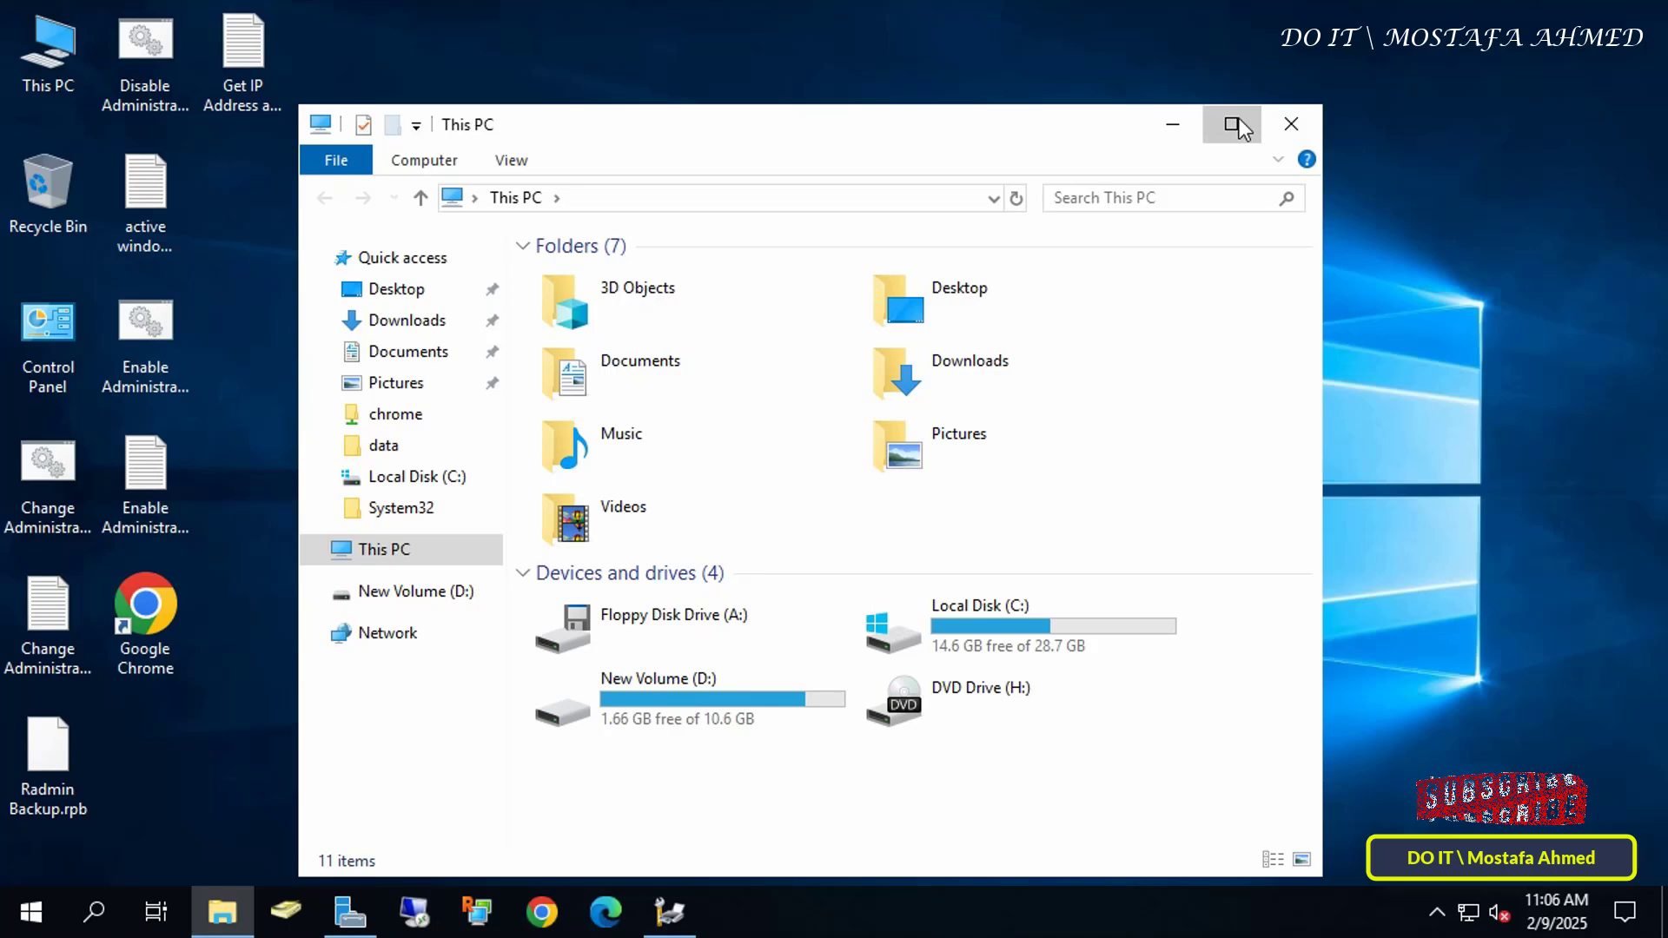
pyautogui.click(1231, 124)
pyautogui.doubleClick(998, 369)
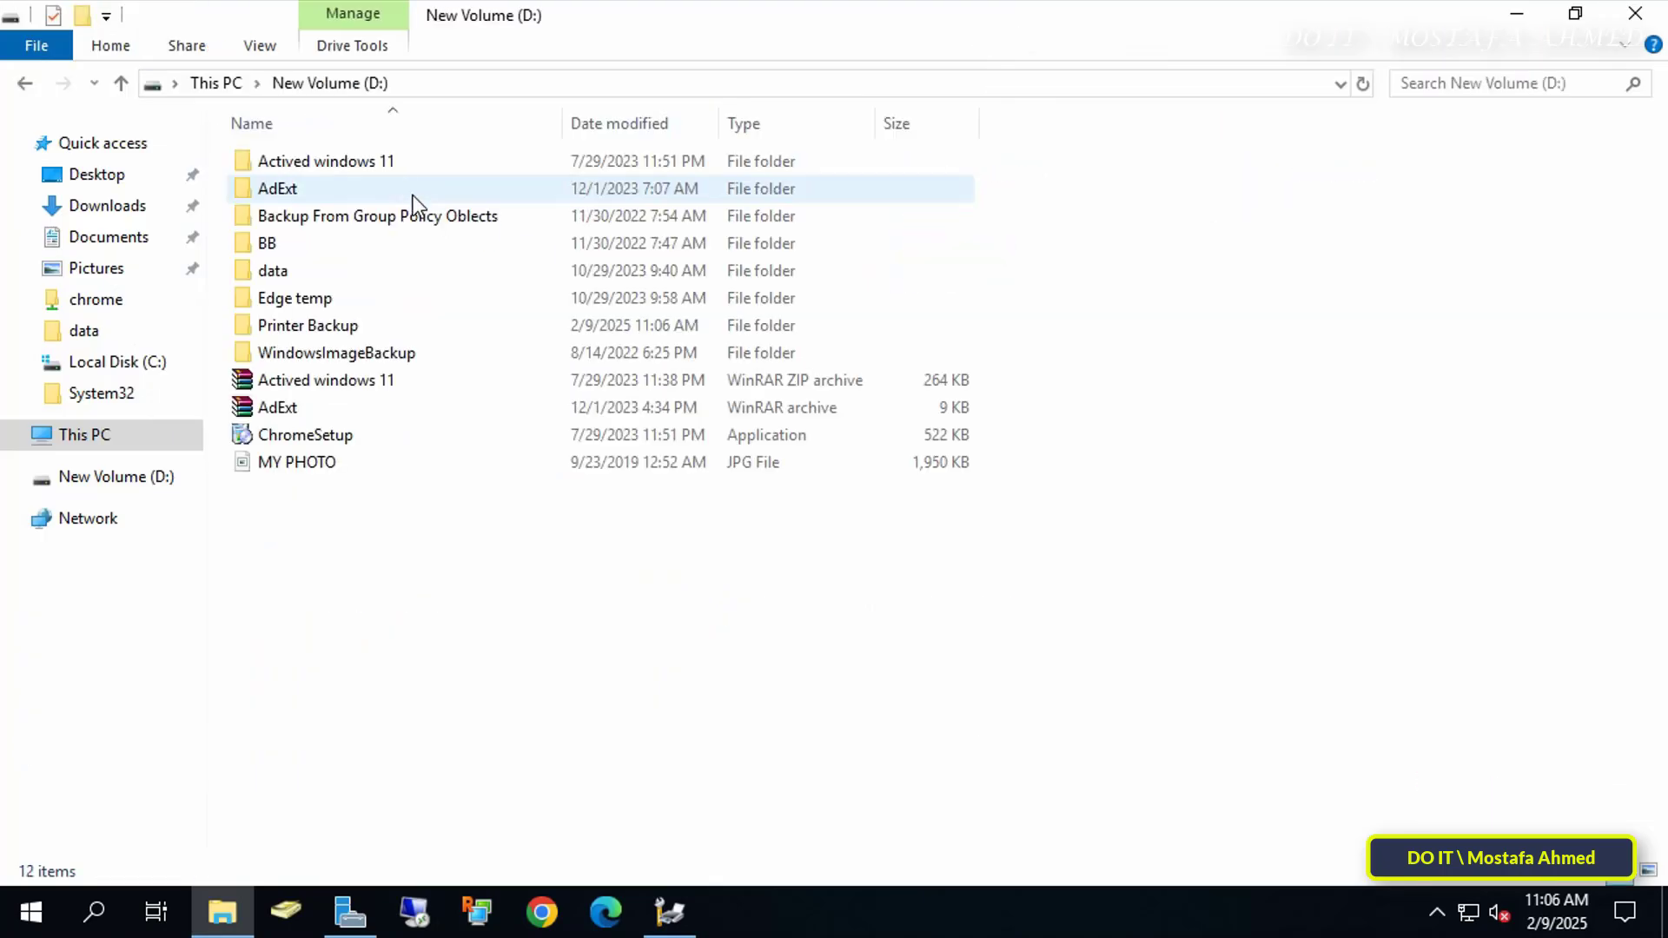
pyautogui.doubleClick(311, 316)
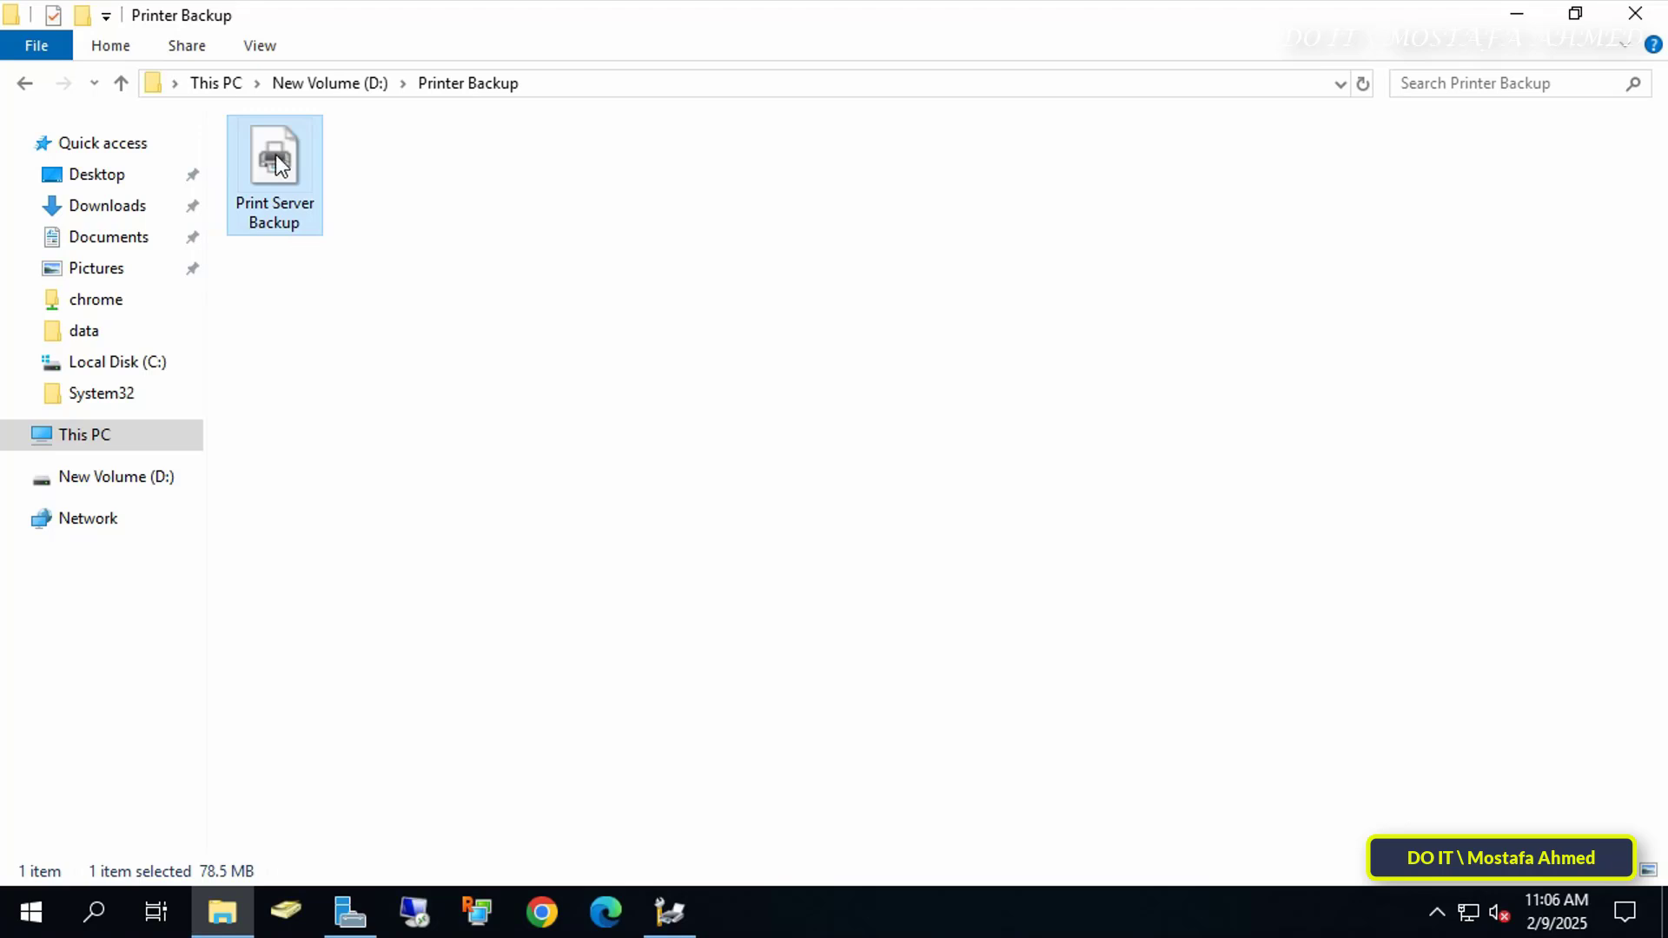
pyautogui.rightClick(268, 163)
pyautogui.click(393, 612)
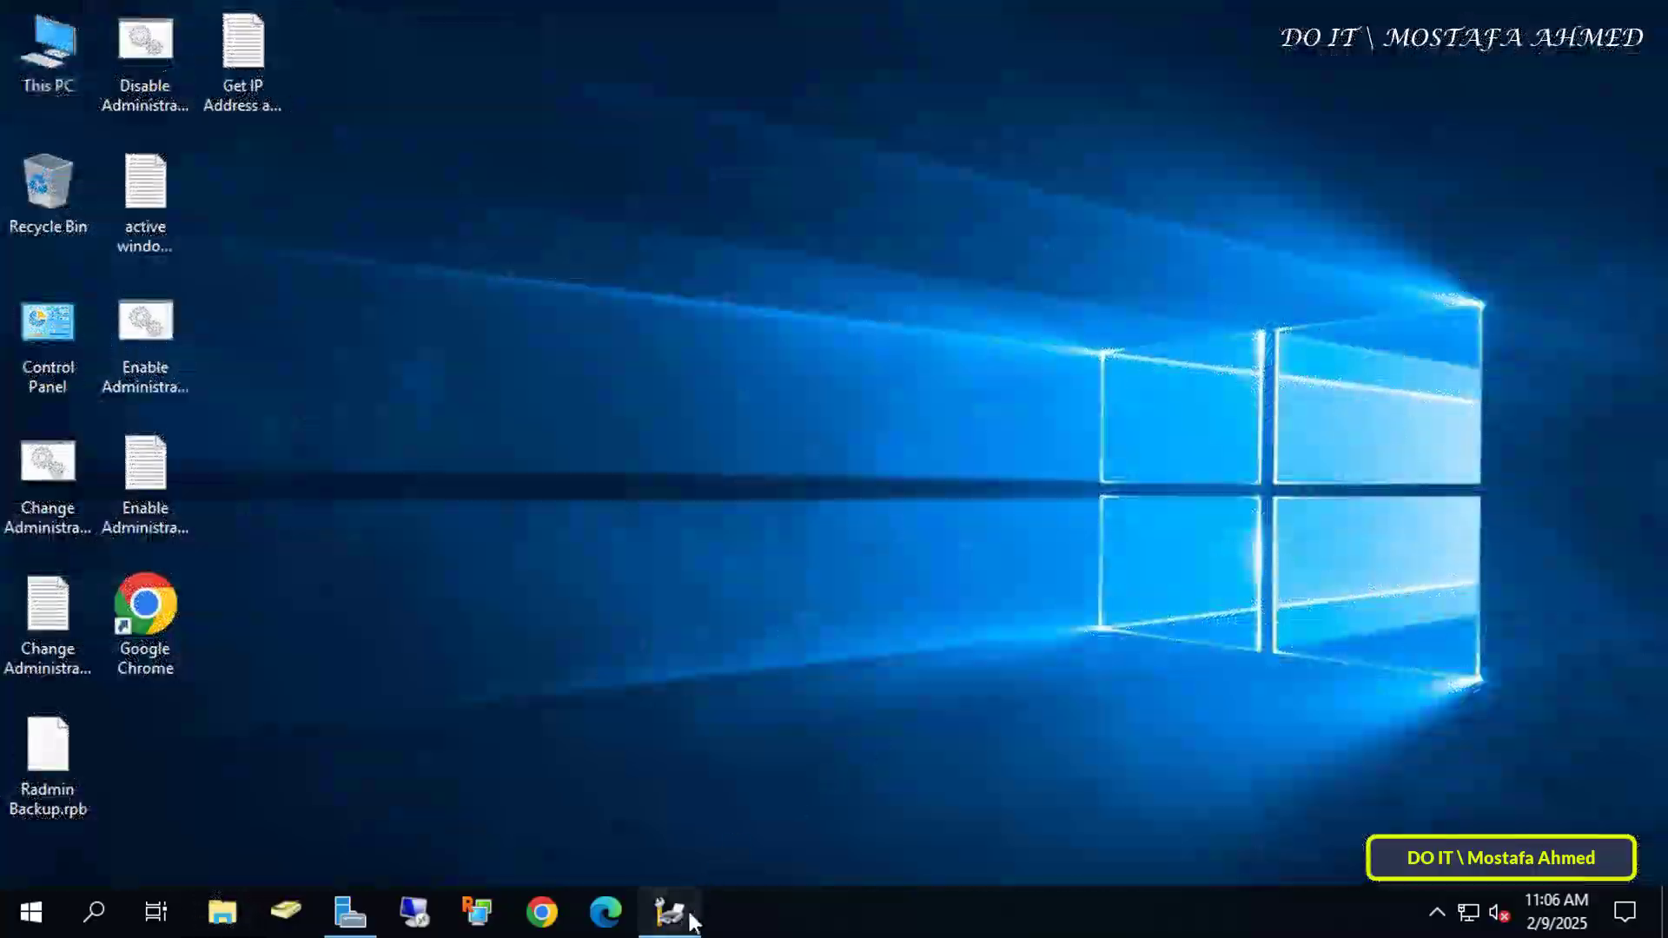
# Step: Switch to Print Management and delete the ALL Office printer from the local server
pyautogui.click(671, 909)
pyautogui.click(139, 276)
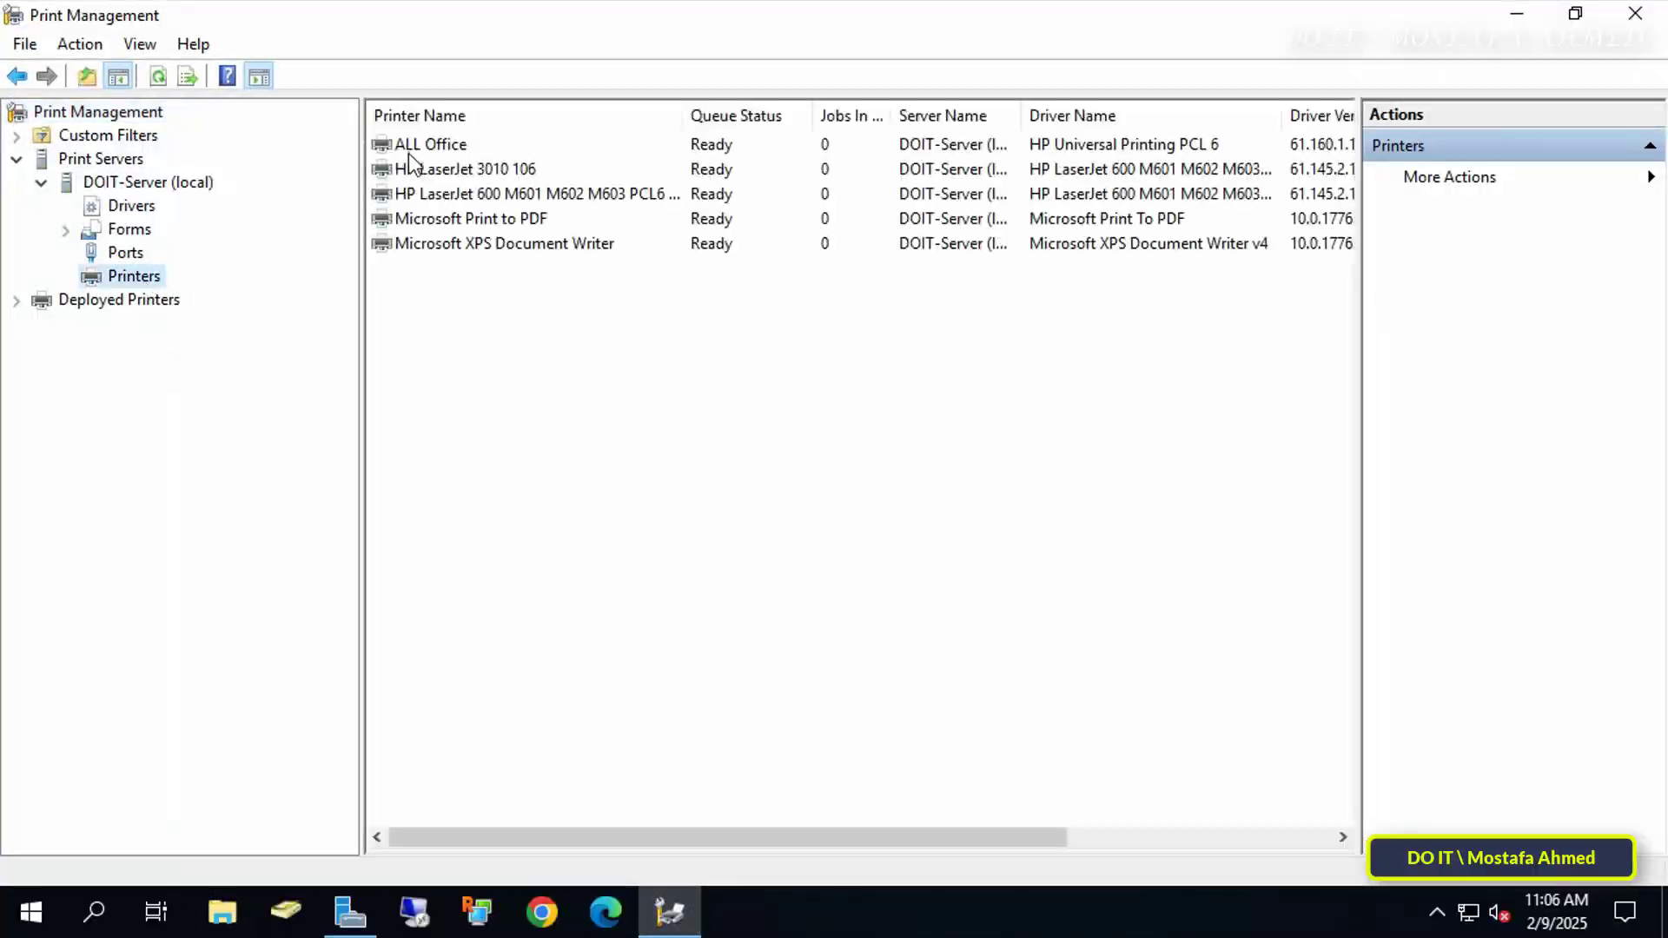
pyautogui.click(445, 150)
pyautogui.rightClick(445, 149)
pyautogui.click(565, 496)
pyautogui.click(869, 509)
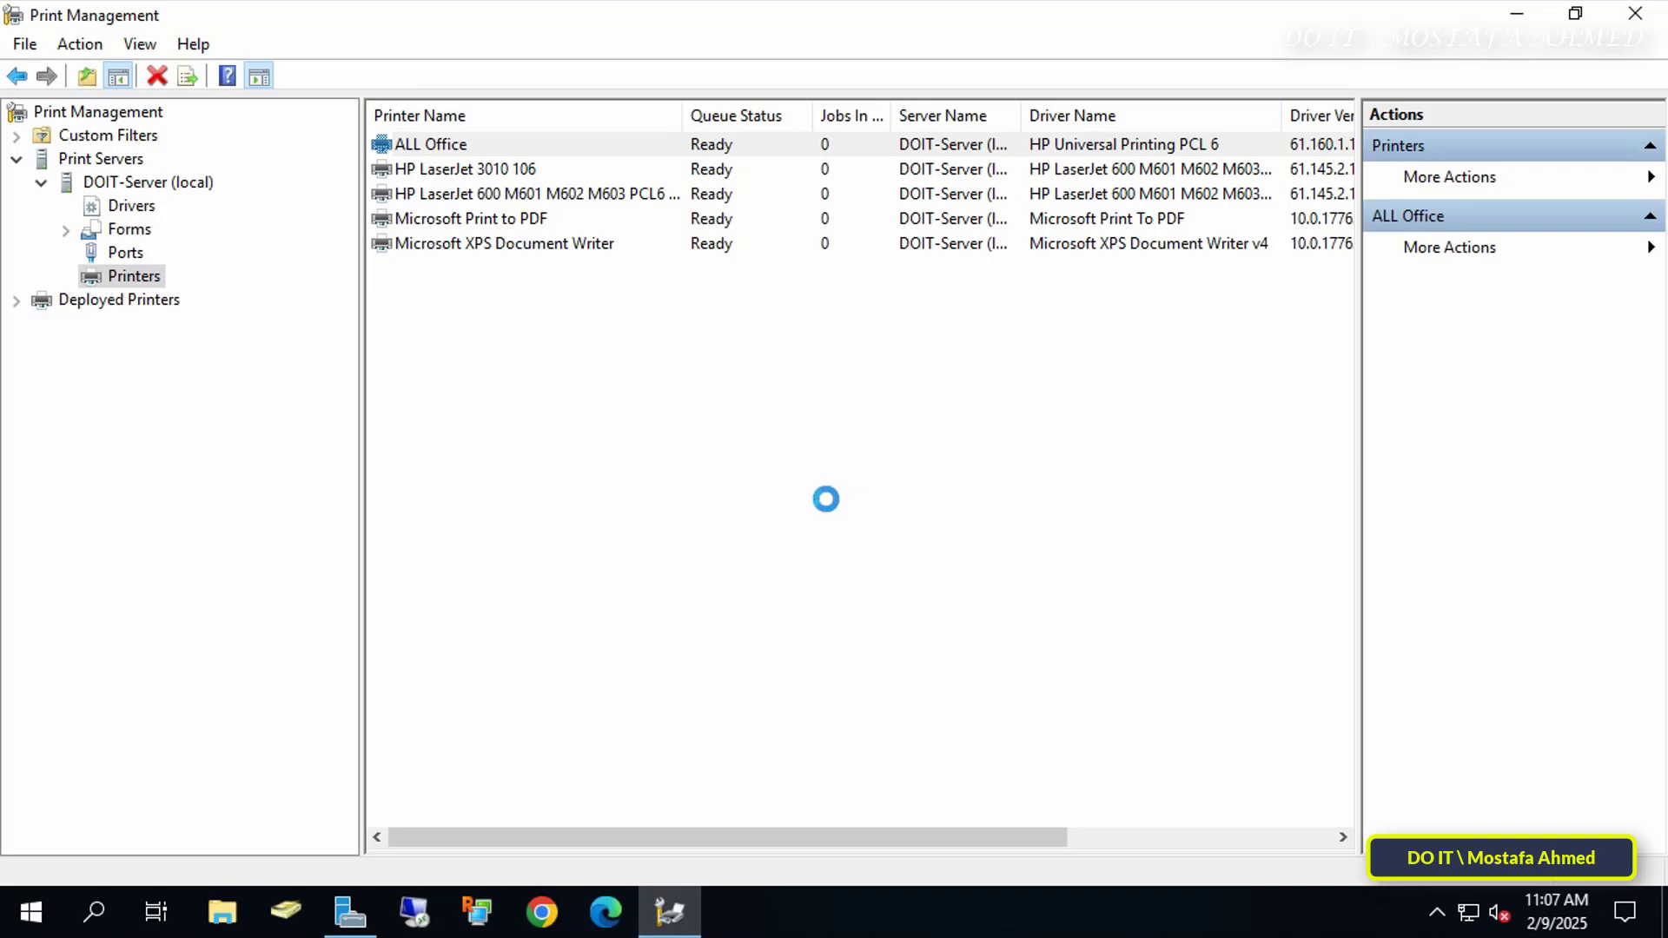
# Step: Delete the printers HP LaserJet 3010 106 and HP LaserJet 600 M601 M602 M603 PCL6 108
pyautogui.click(512, 150)
pyautogui.rightClick(512, 149)
pyautogui.click(588, 467)
pyautogui.click(860, 506)
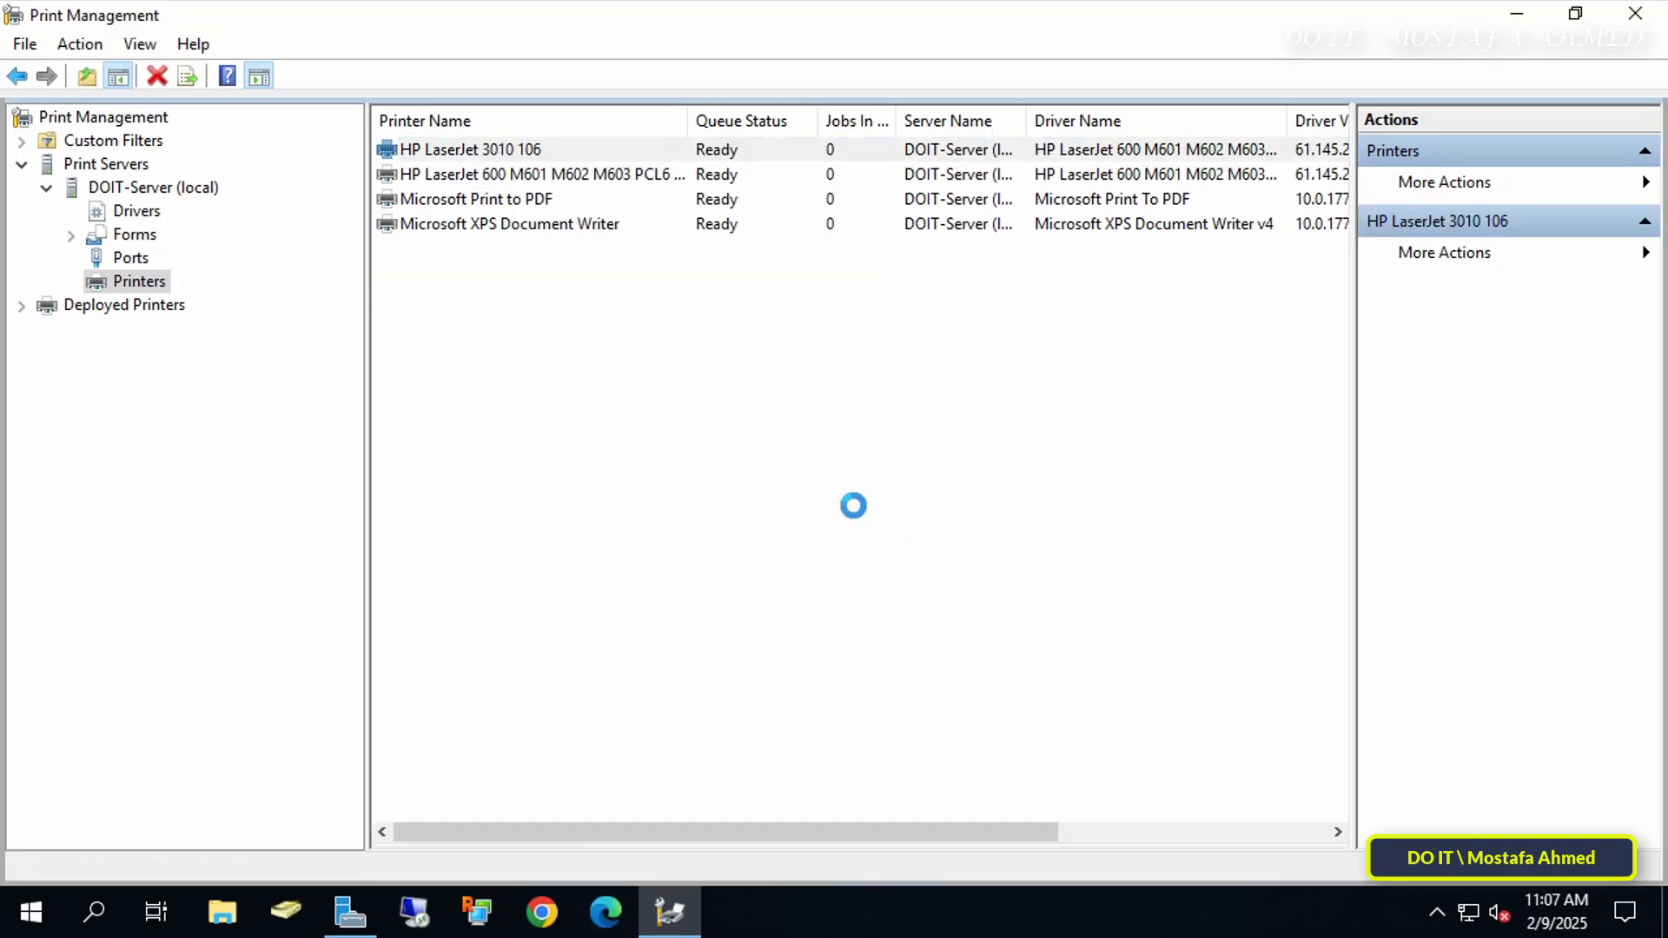
pyautogui.rightClick(526, 176)
pyautogui.click(491, 202)
pyautogui.rightClick(506, 151)
pyautogui.click(573, 473)
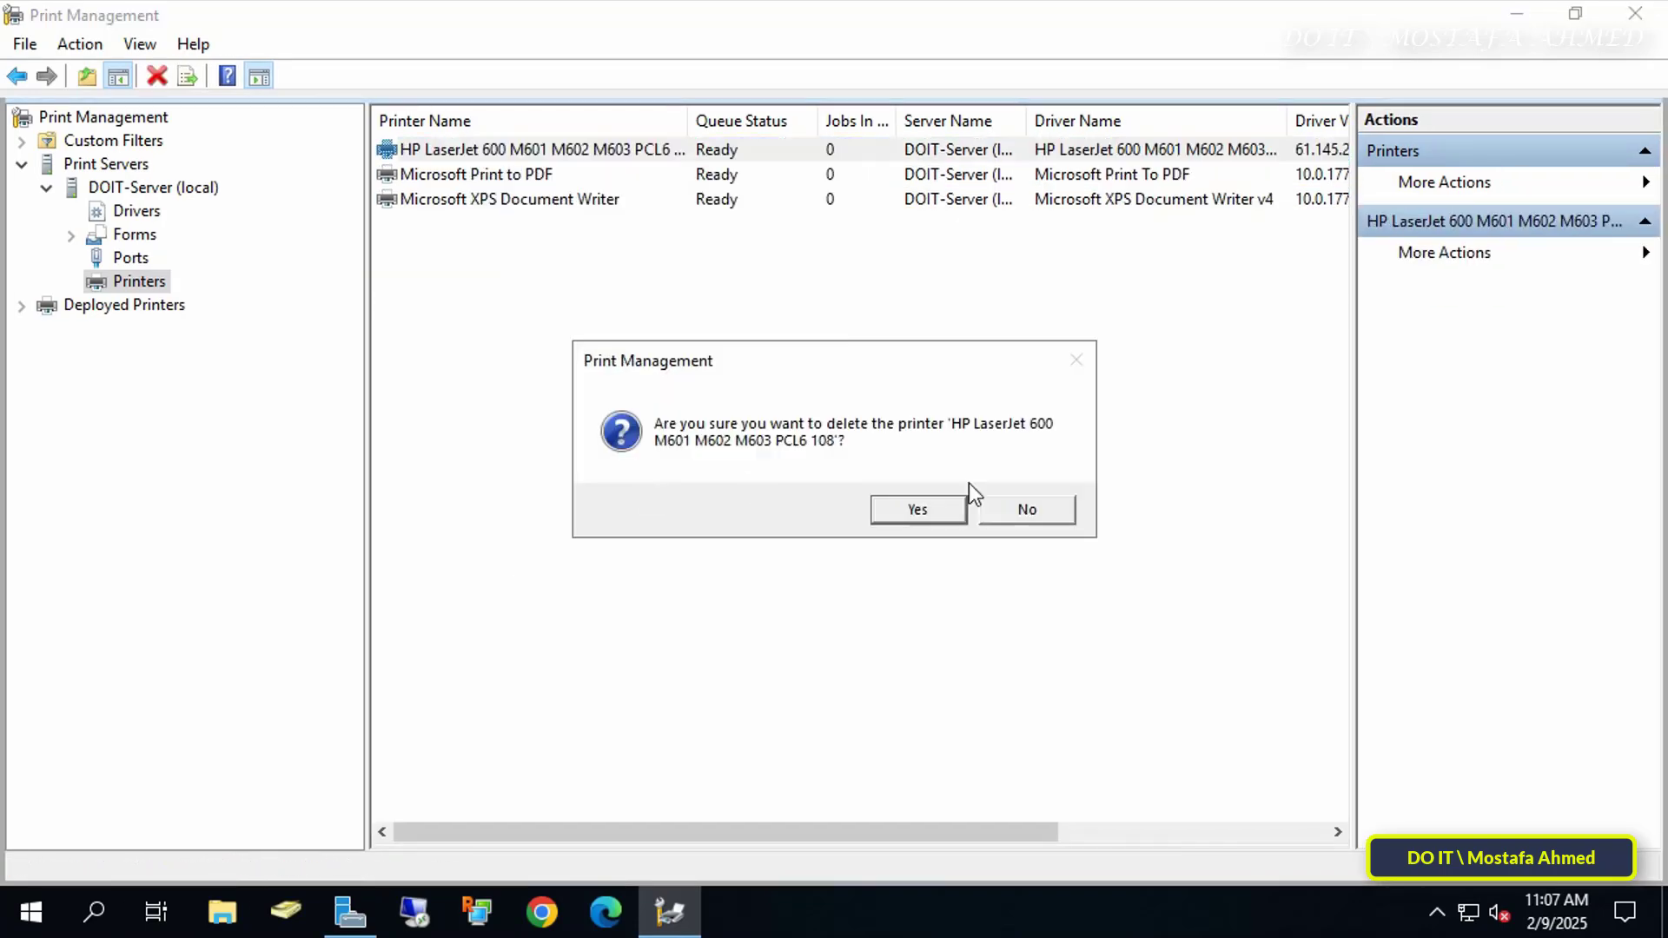
pyautogui.click(879, 507)
# Step: Delete the ports 192.168.1.100 and 192.168.1.102_1 from the local print server
pyautogui.click(131, 258)
pyautogui.rightClick(460, 149)
pyautogui.click(525, 197)
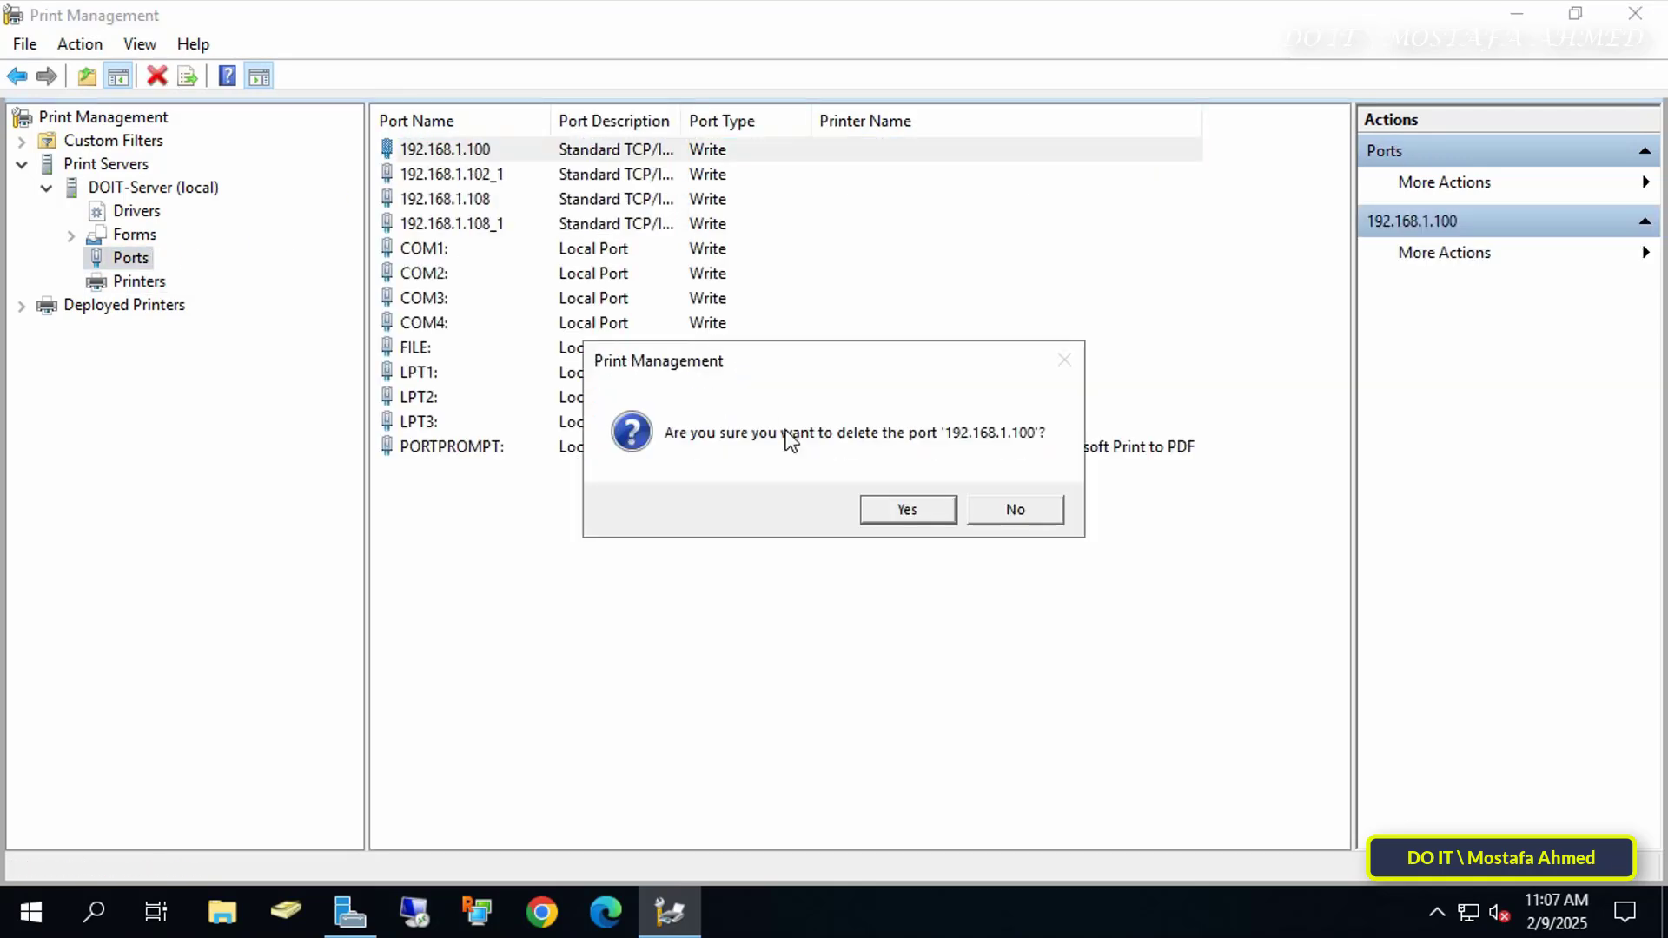
pyautogui.click(905, 510)
pyautogui.rightClick(510, 150)
pyautogui.click(565, 200)
pyautogui.click(903, 513)
# Step: Delete the ports 192.168.1.108 and 192.168.1.108_1 from the local print server
pyautogui.rightClick(489, 151)
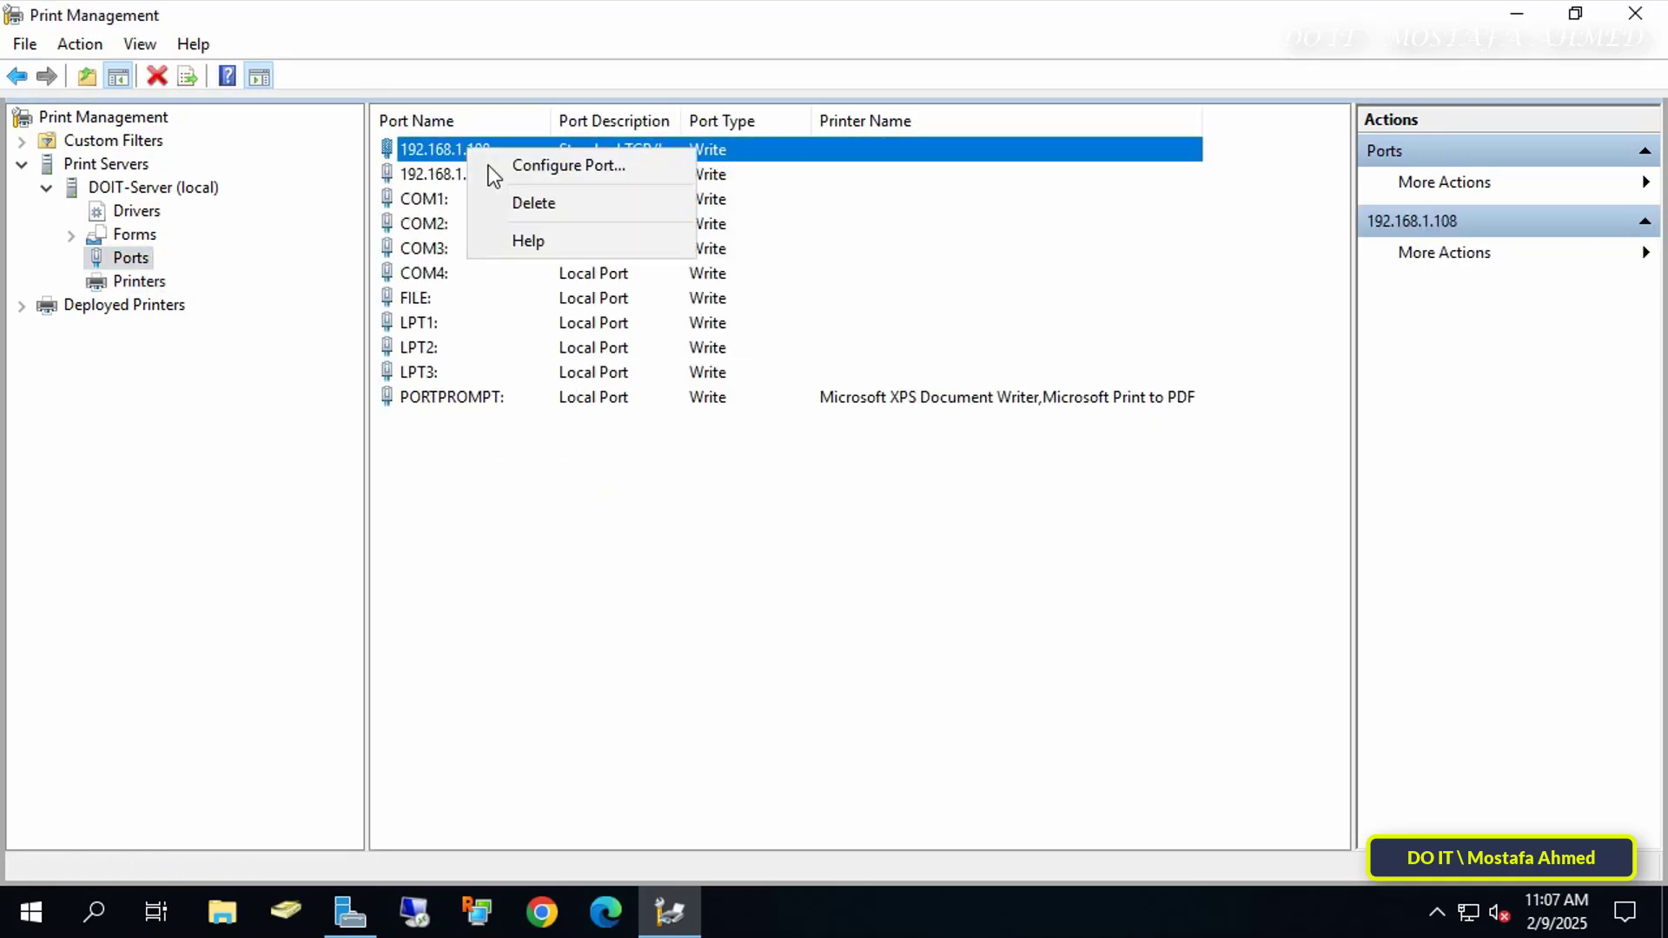
pyautogui.click(532, 201)
pyautogui.click(491, 155)
pyautogui.press('Delete')
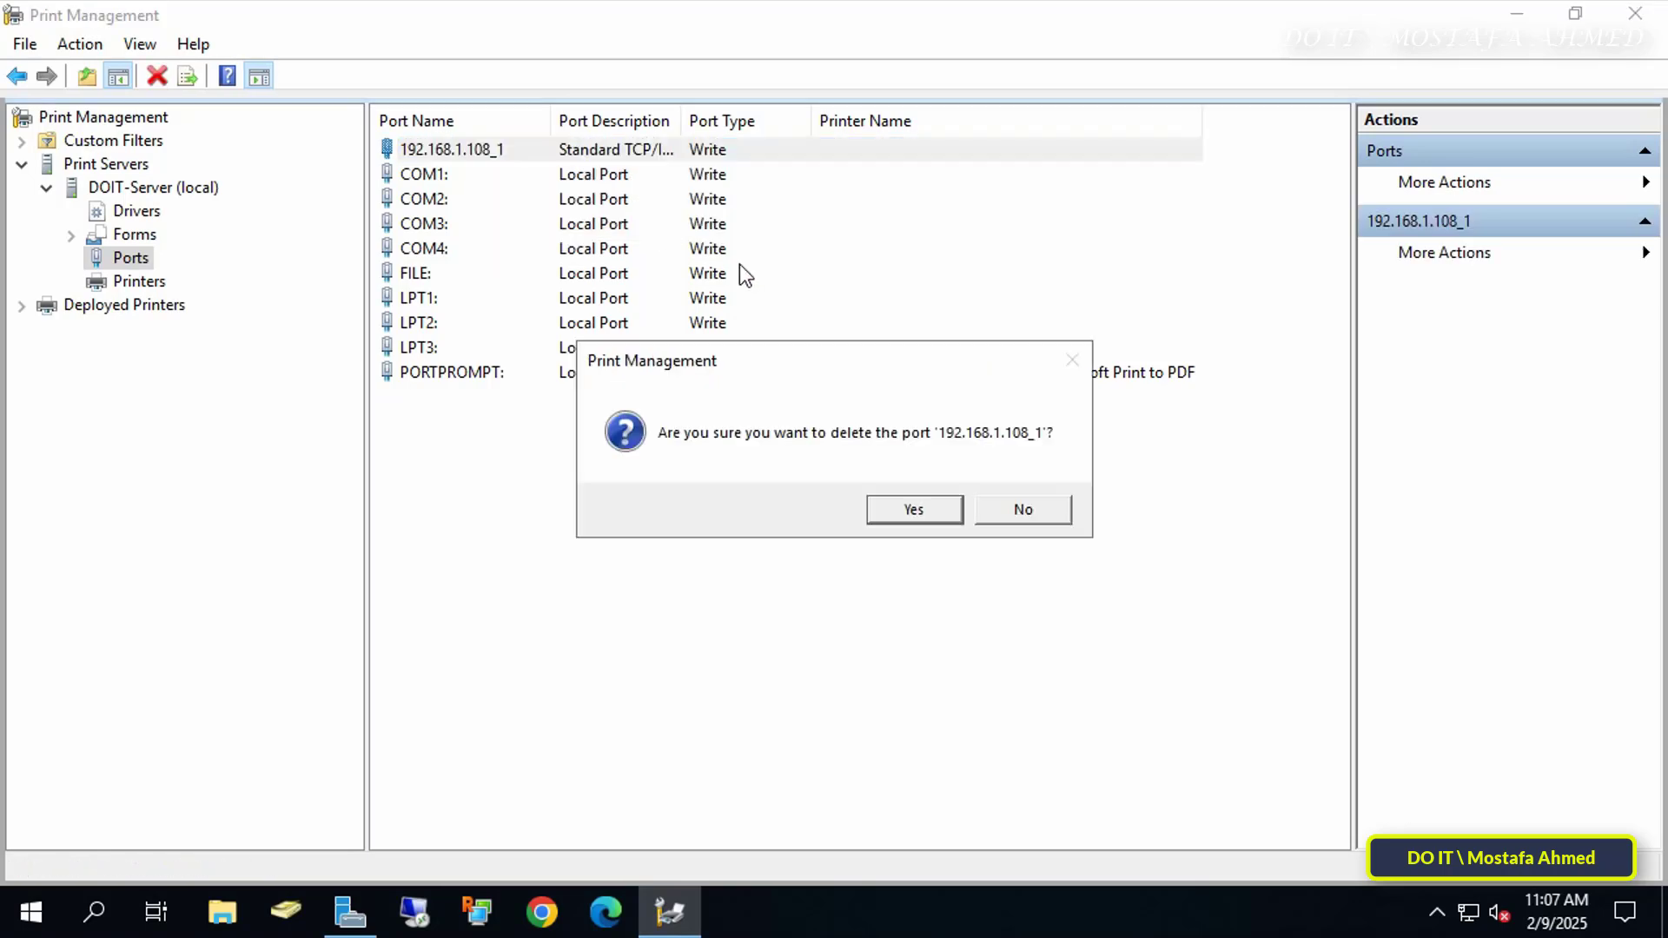
pyautogui.press('Return')
# Step: Delete the HP LaserJet 600 M601 M602 M603 PCL6 and HP Universal Printing PCL 6 drivers, and return to the printer list
pyautogui.click(145, 212)
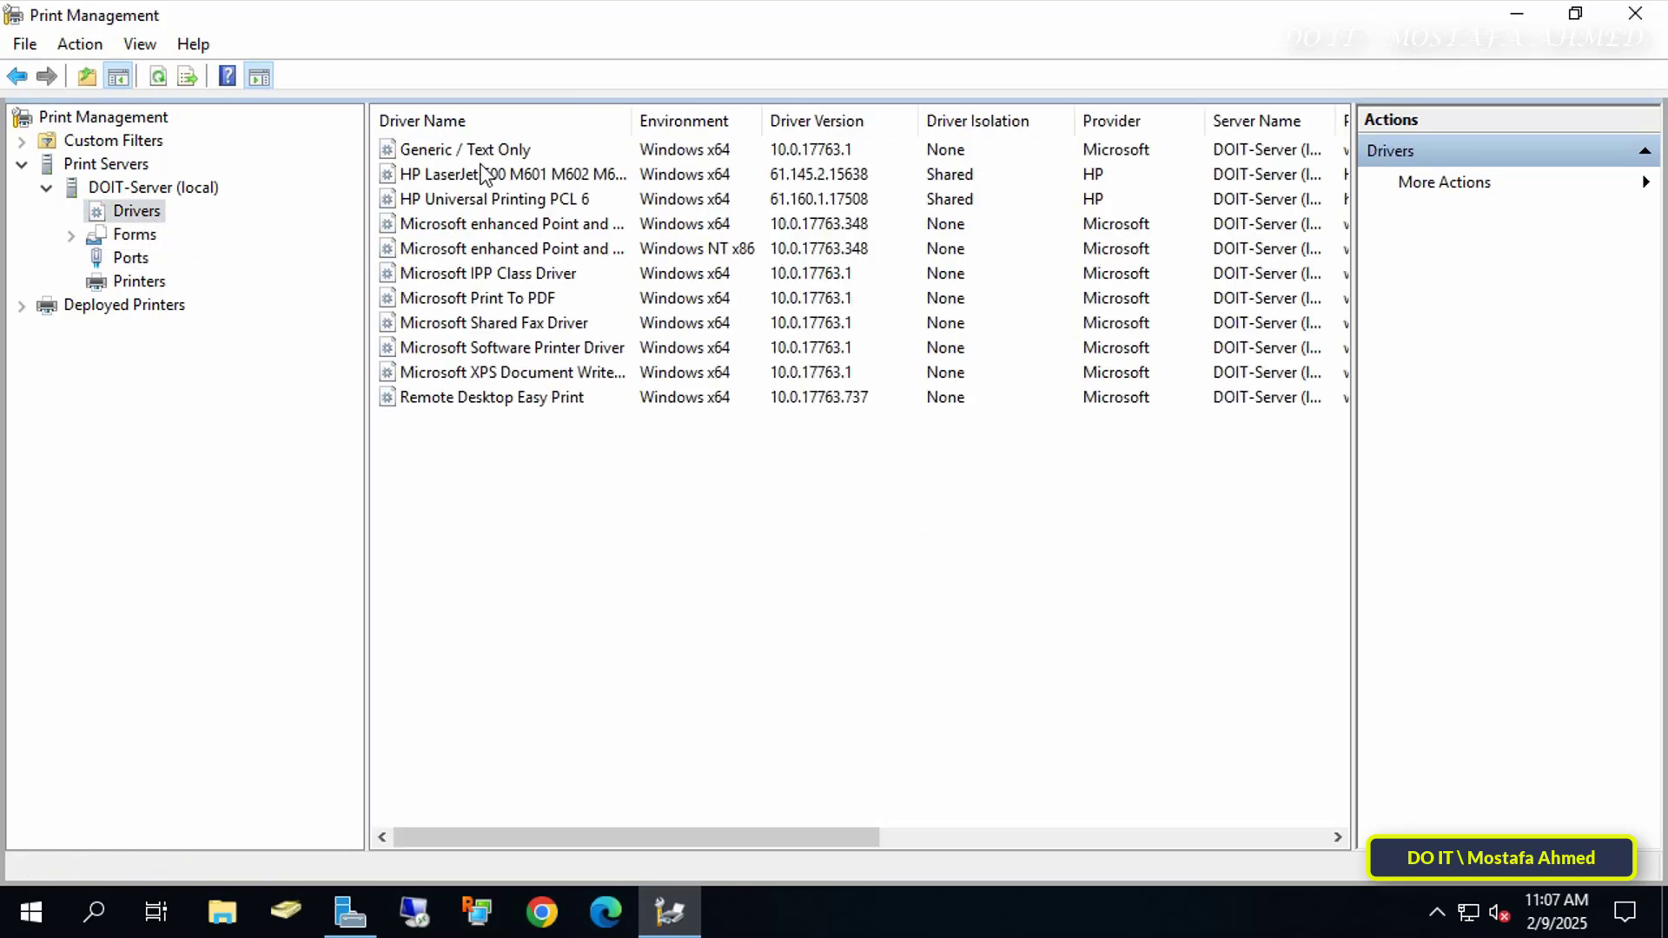
pyautogui.rightClick(486, 174)
pyautogui.click(592, 274)
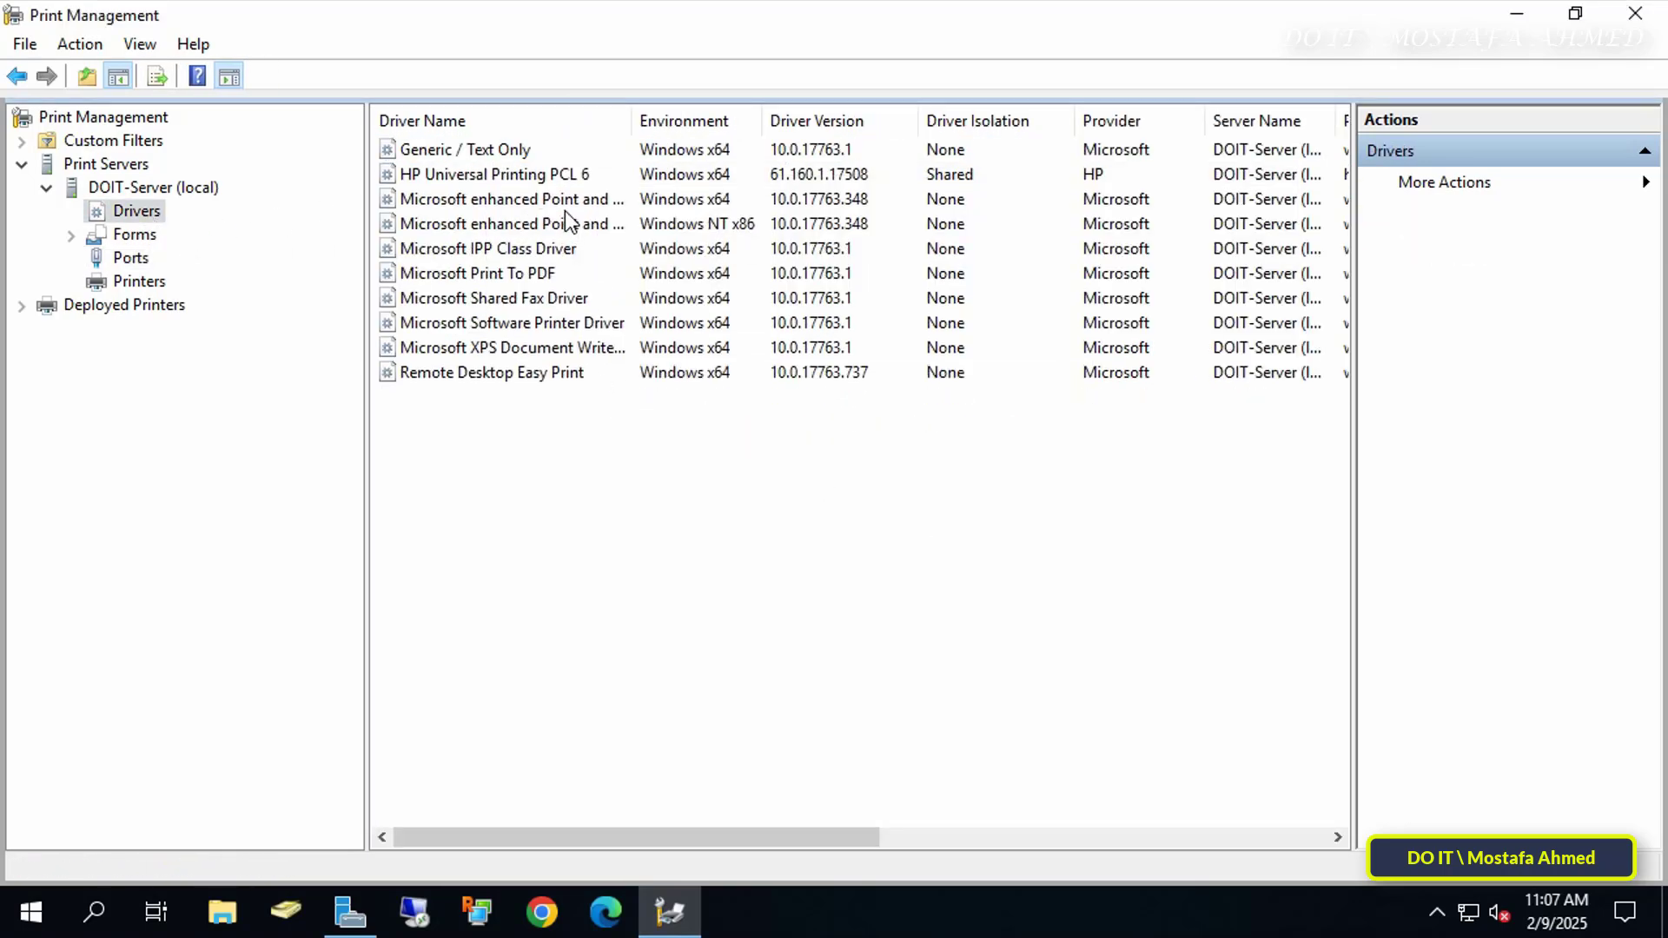
pyautogui.rightClick(532, 178)
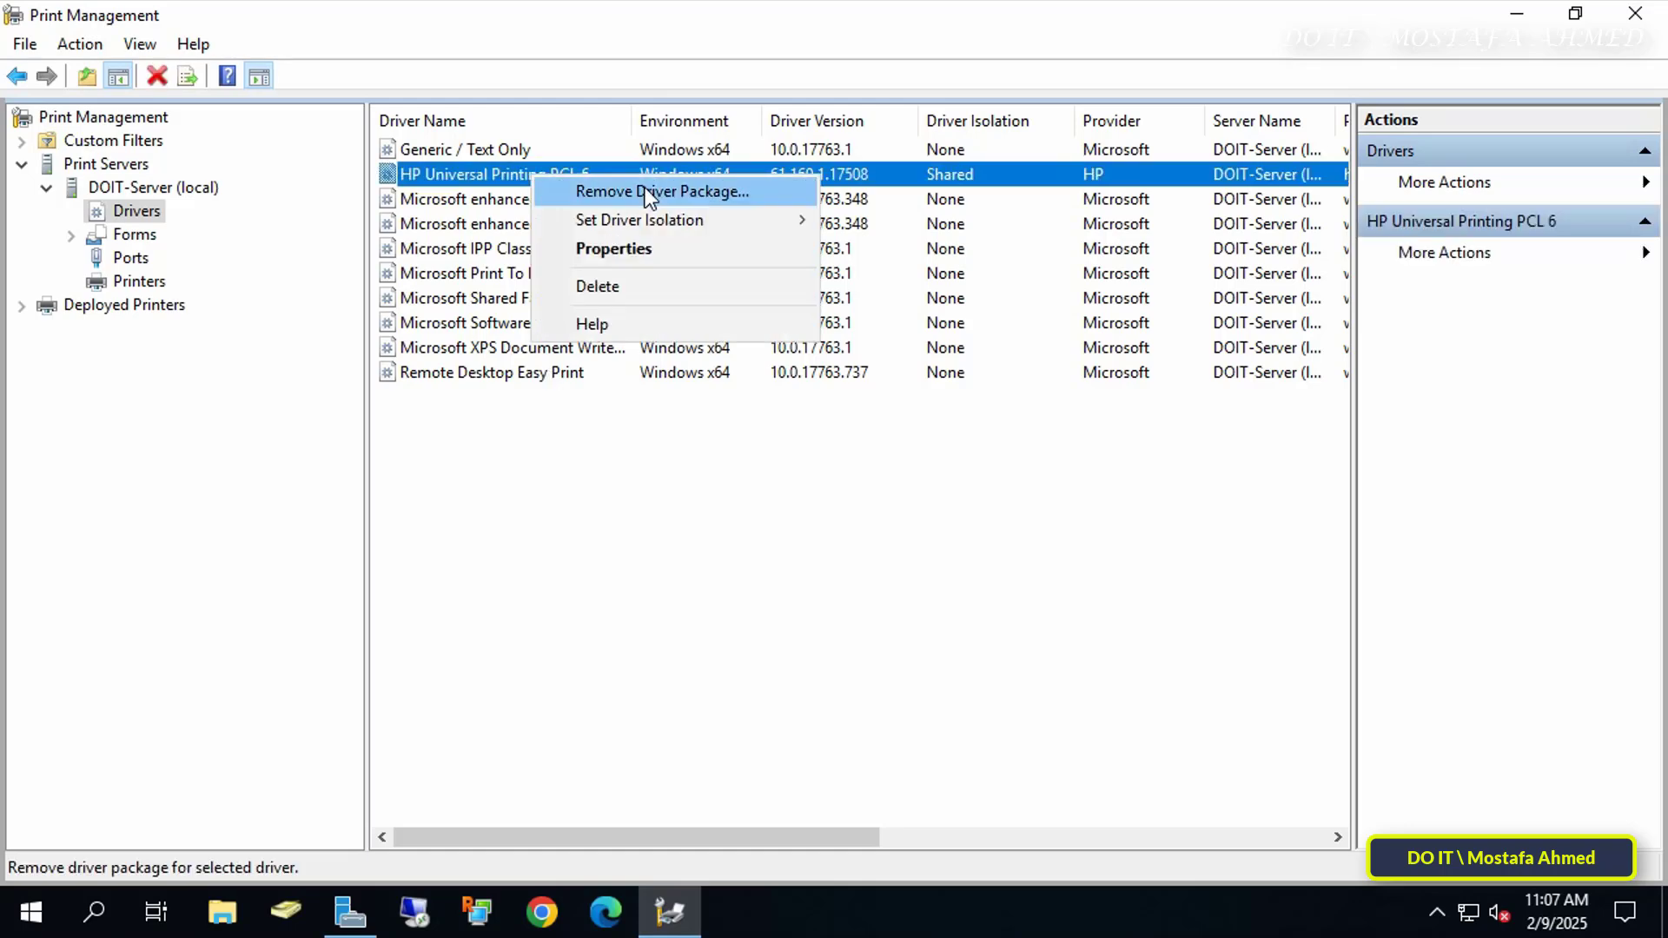
pyautogui.click(640, 286)
pyautogui.click(130, 278)
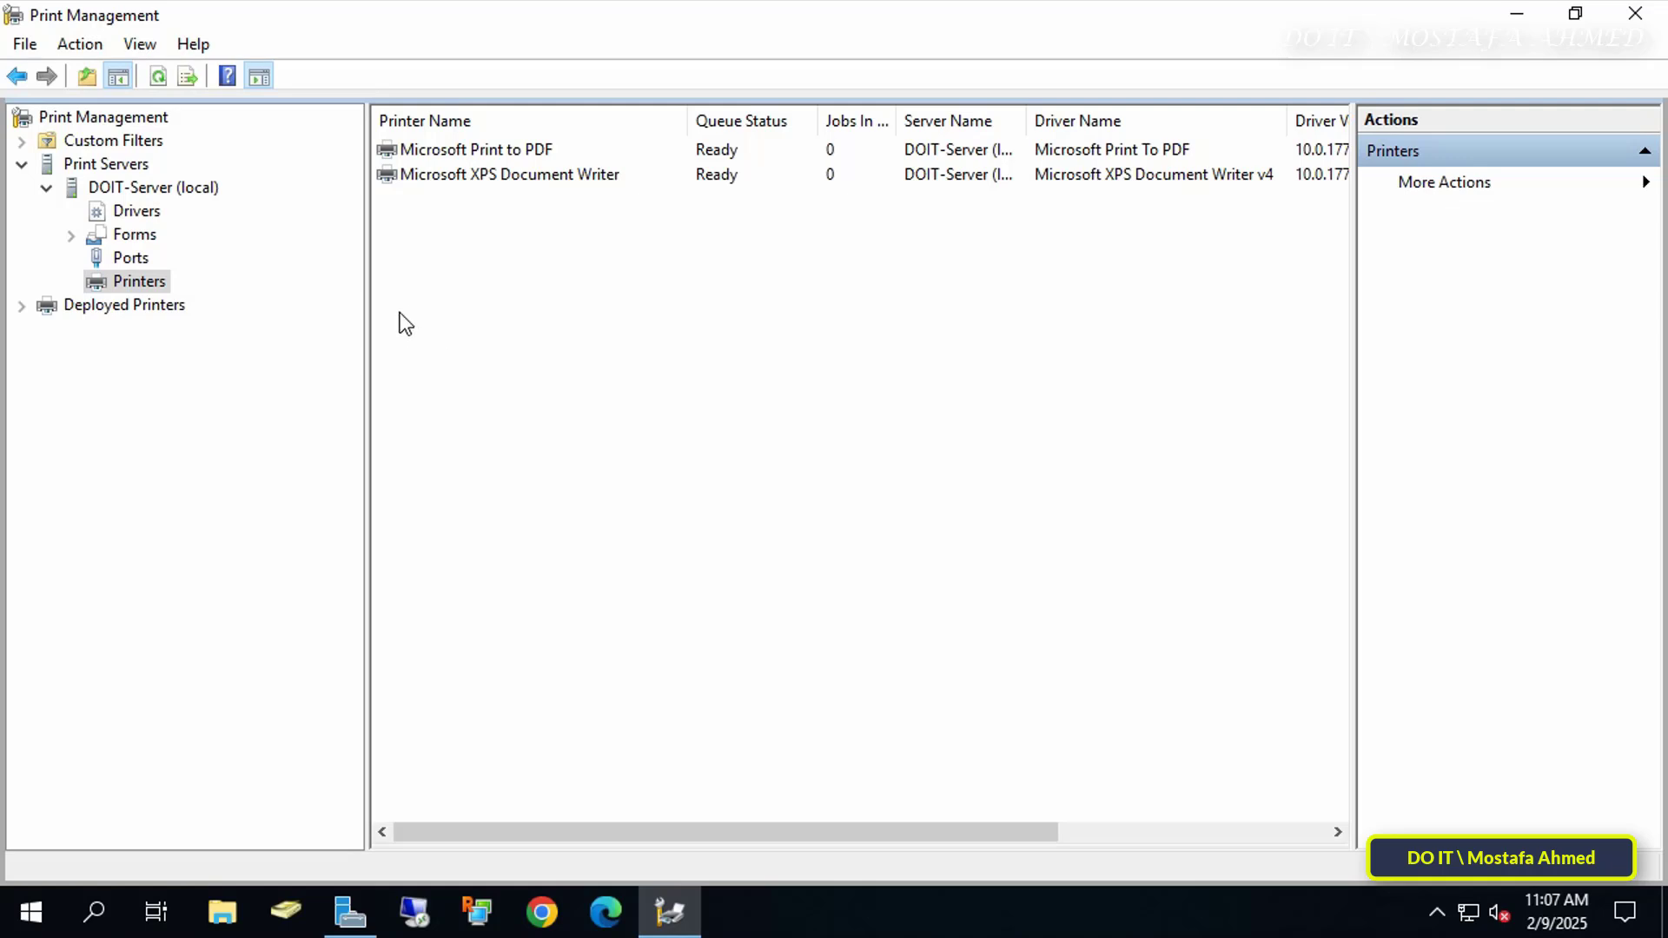
# Step: Start Printer Migration for Print Management and choose to import printer queues and printer drivers from a file
pyautogui.click(113, 118)
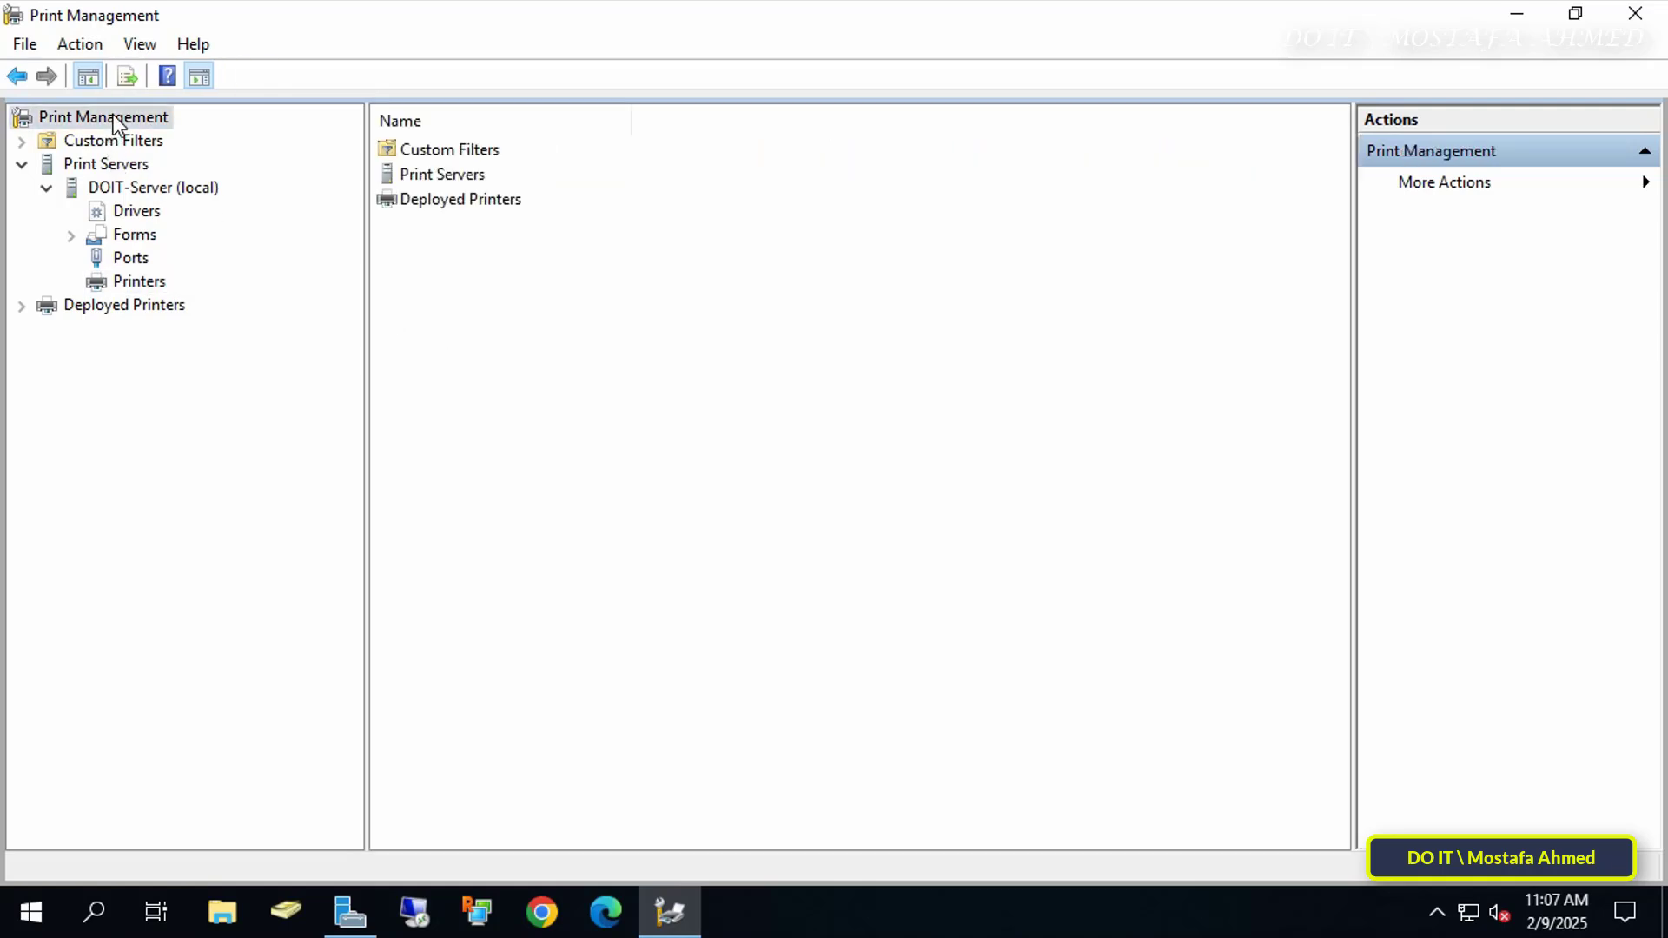
pyautogui.rightClick(117, 123)
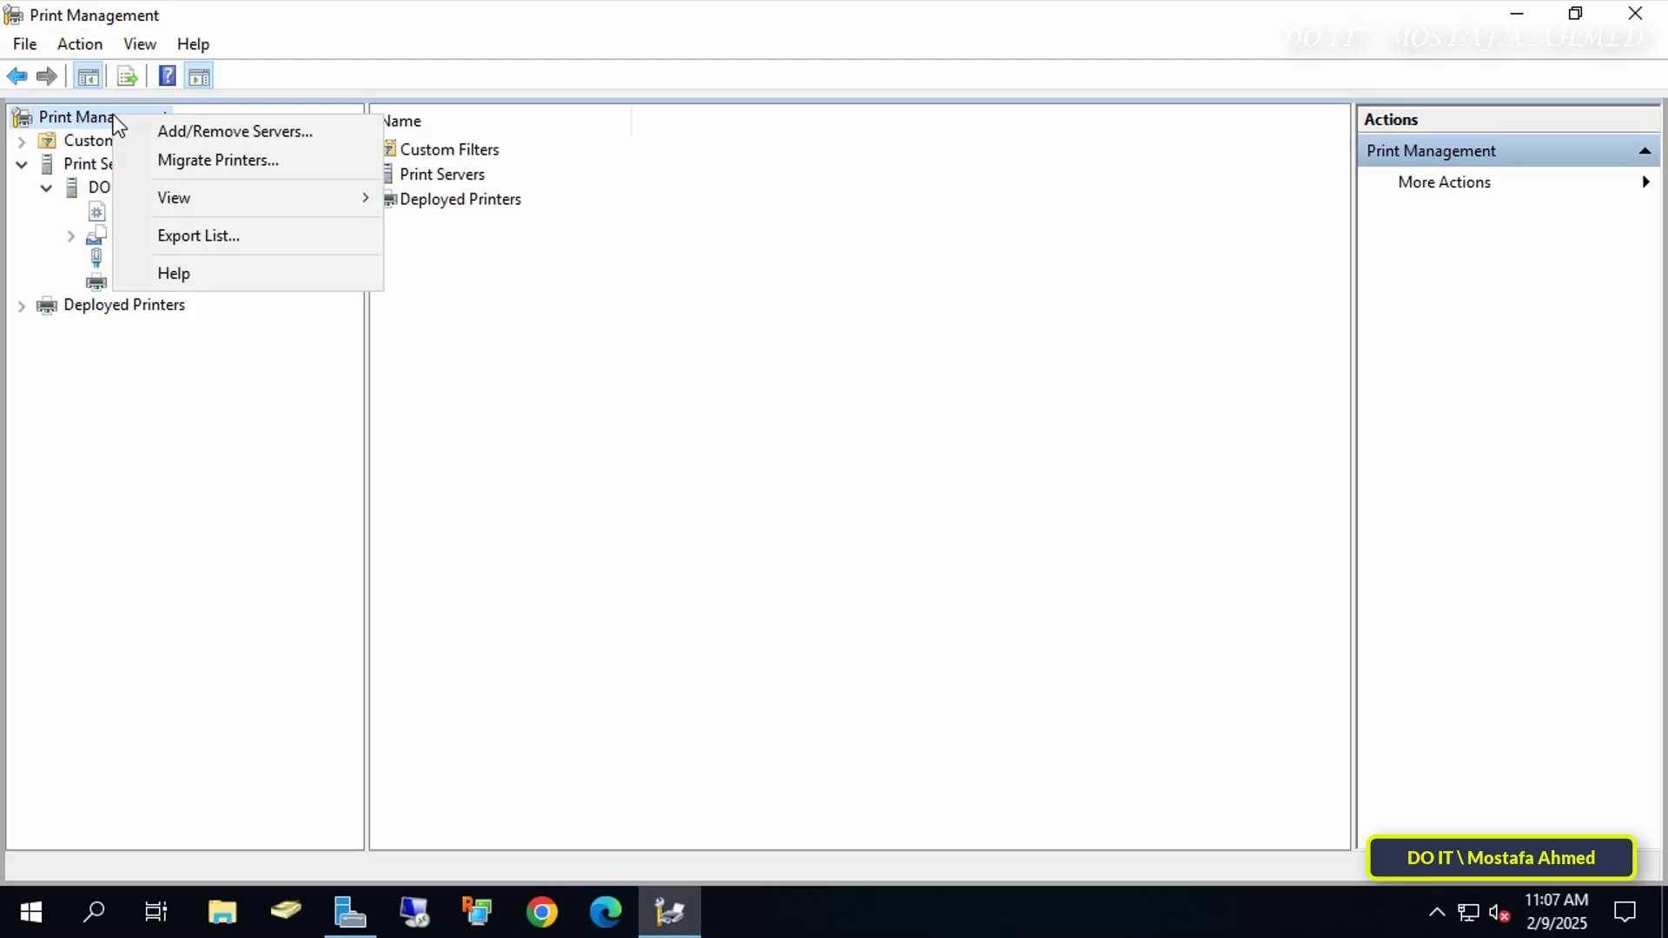
pyautogui.click(254, 164)
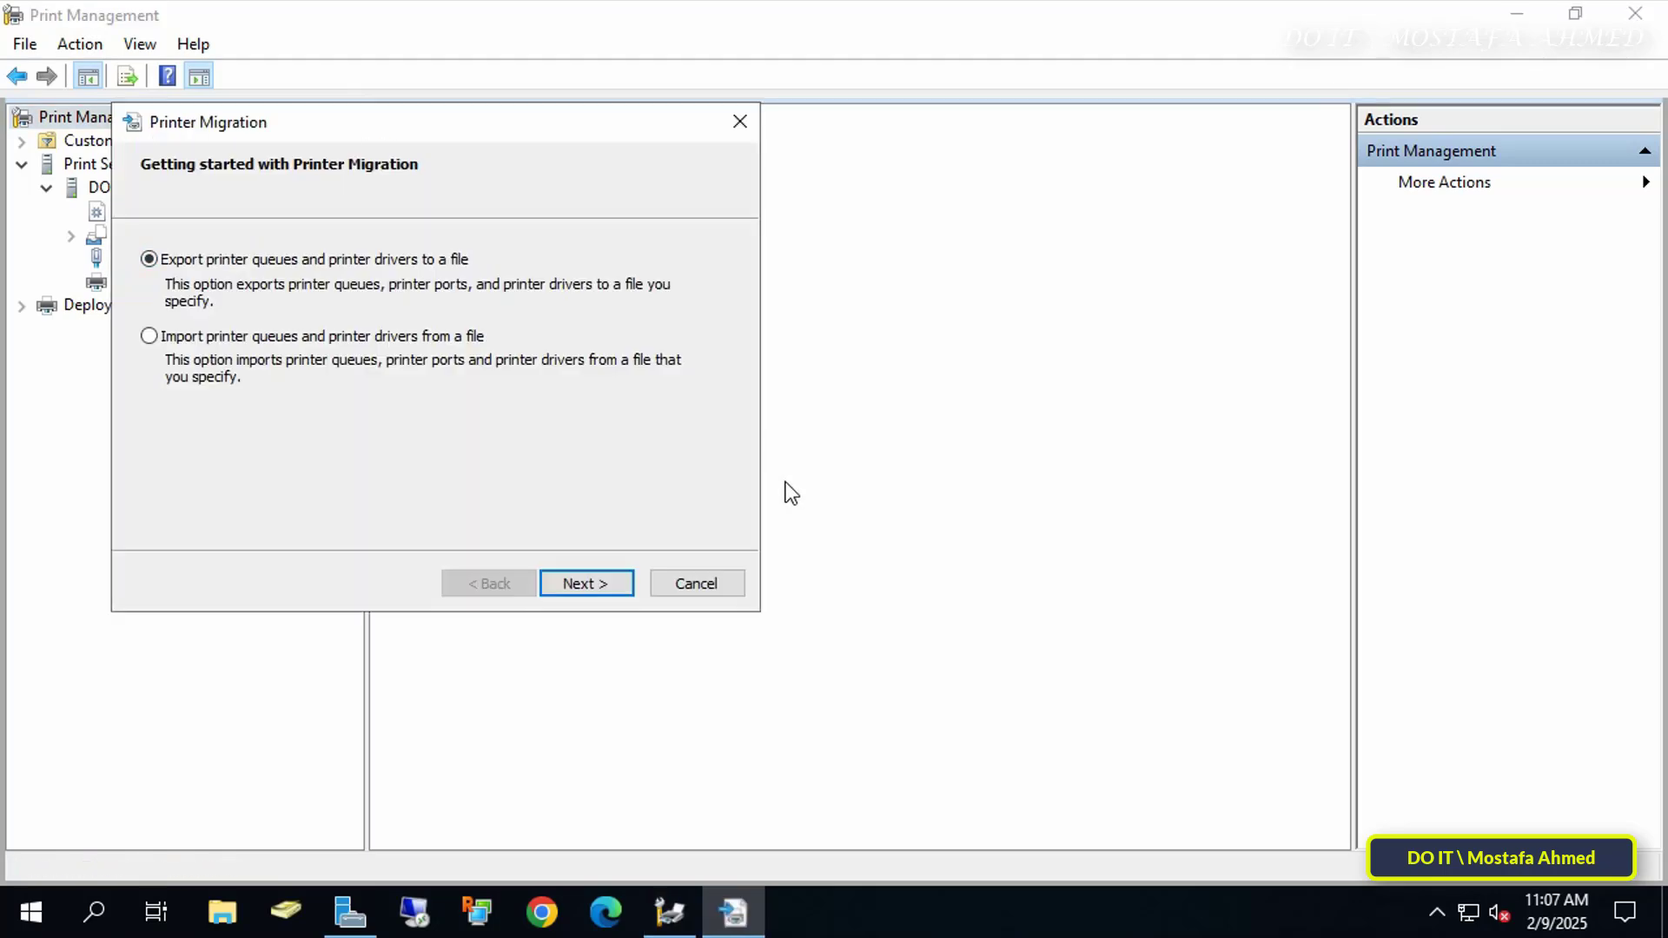
pyautogui.moveTo(578, 127); pyautogui.dragTo(1101, 106)
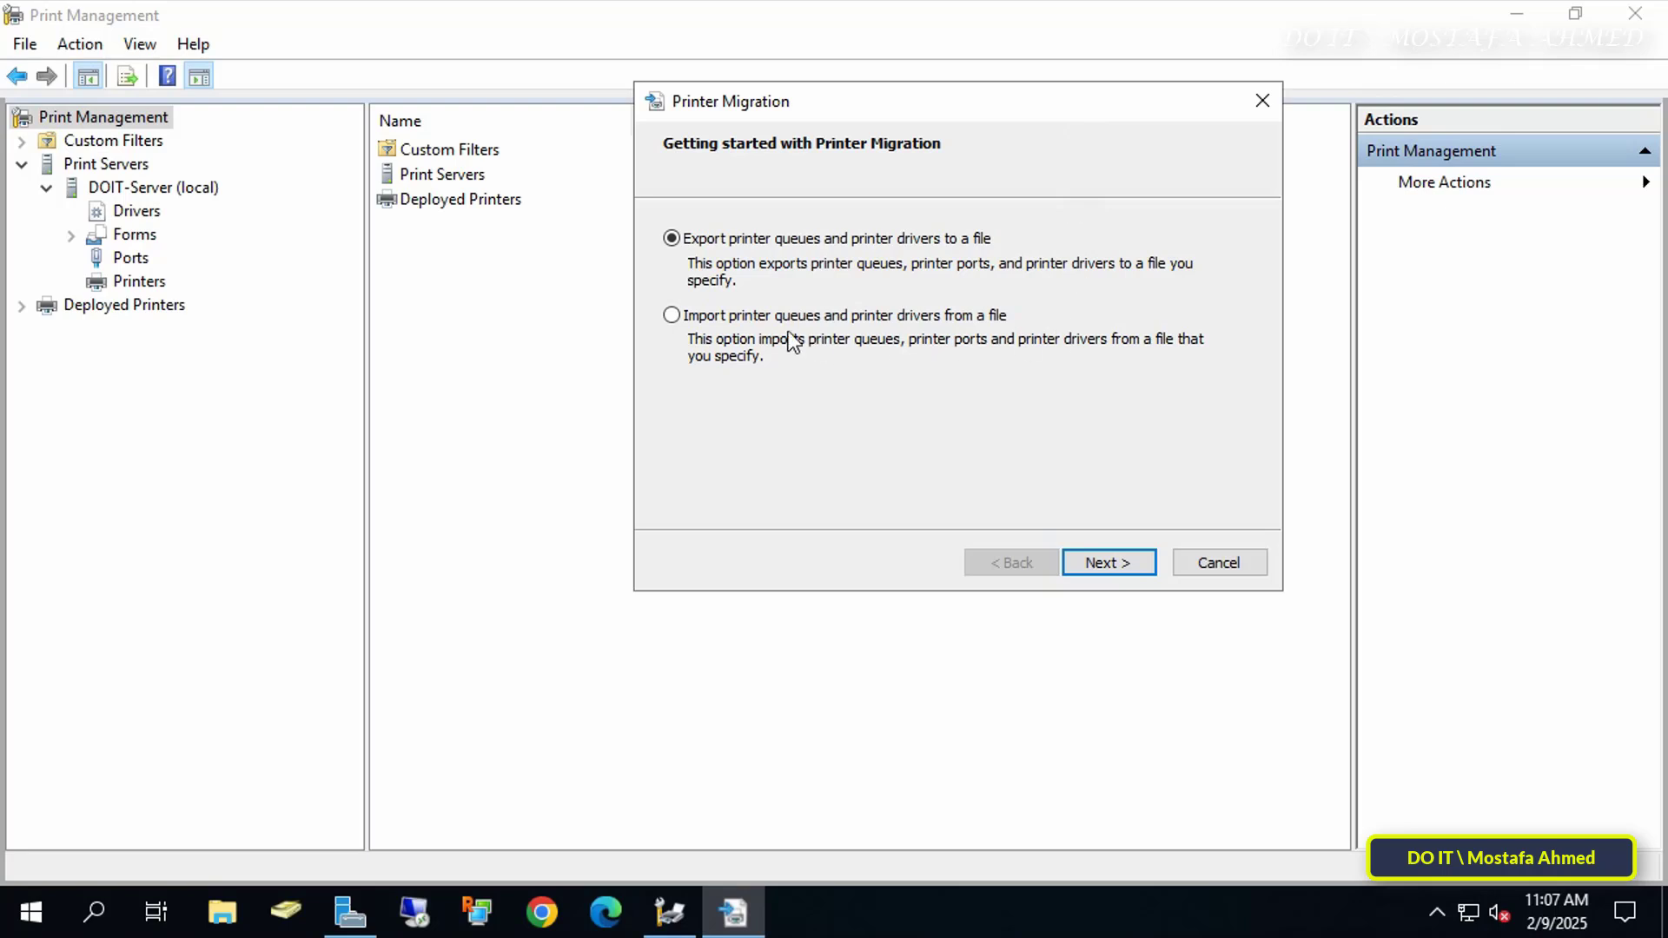
pyautogui.click(753, 322)
pyautogui.click(1104, 560)
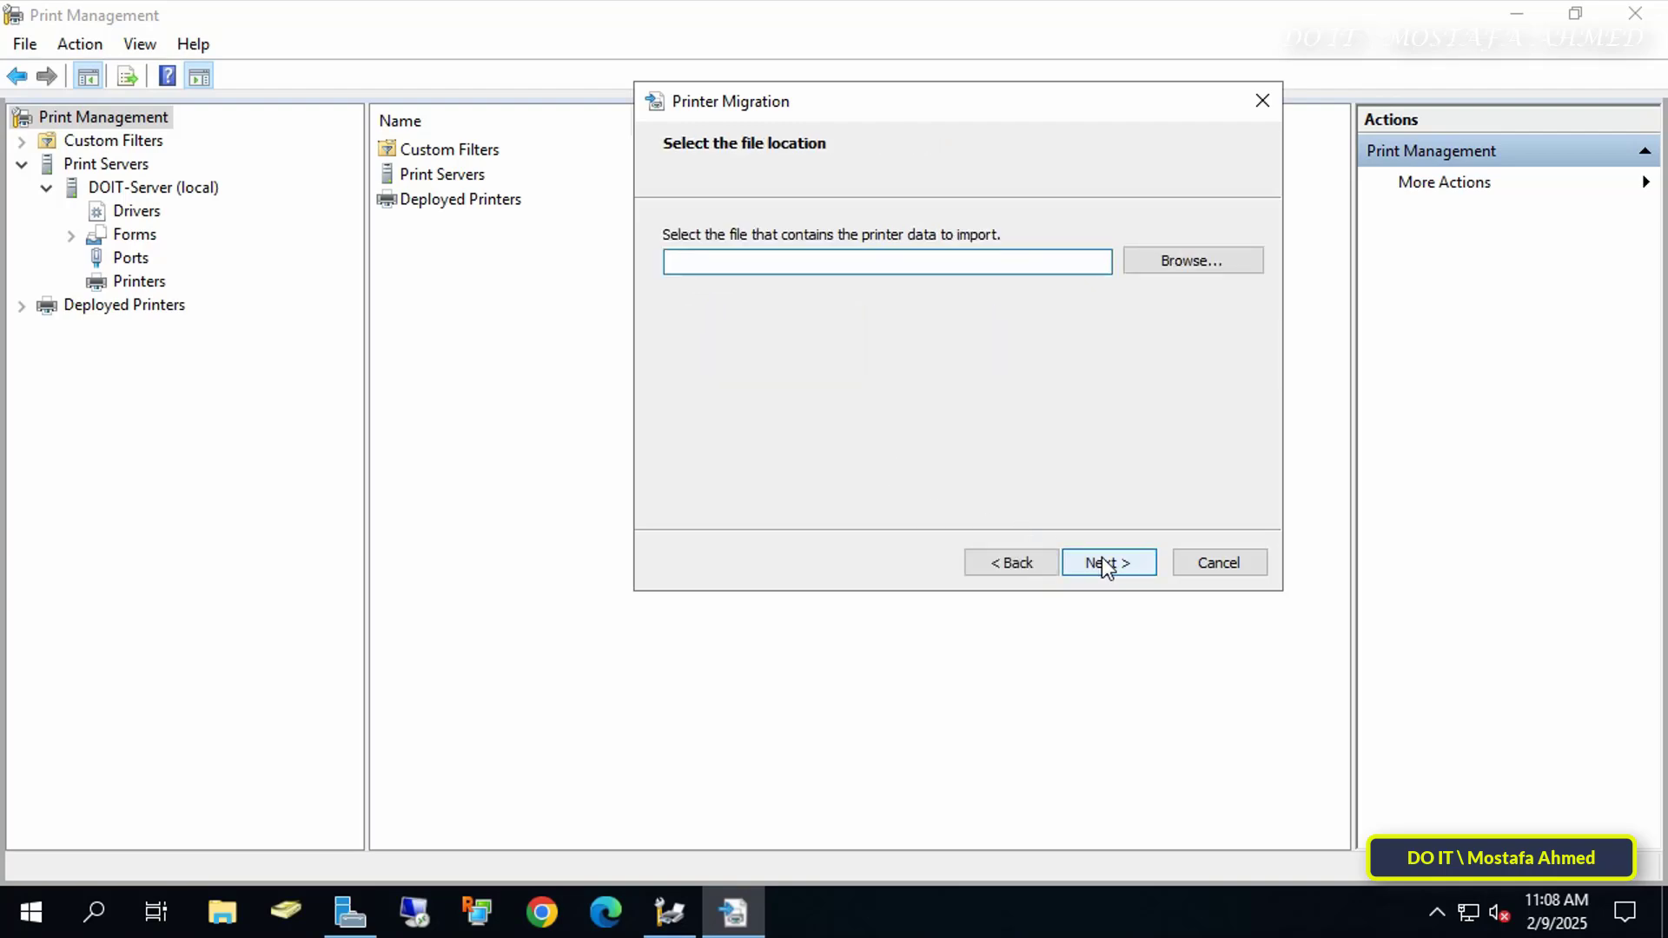
# Step: Select the Print Server Backup file in D:\Printer Backup as the import source and proceed to the item list
pyautogui.click(1183, 271)
pyautogui.click(1018, 306)
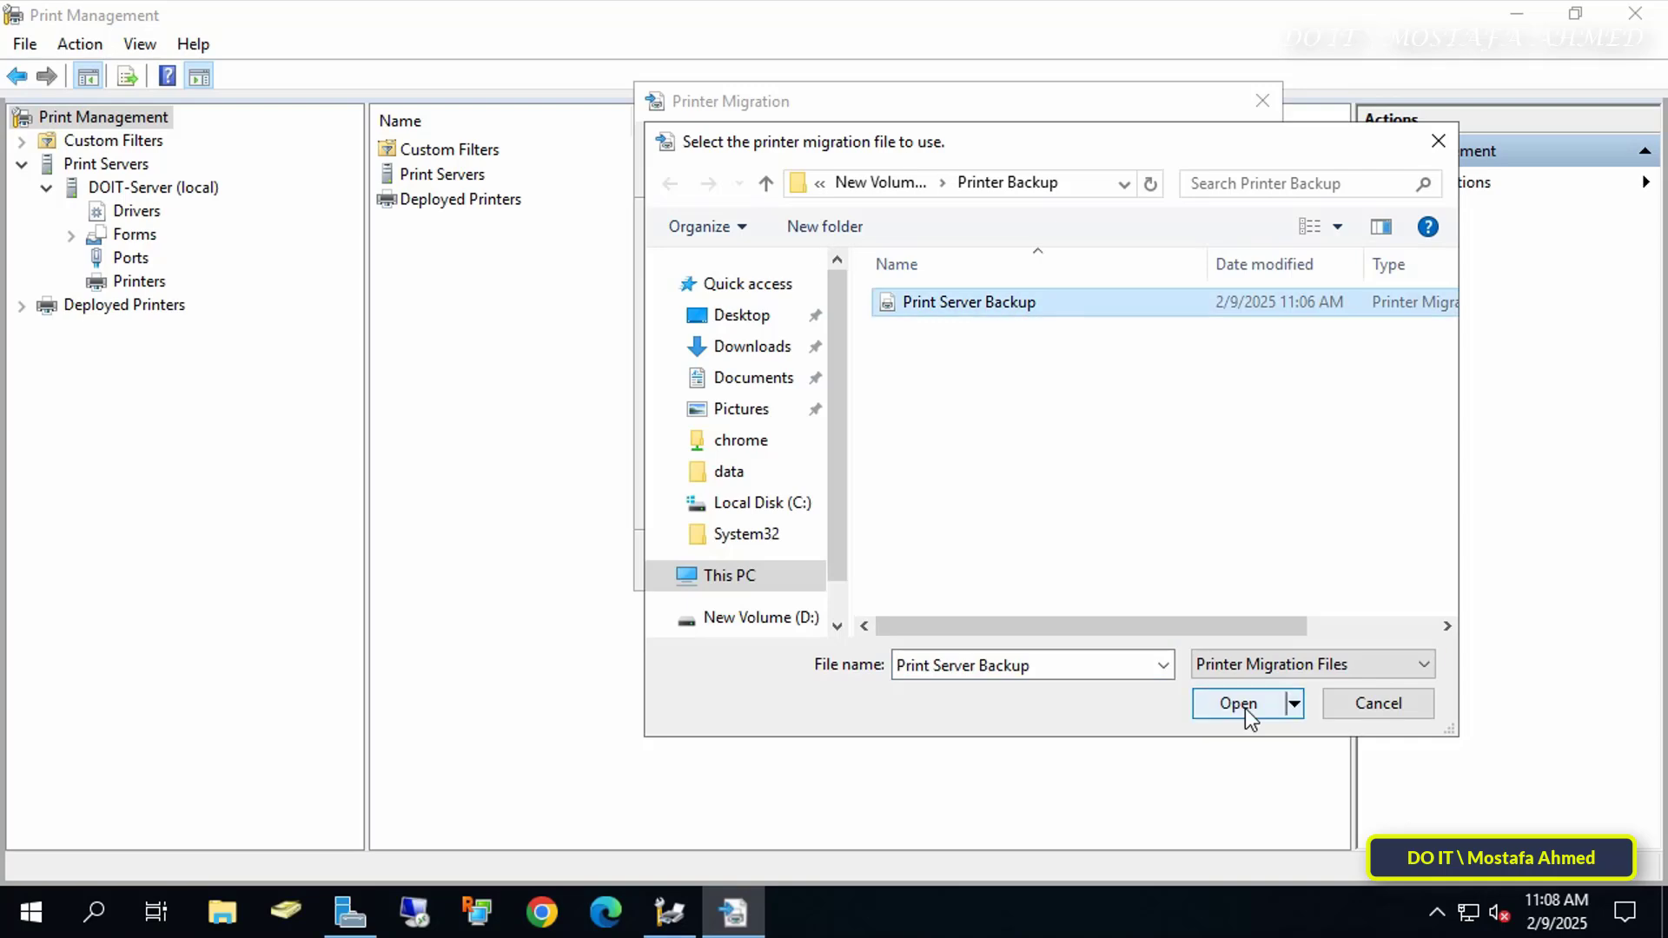
pyautogui.click(1243, 705)
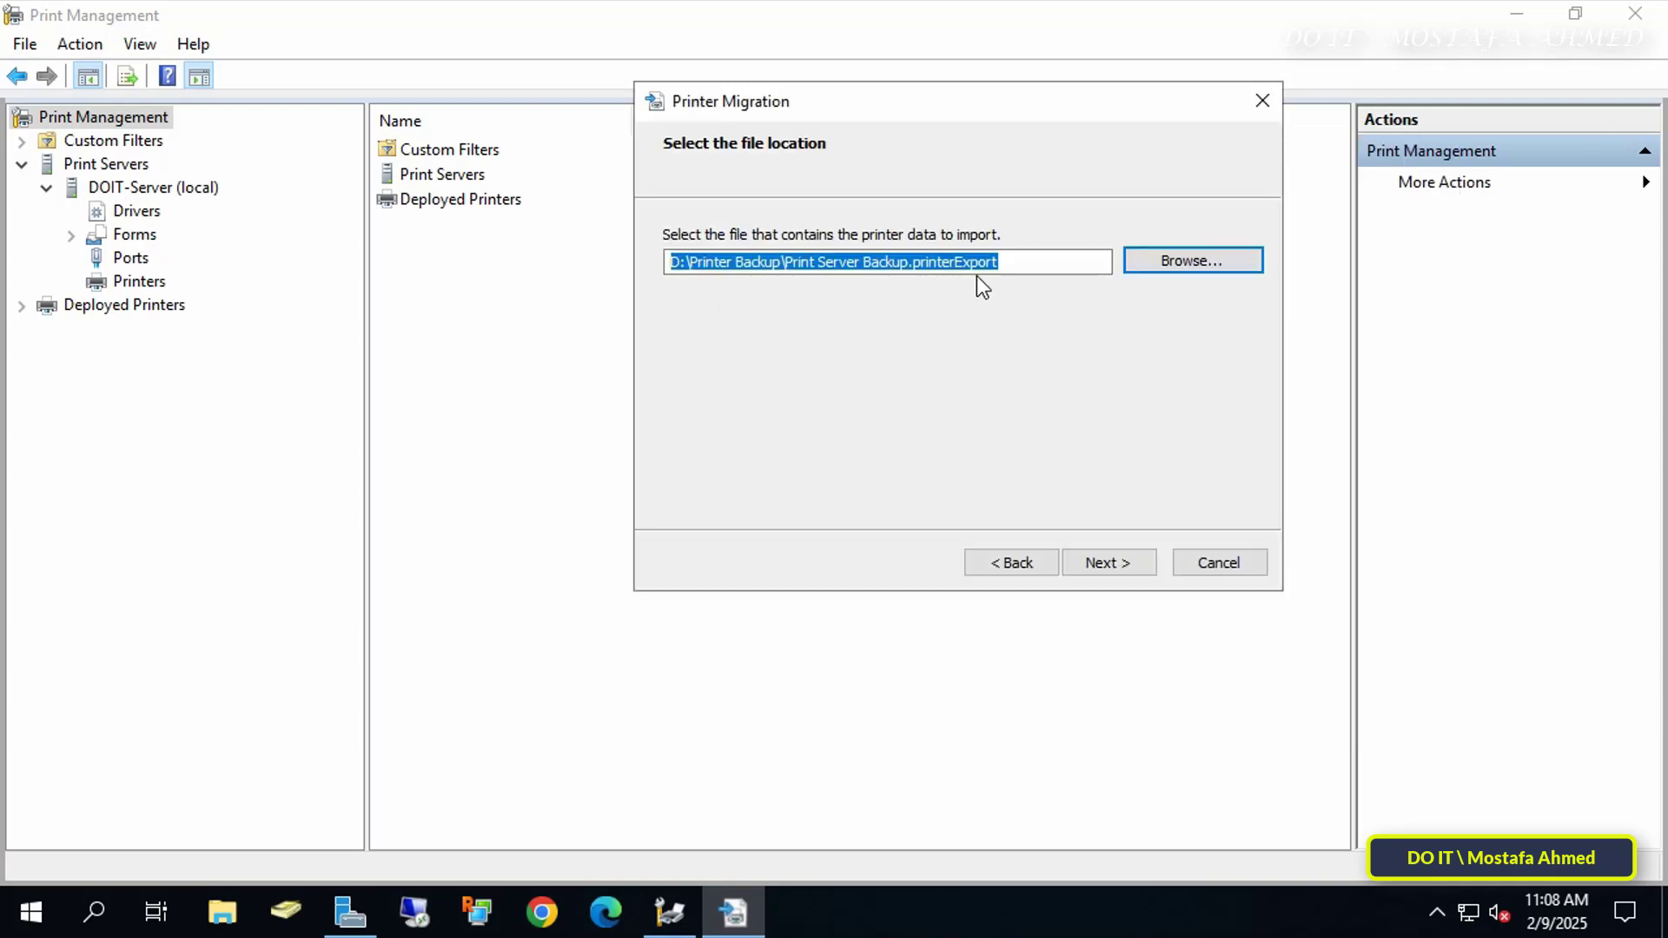
pyautogui.click(1114, 562)
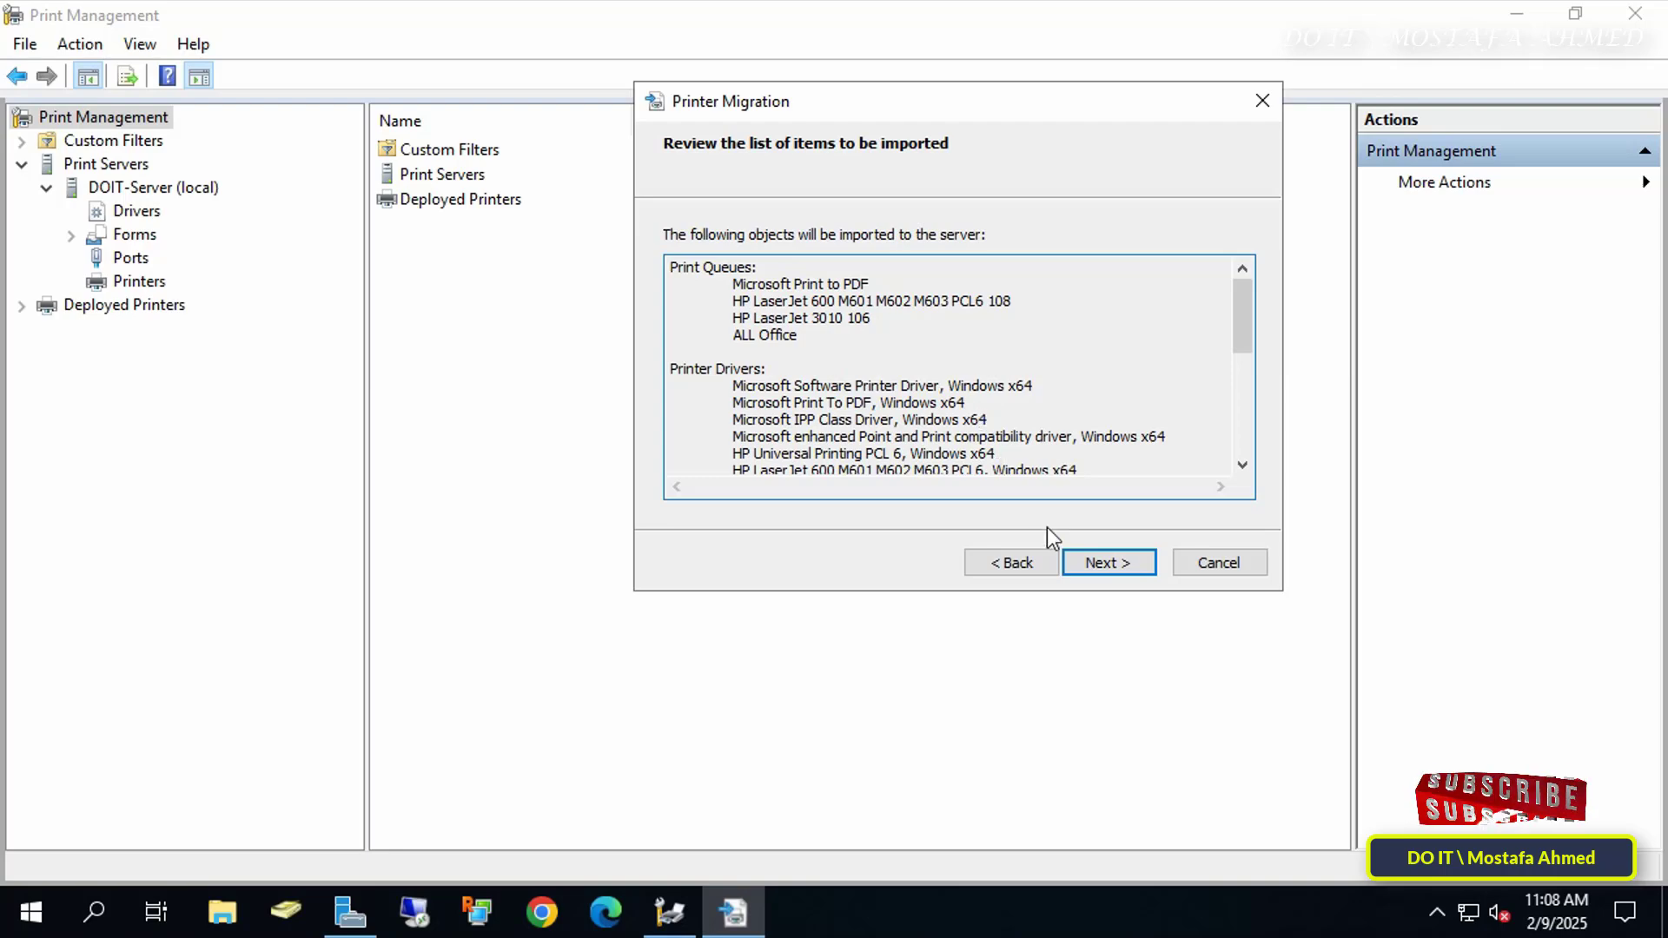
# Step: Import the items to this print server (\\DOIT-Server), keeping existing printers and listing previously listed ones, and finish the wizard
pyautogui.click(1128, 561)
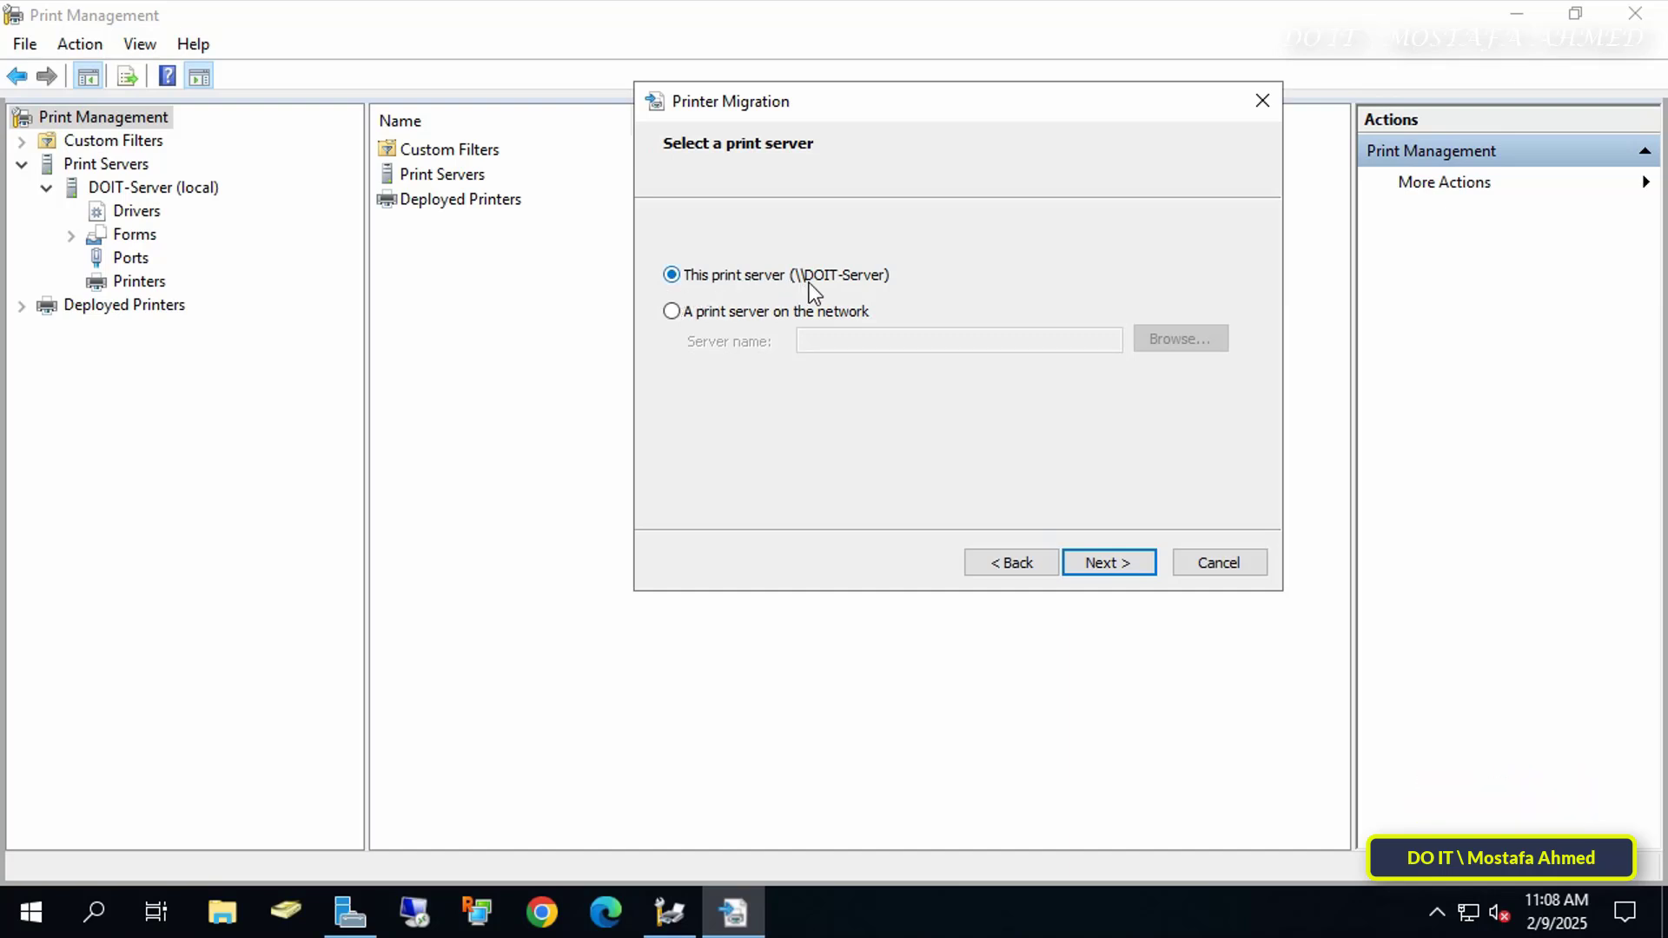
pyautogui.click(1093, 561)
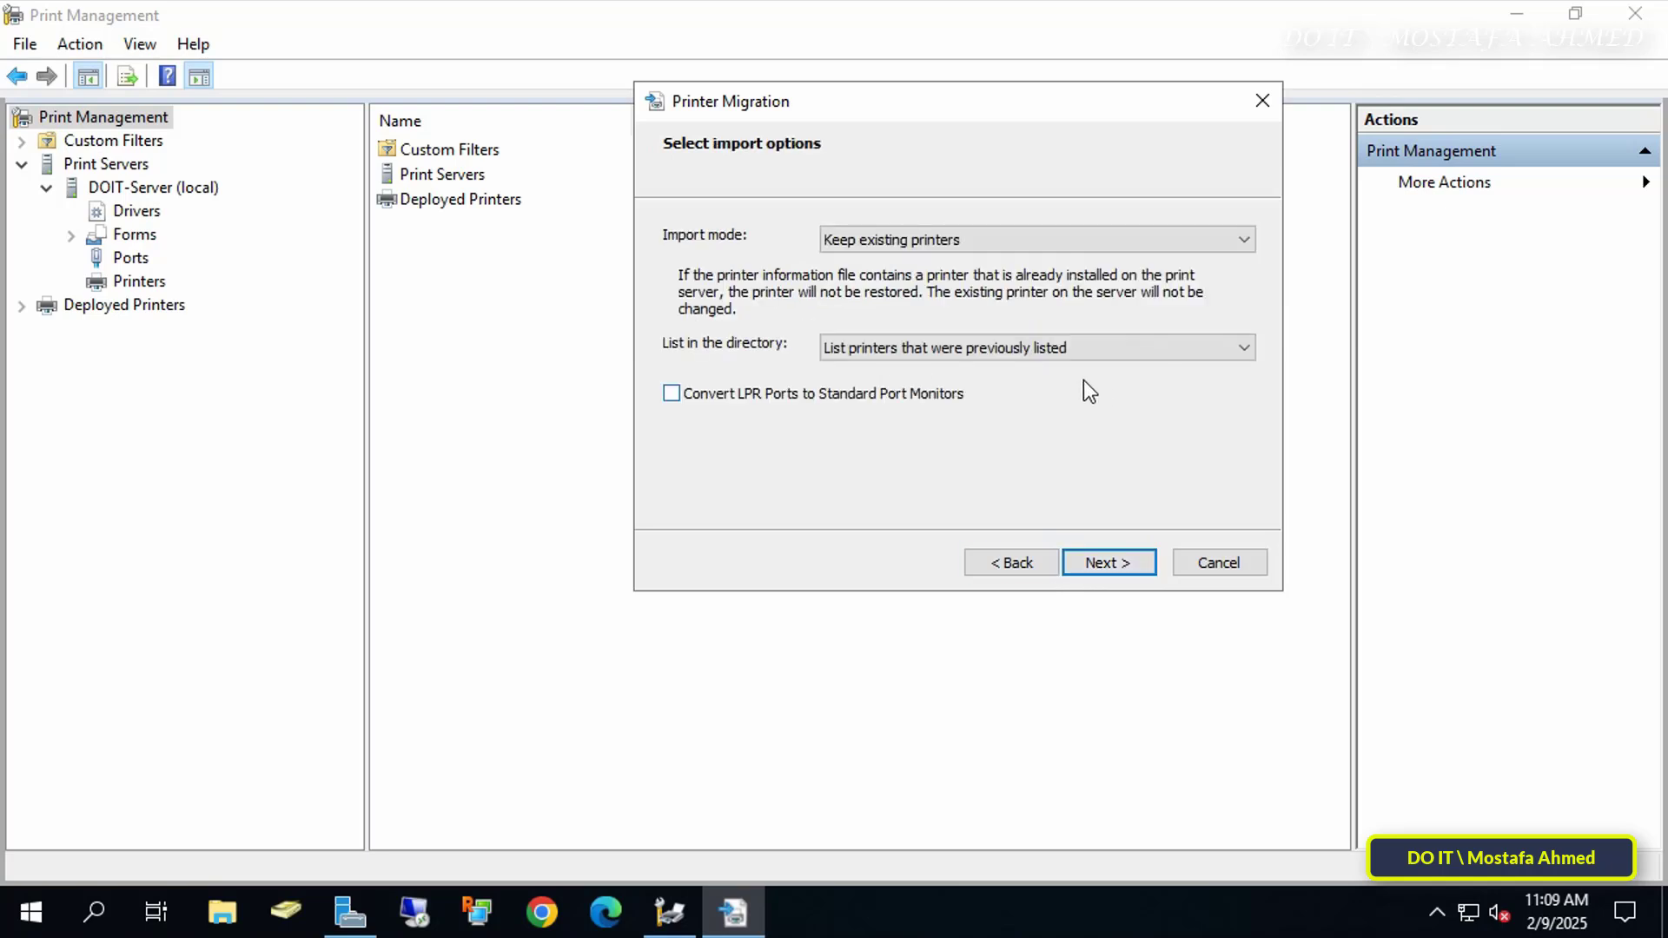
pyautogui.click(1114, 556)
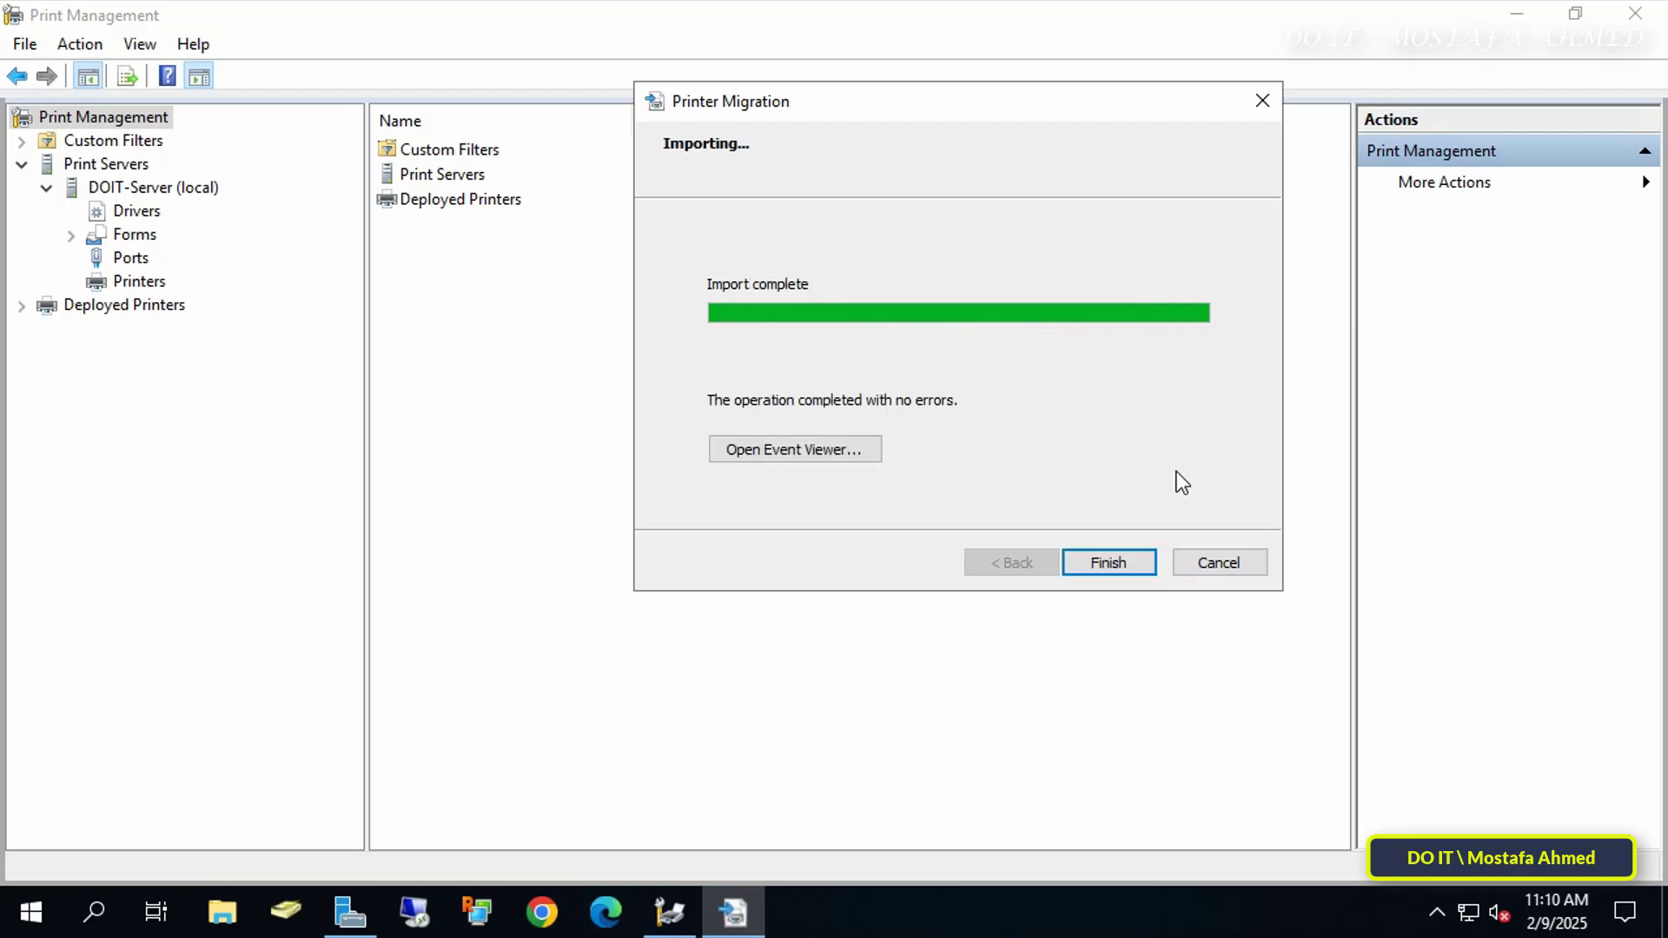
pyautogui.click(1126, 559)
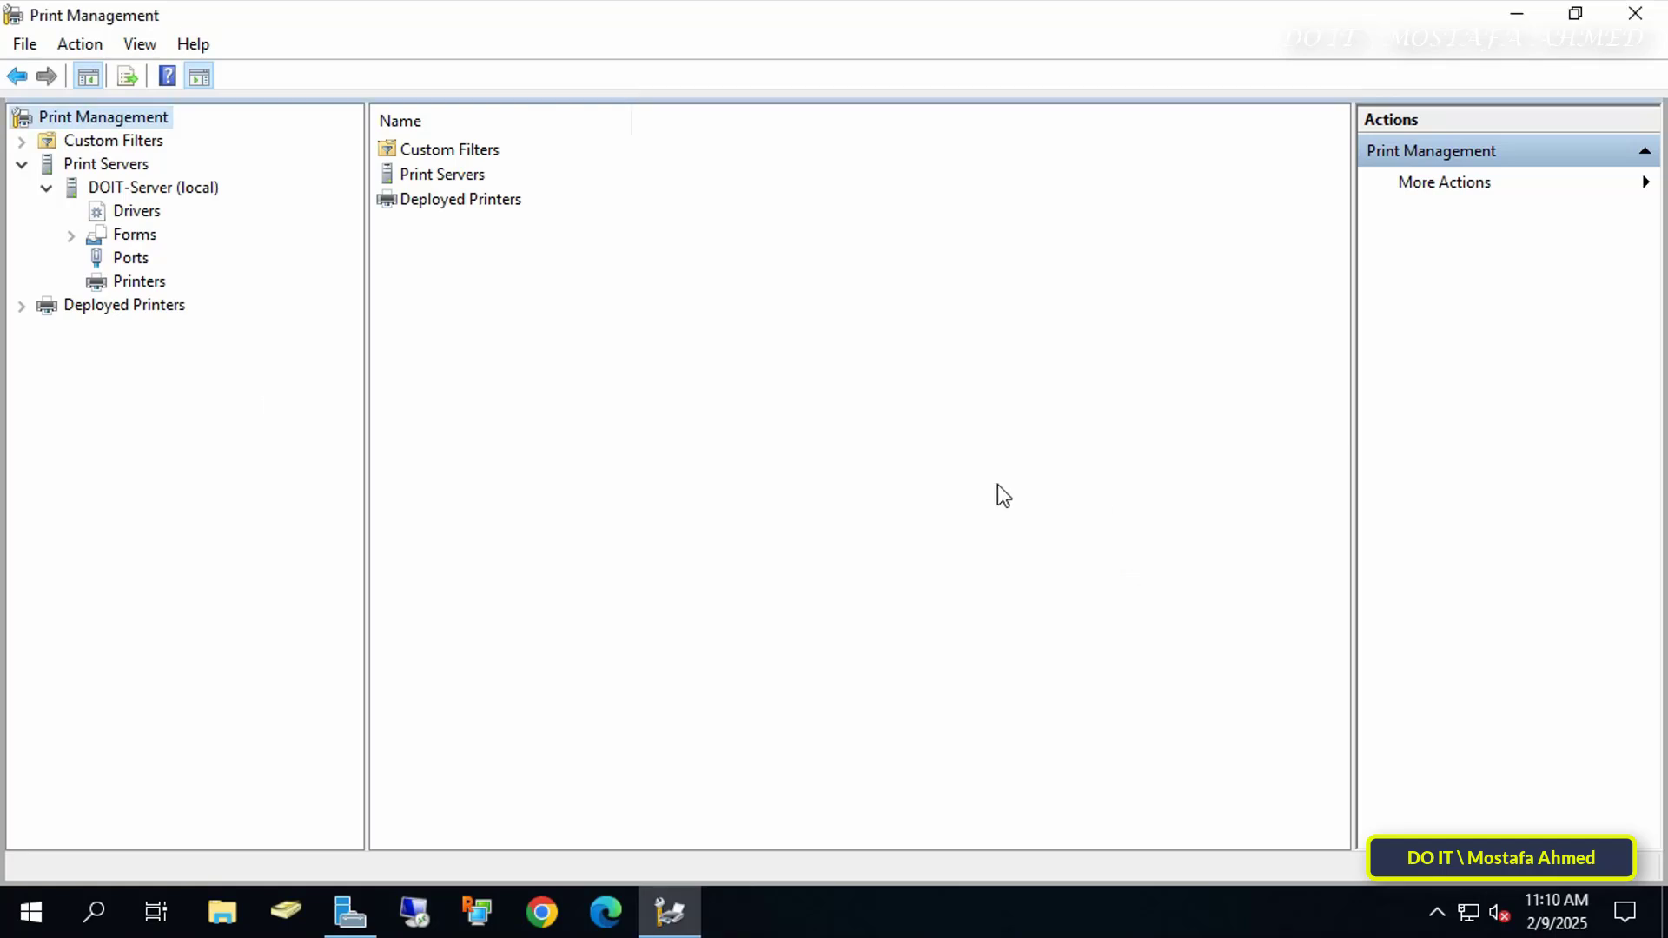
# Step: Check the local server's printer list and driver list for the restored HP printers, ALL Office and the HP drivers
pyautogui.click(131, 287)
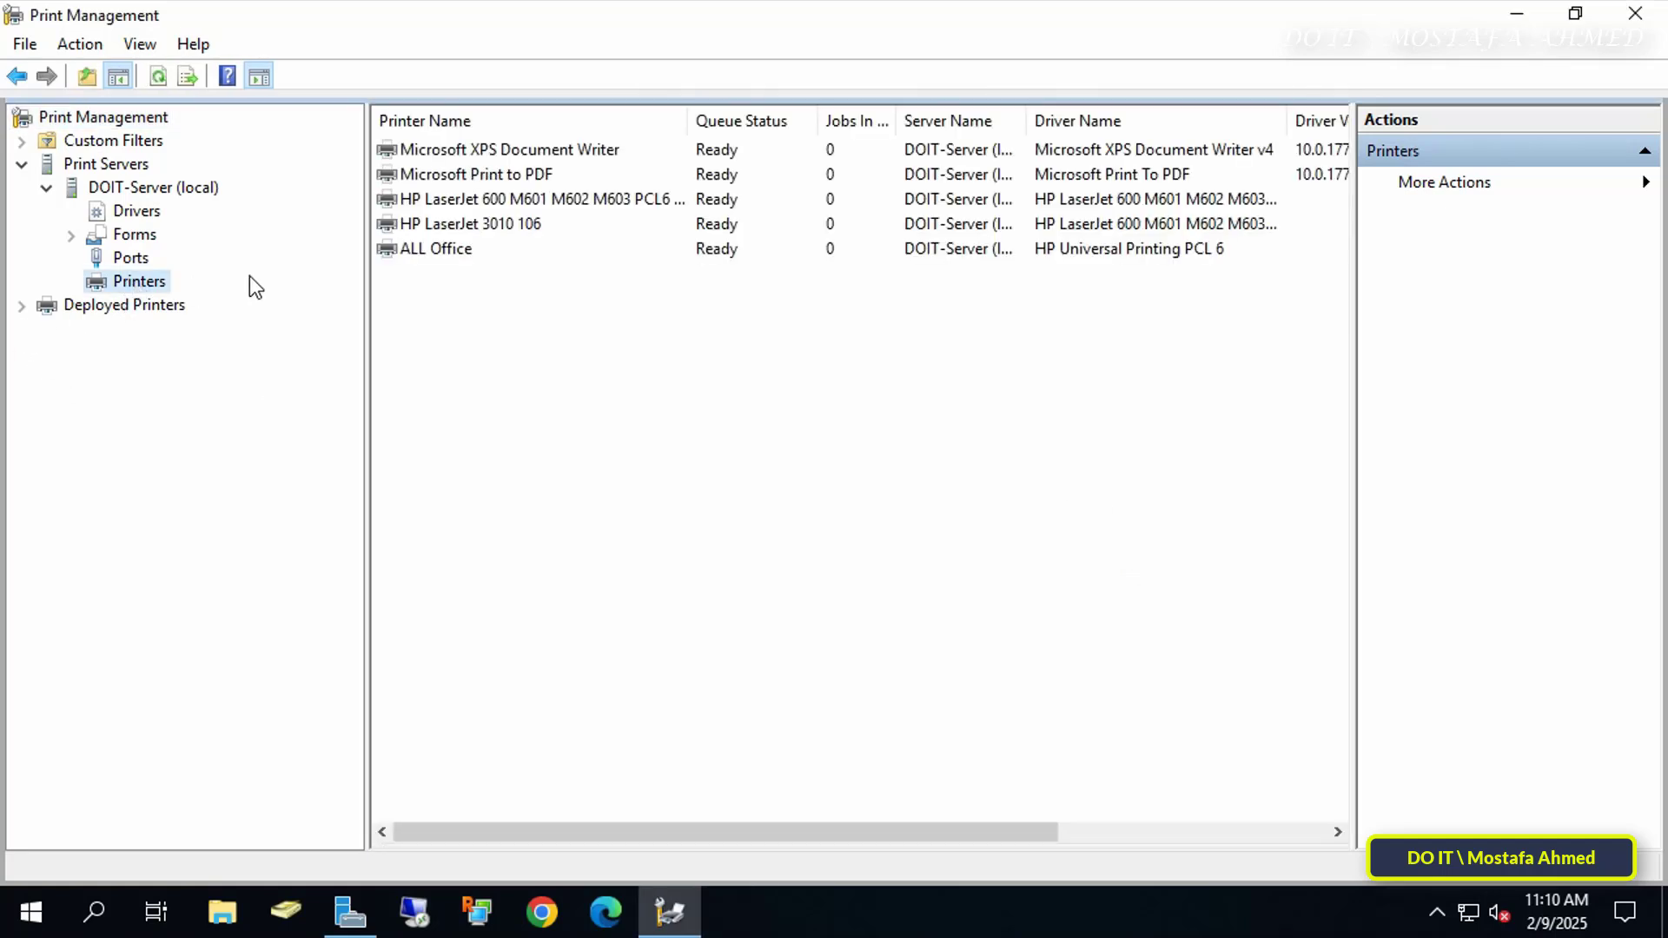
pyautogui.click(507, 227)
pyautogui.click(471, 248)
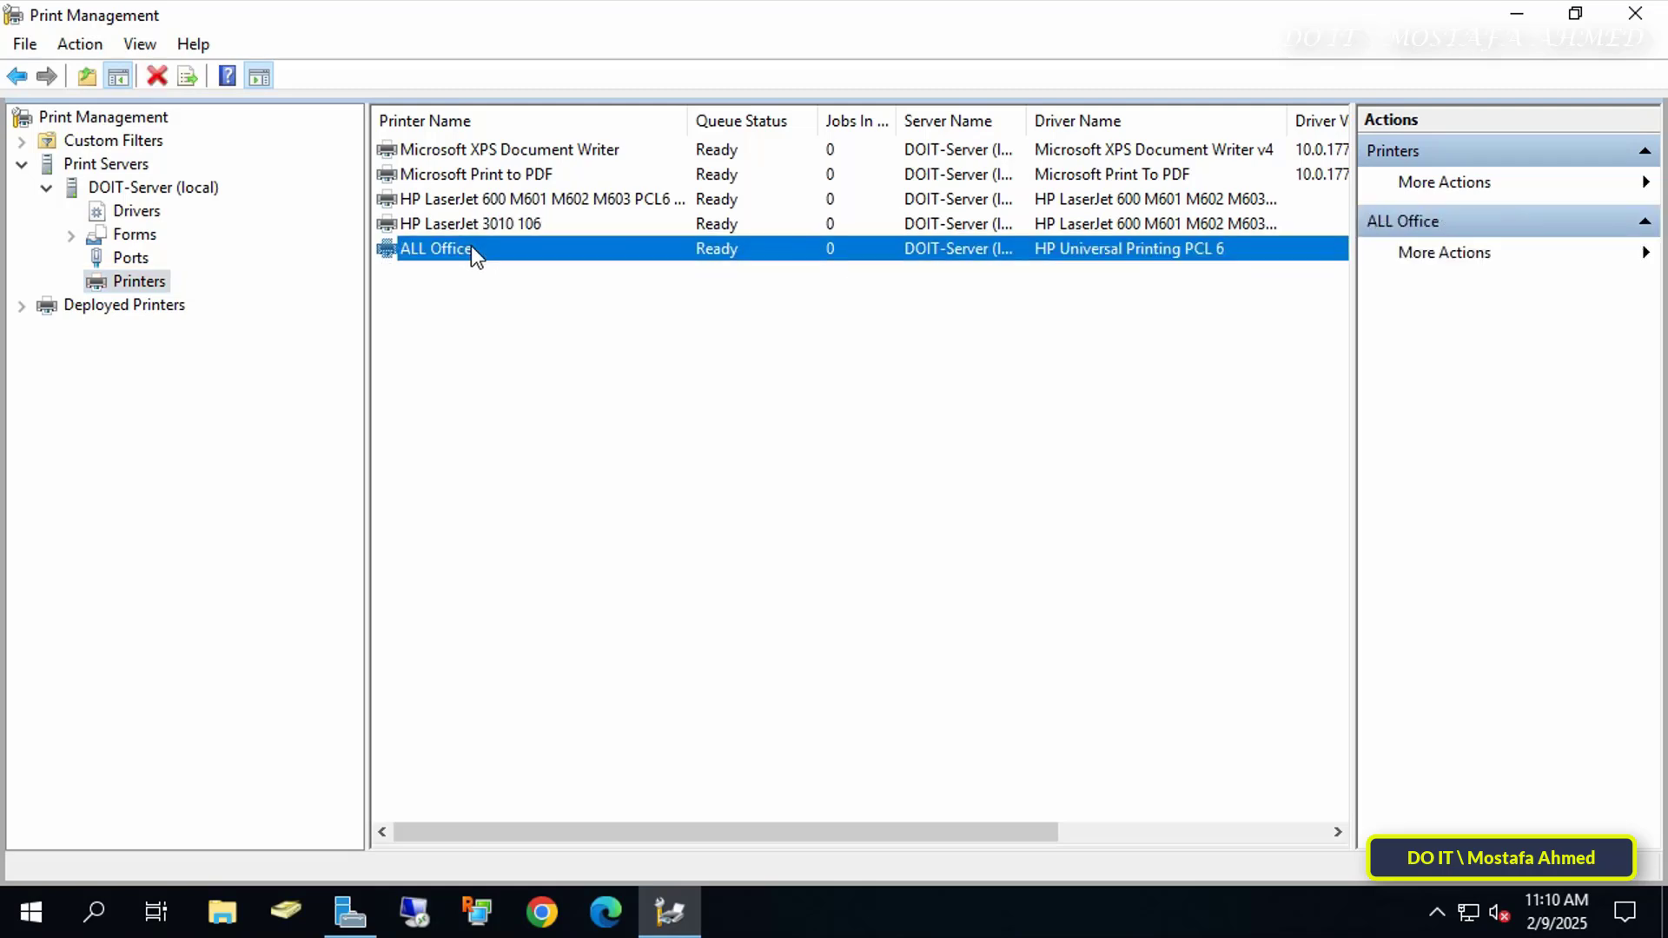
pyautogui.click(478, 227)
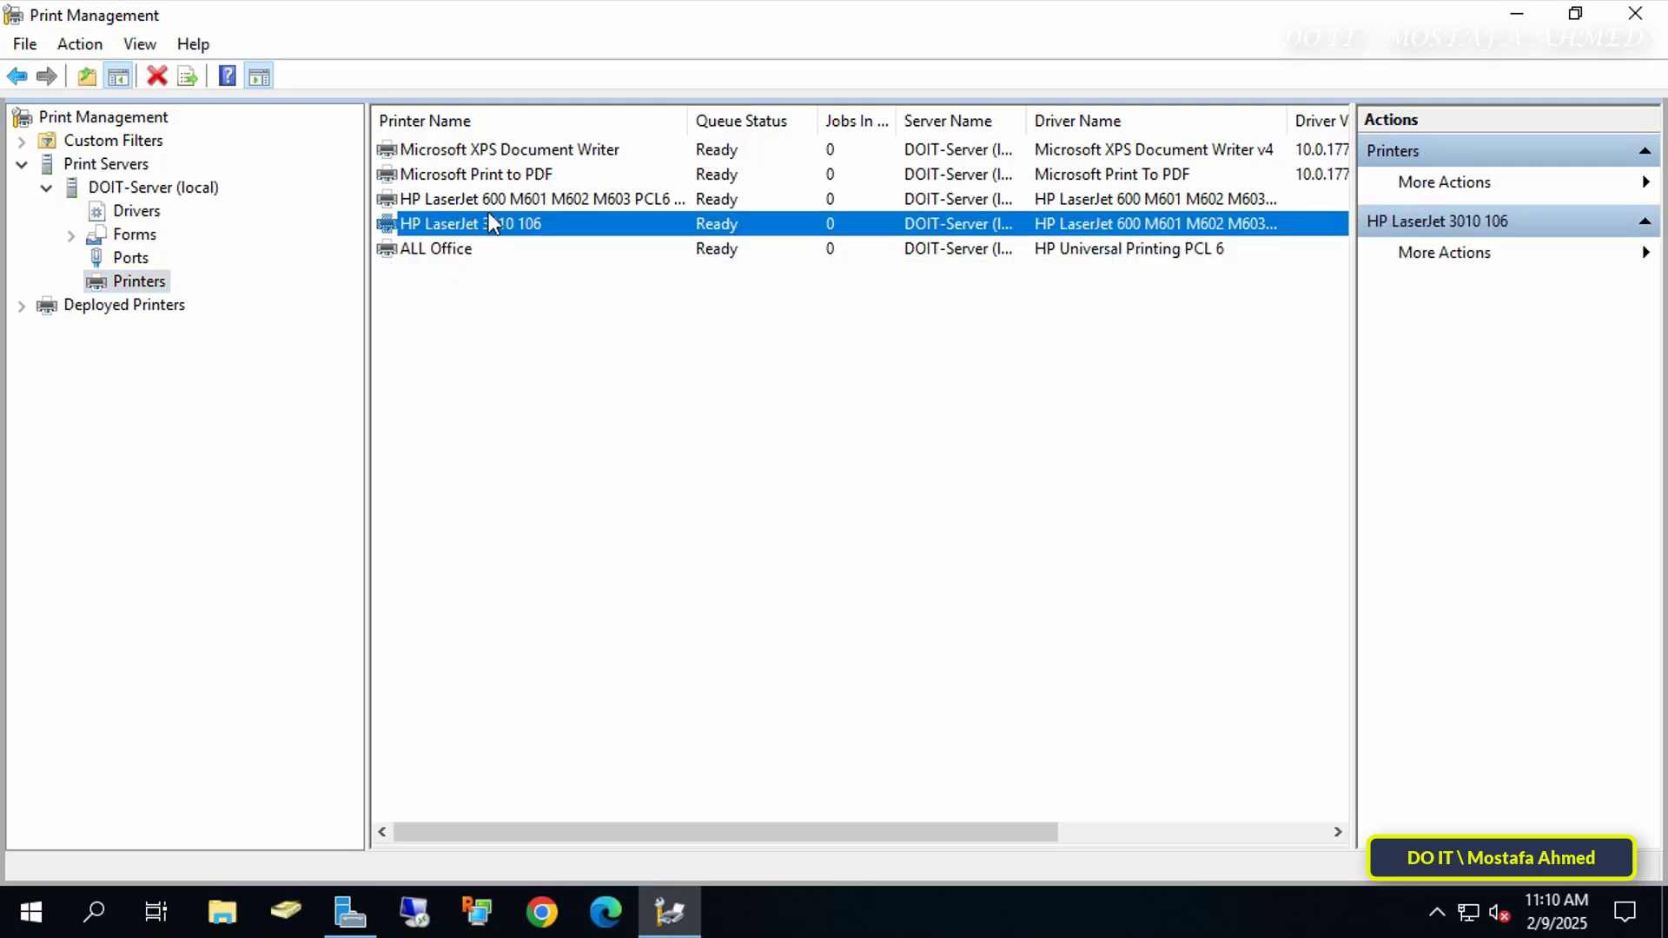
pyautogui.click(499, 201)
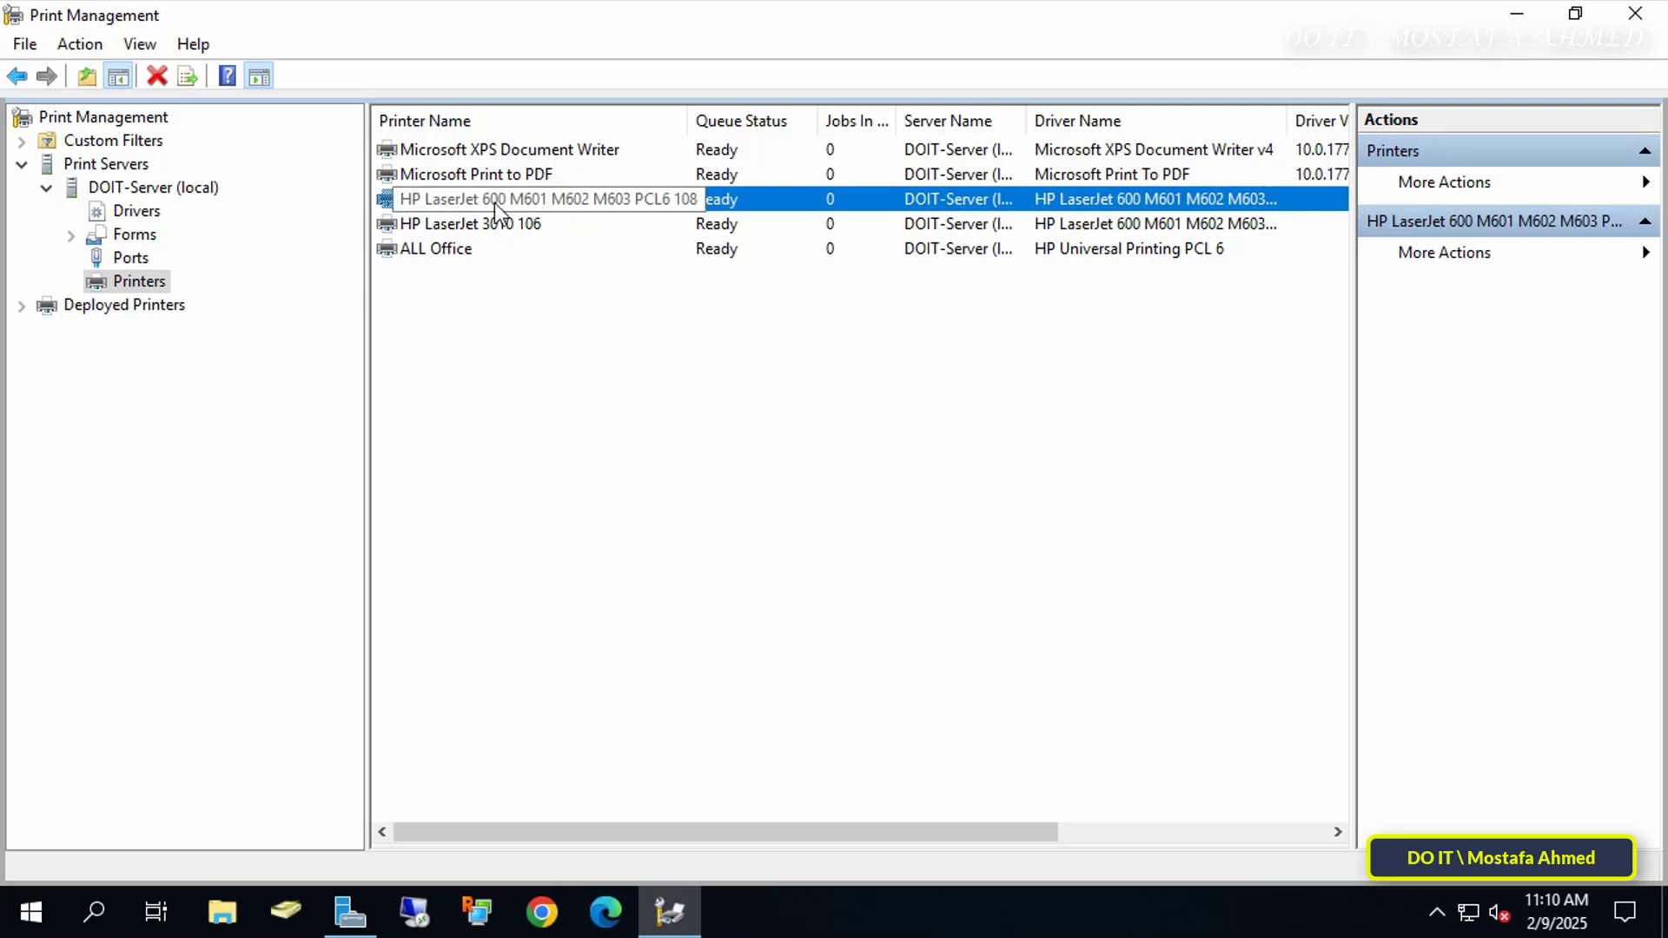
pyautogui.click(145, 212)
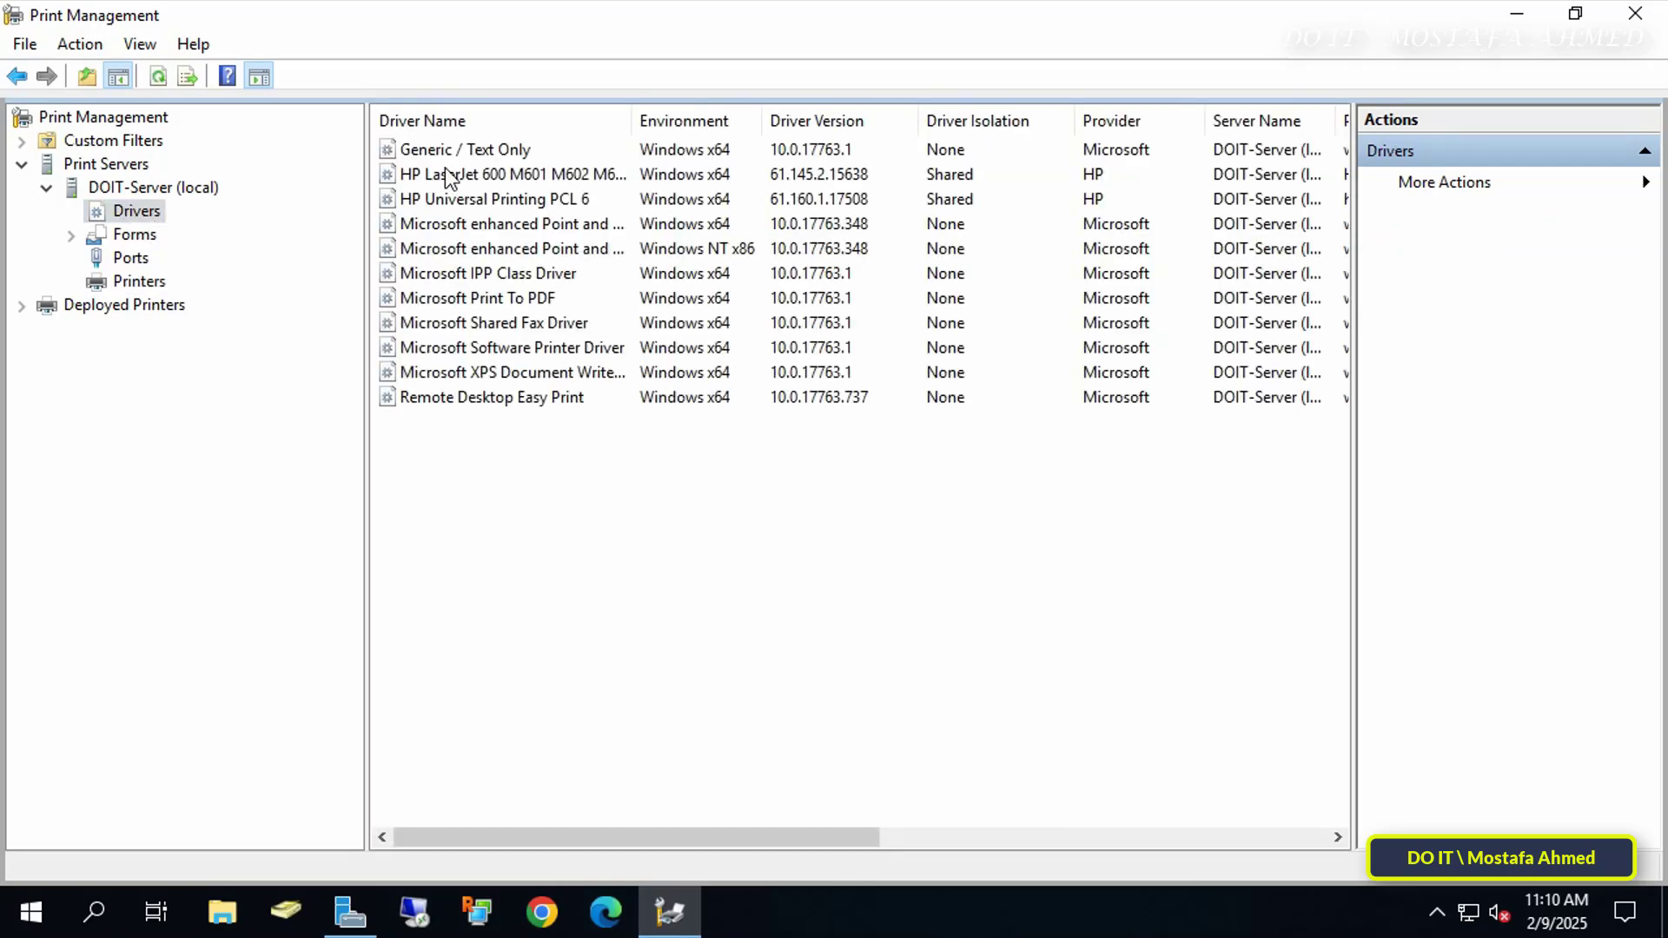
pyautogui.click(503, 174)
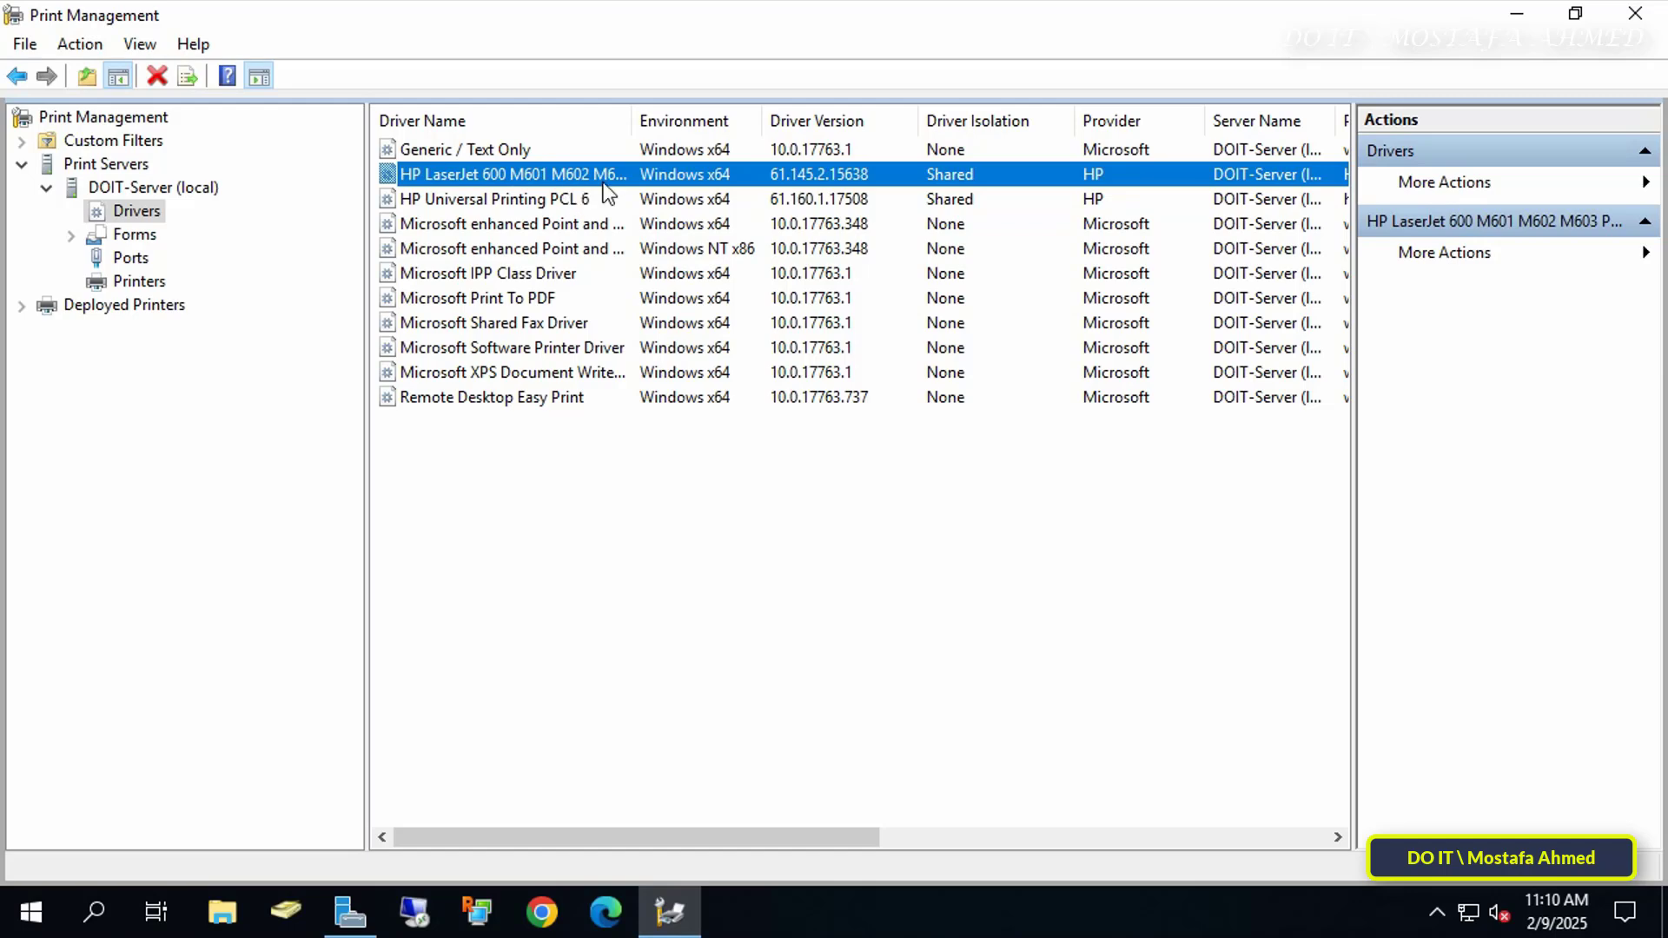
pyautogui.click(581, 200)
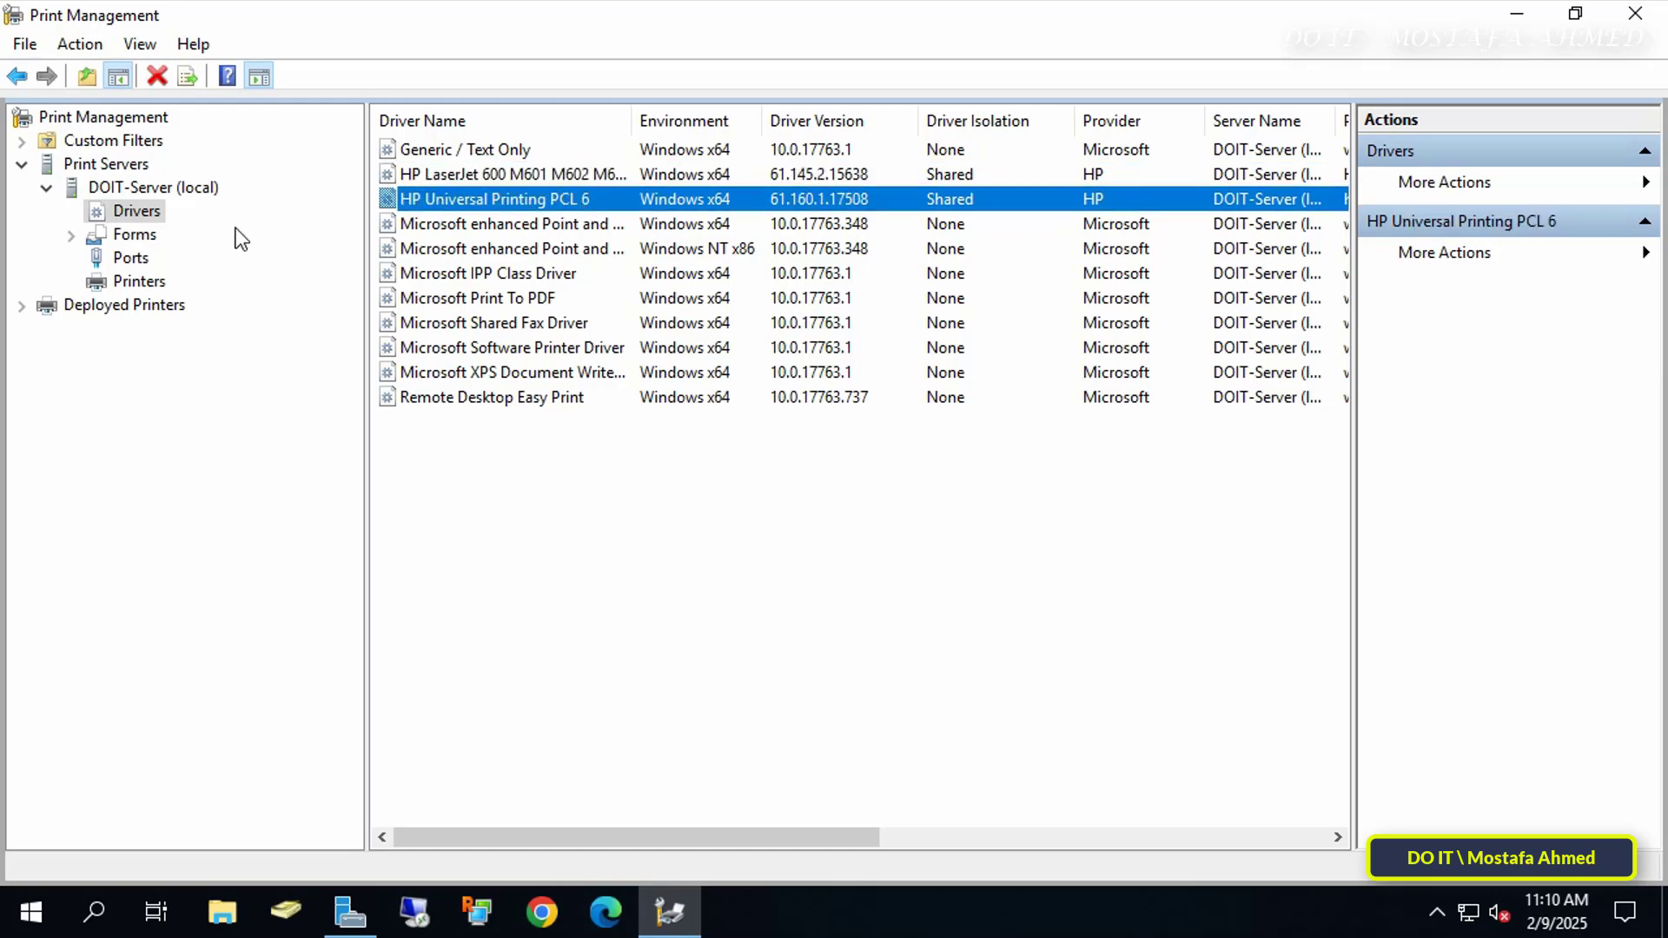
# Step: Check the restored 192.168.1.x ports on the local server, and return to the printer list
pyautogui.click(143, 259)
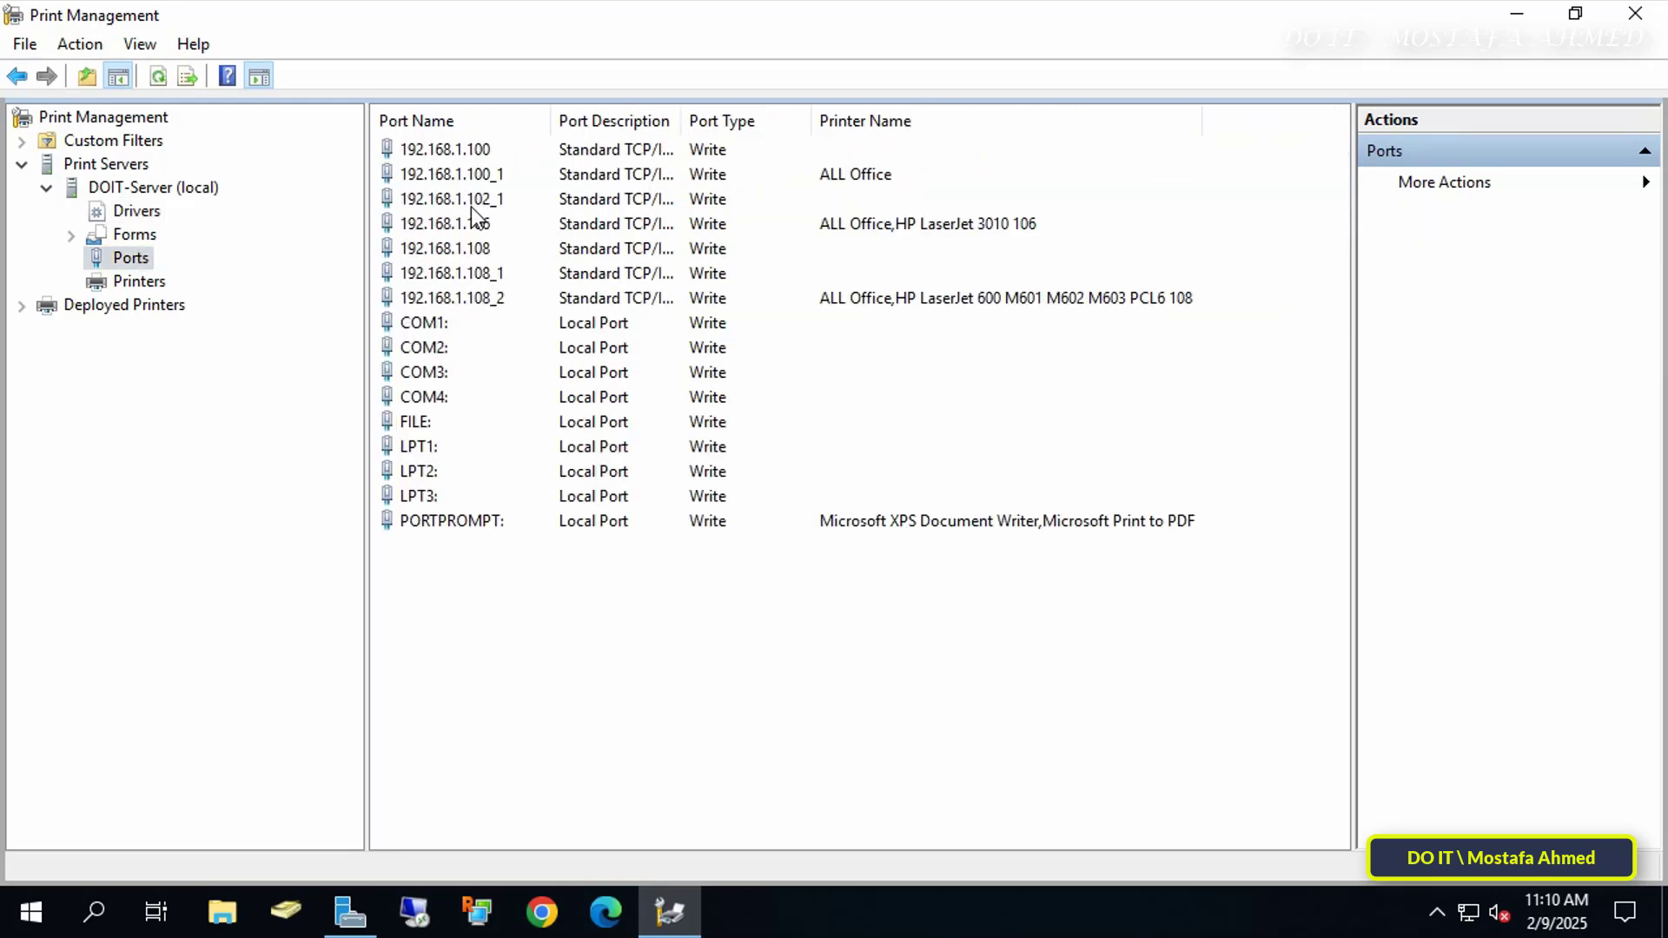
pyautogui.click(495, 160)
pyautogui.click(497, 178)
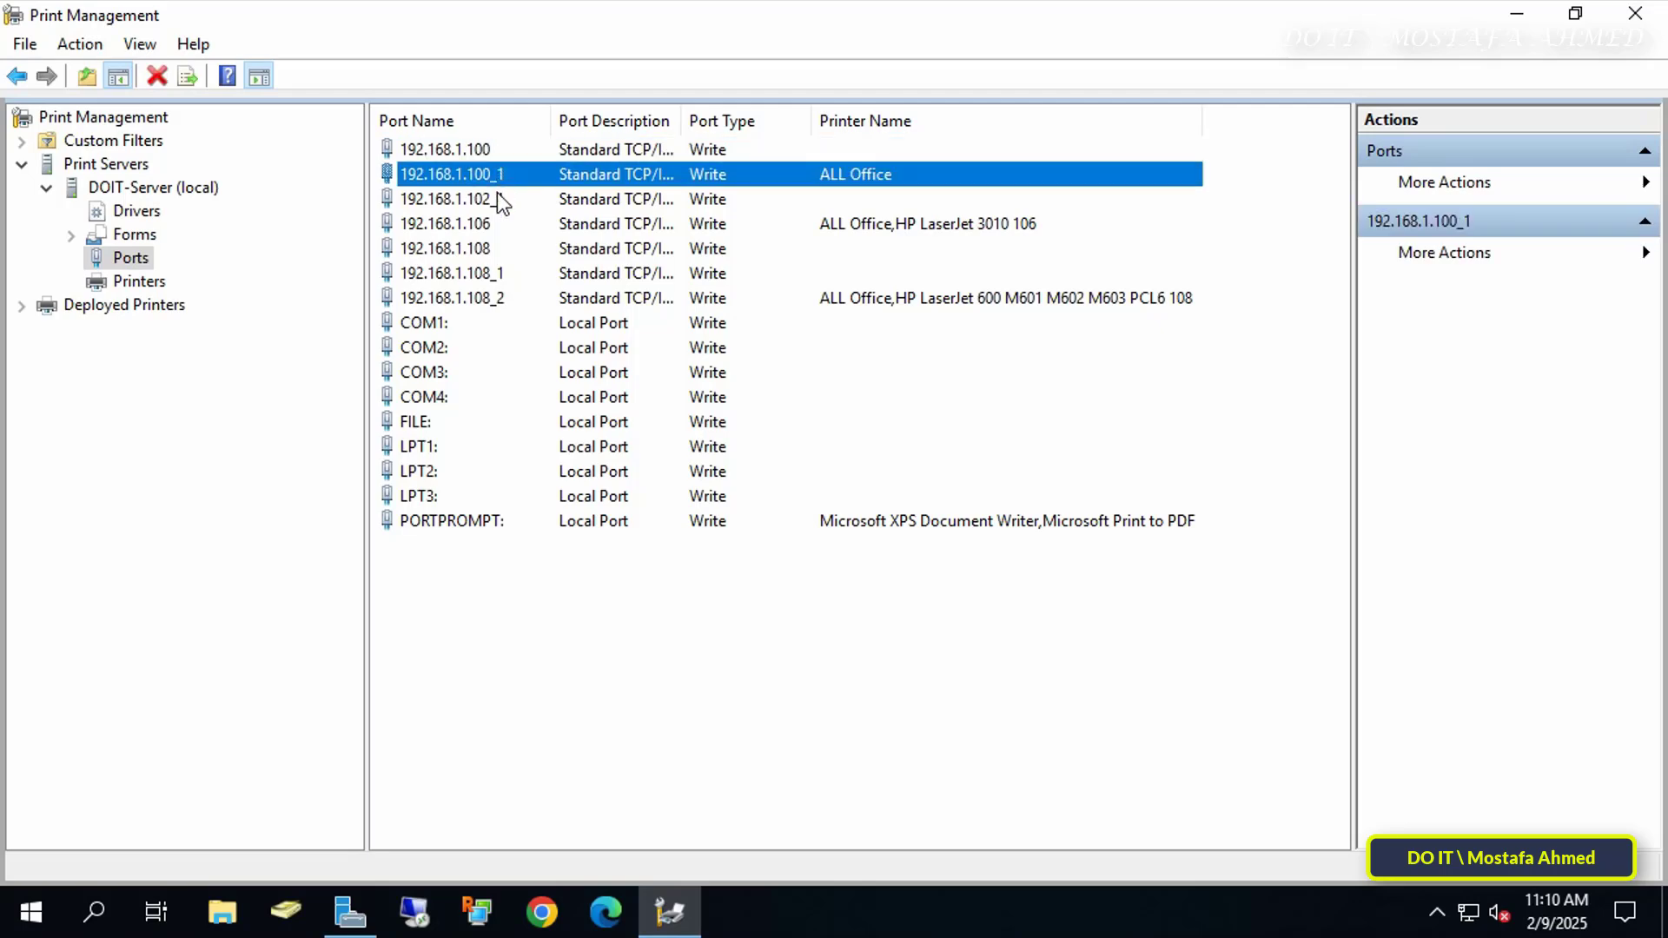
pyautogui.click(498, 199)
pyautogui.click(500, 224)
pyautogui.click(494, 248)
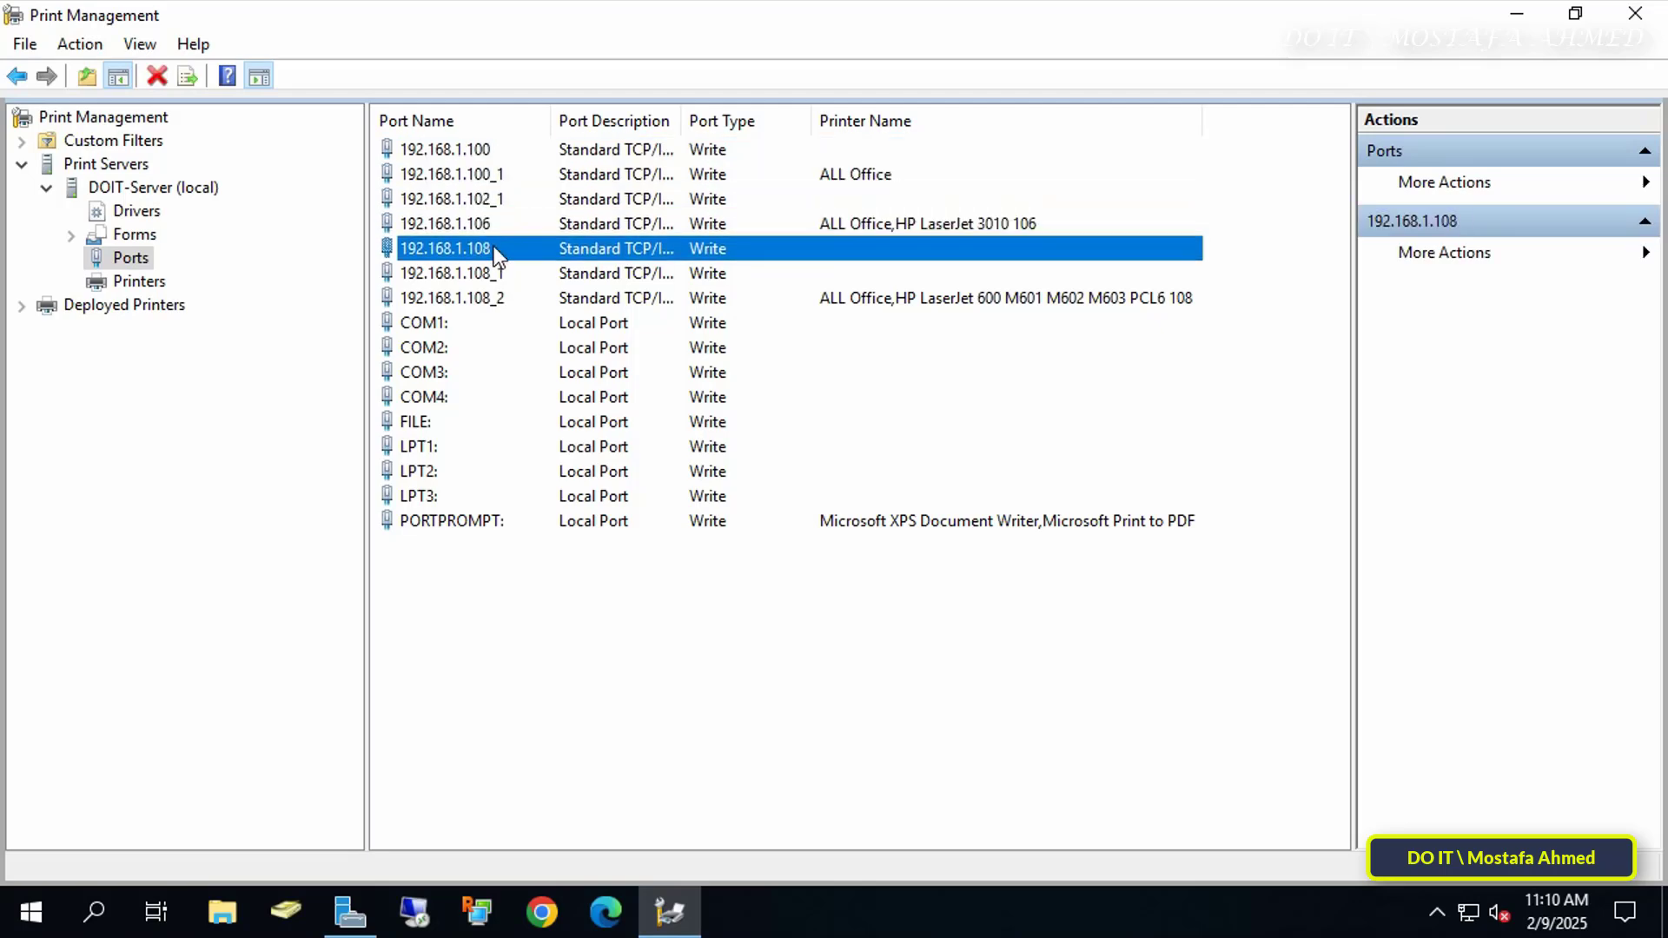
pyautogui.click(493, 273)
pyautogui.click(490, 298)
pyautogui.click(286, 469)
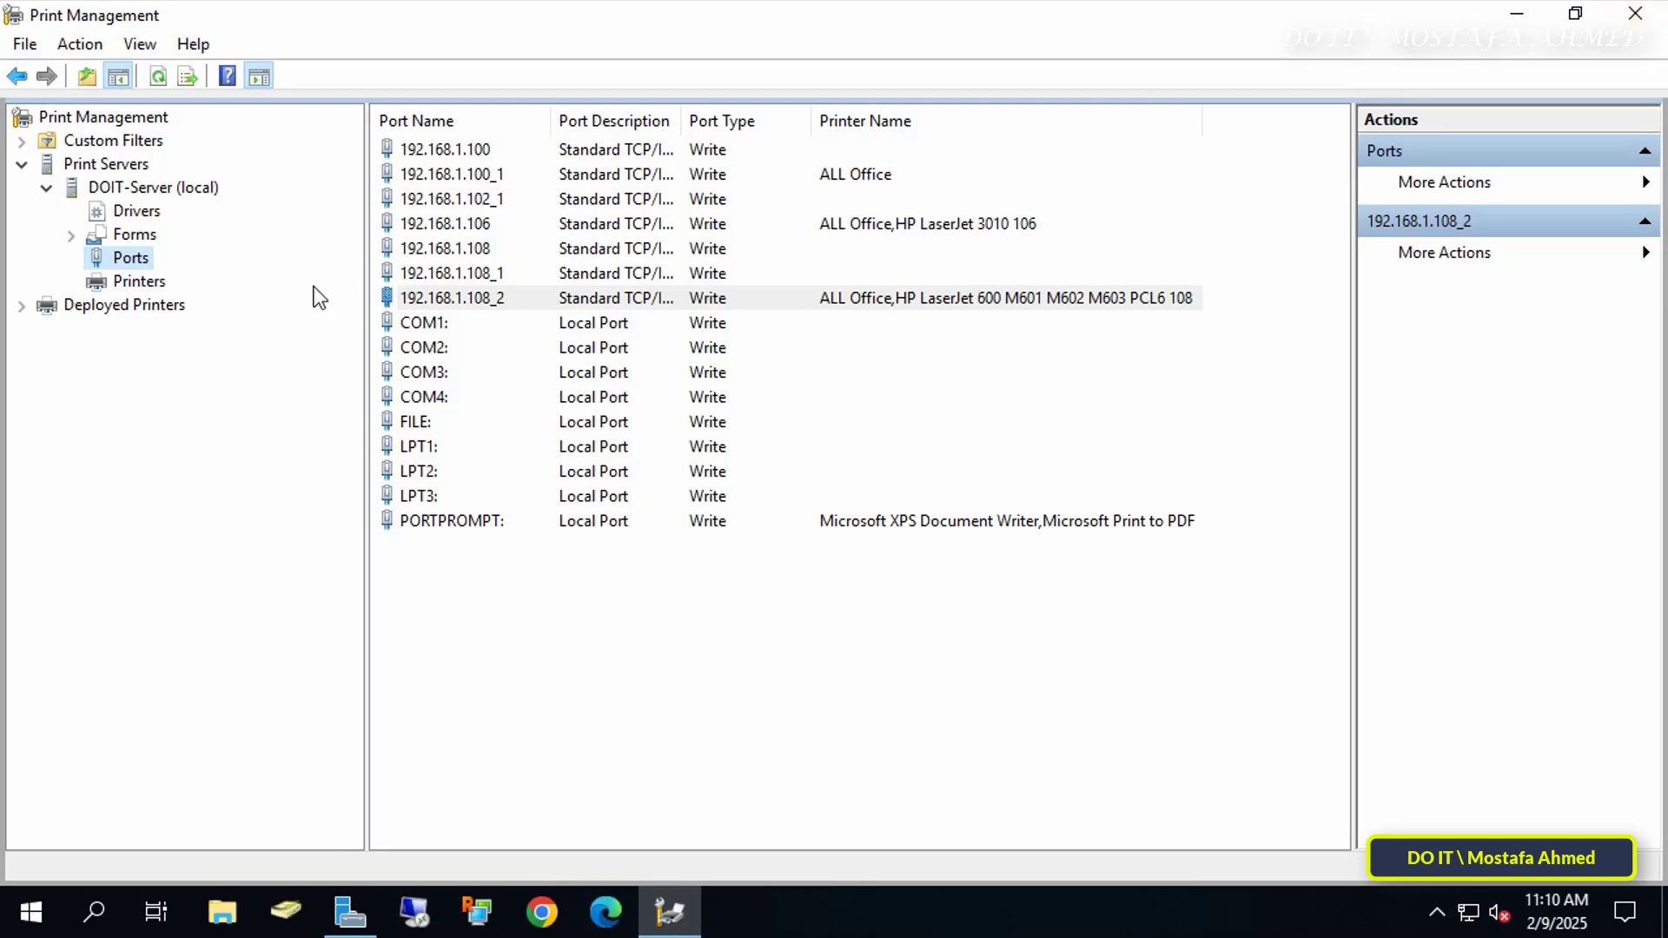
pyautogui.click(137, 281)
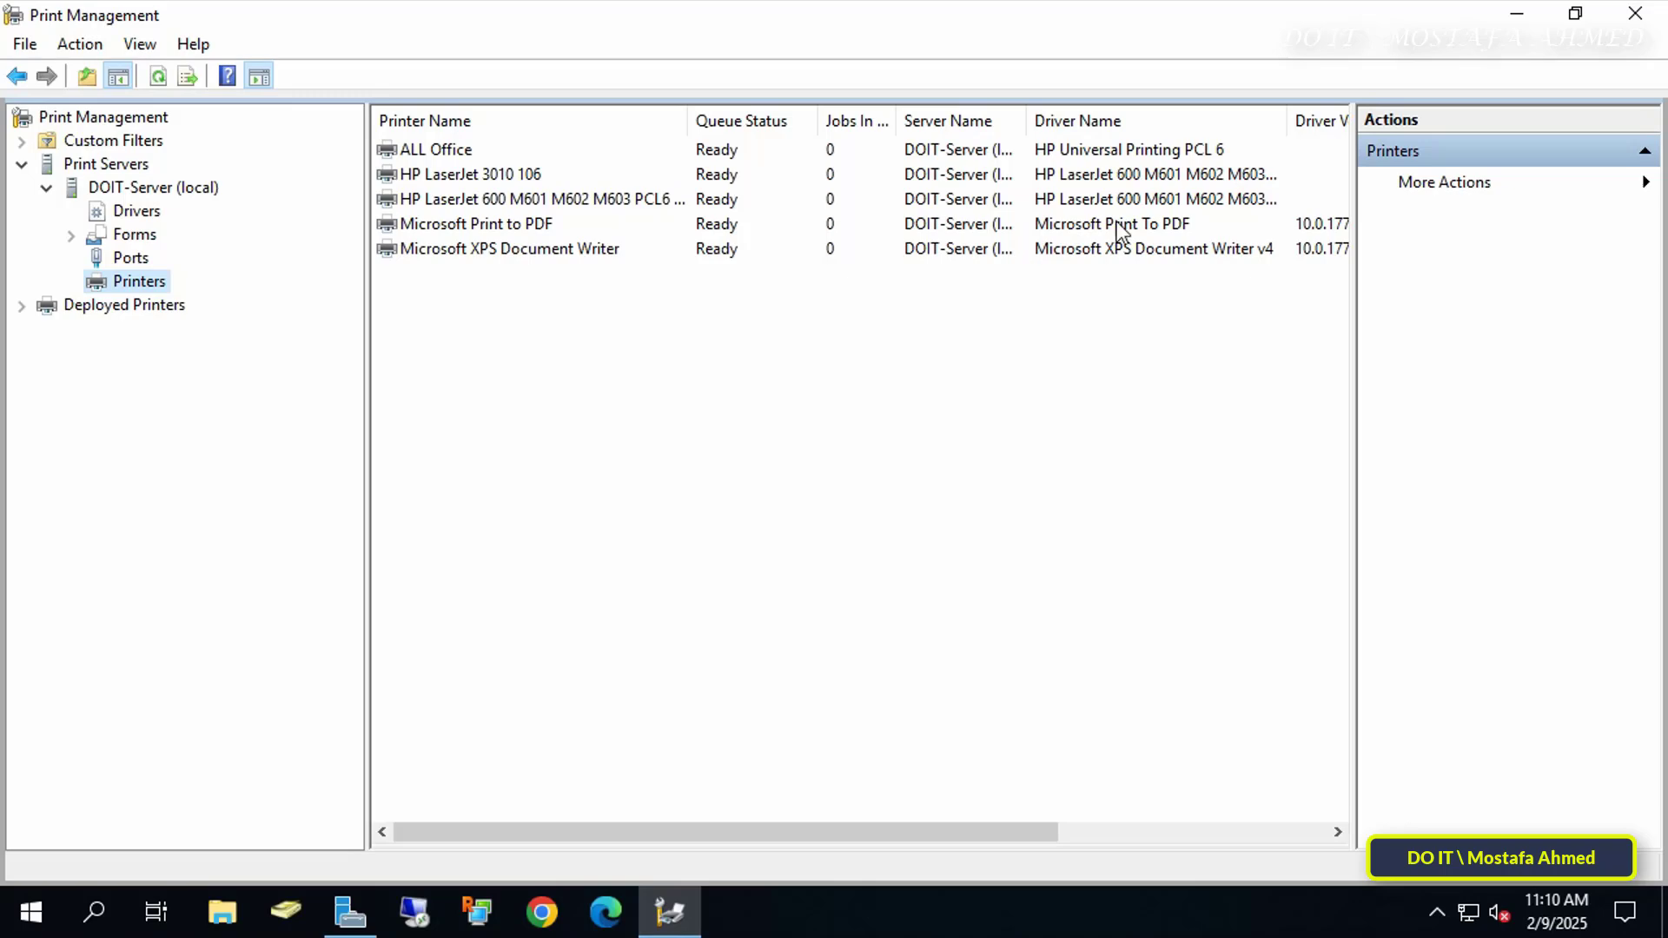